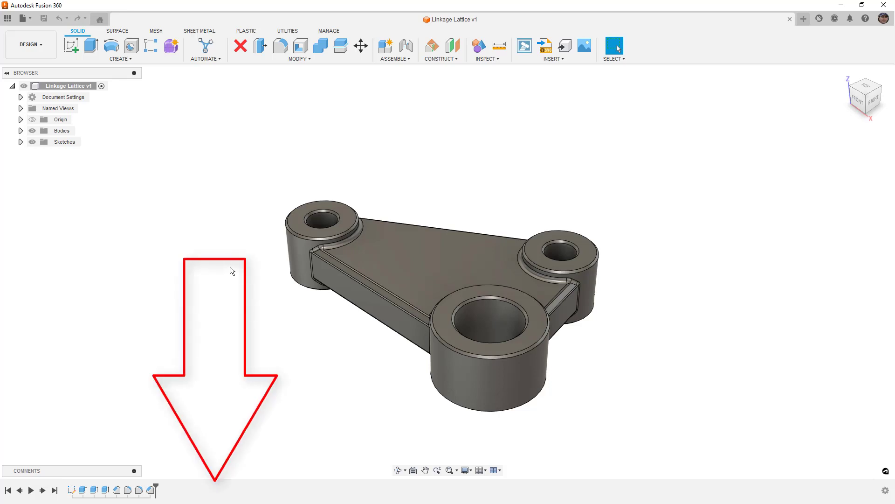
Start a Volumetric Lattice with the Gyroid cell shape on the linkage body.
{"action": "middle_click_drag", "start_coordinate": [251, 270], "coordinate": [274, 281], "text": "shift"}
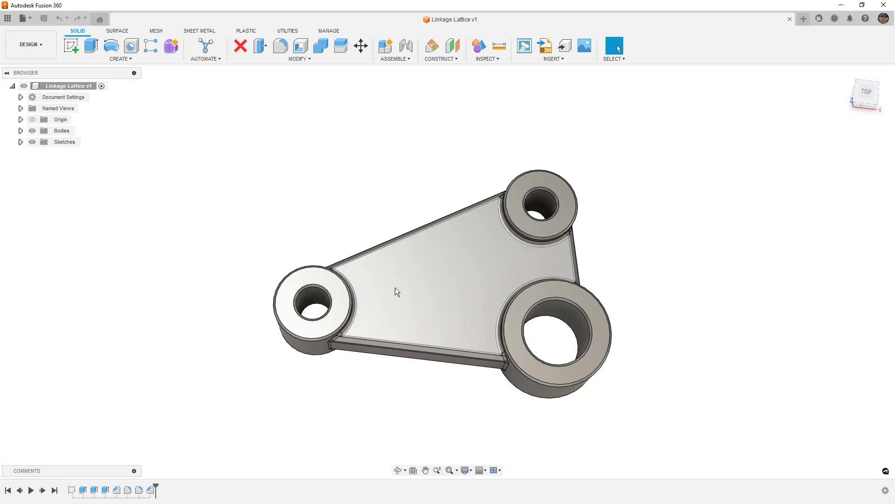
{"action": "left_click", "coordinate": [321, 60]}
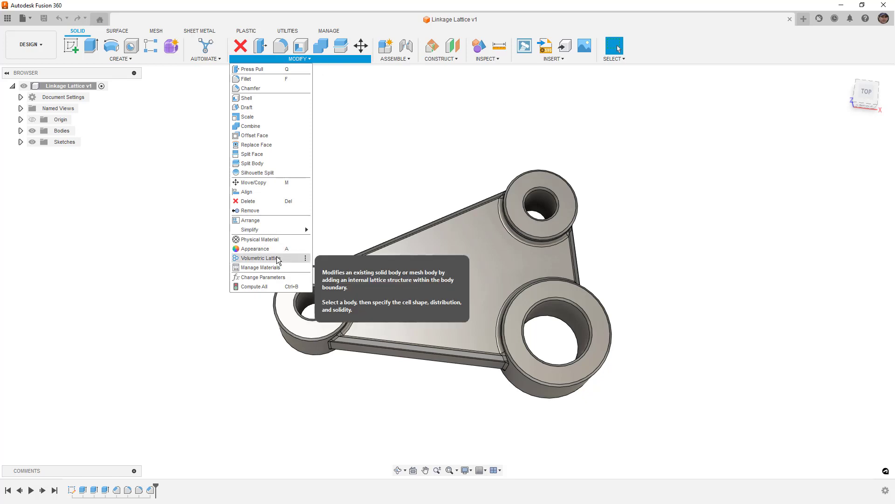
{"action": "left_click", "coordinate": [247, 32]}
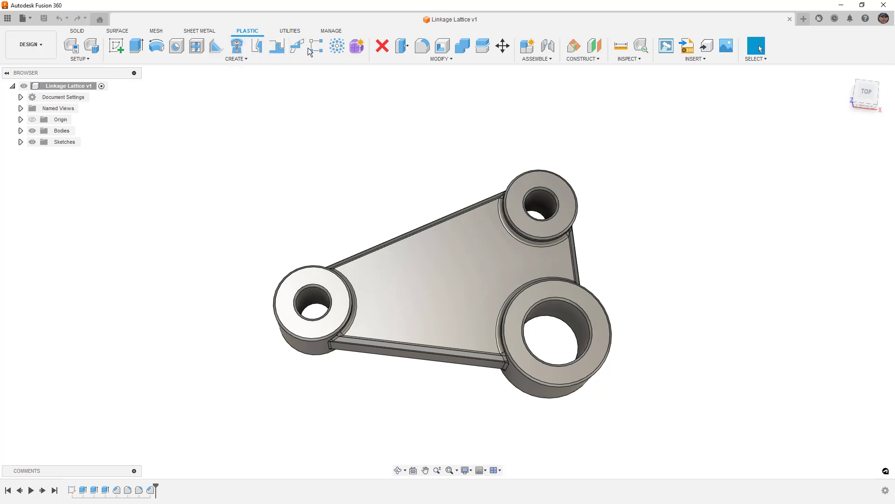
{"action": "left_click", "coordinate": [457, 59]}
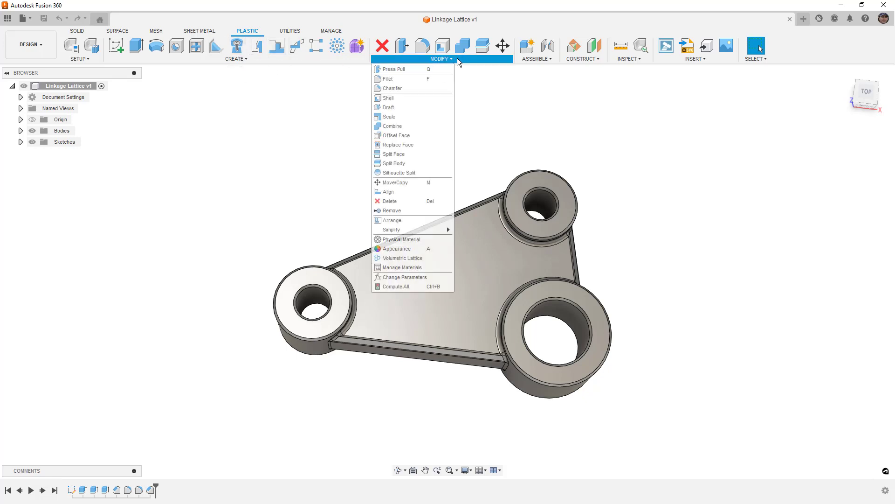
{"action": "left_click", "coordinate": [429, 259]}
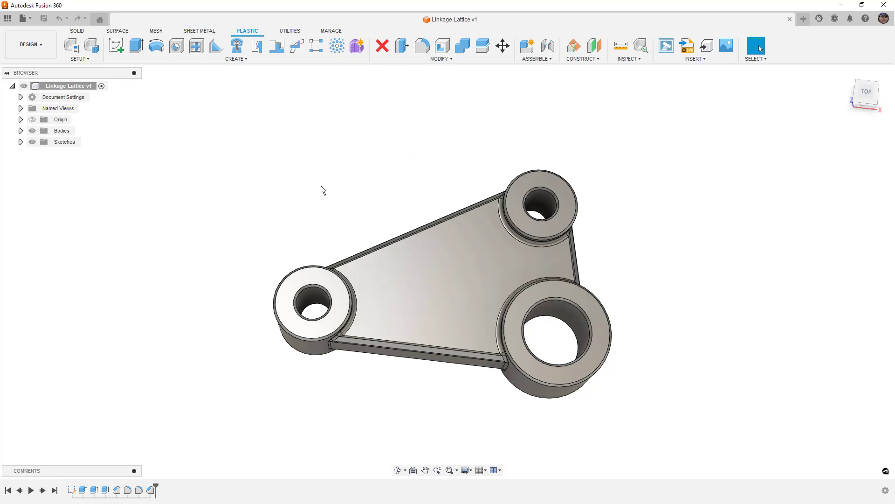
{"action": "left_click", "coordinate": [460, 273]}
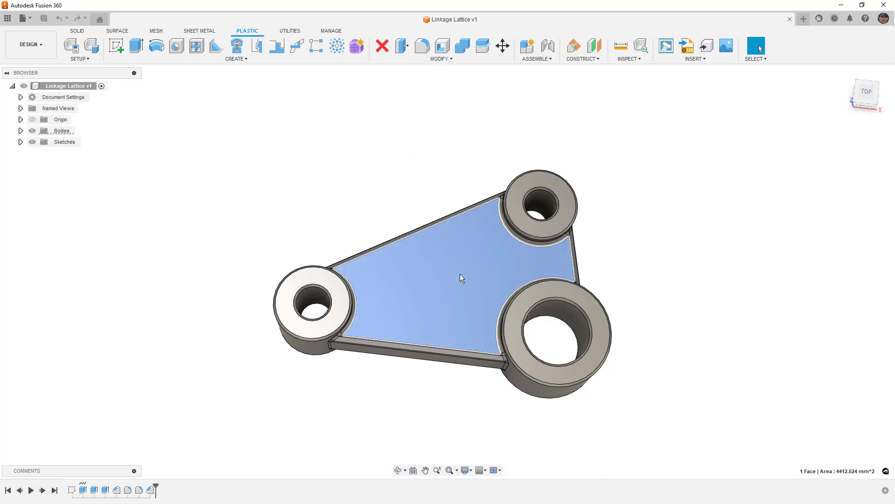
{"action": "left_click", "coordinate": [412, 182]}
{"action": "left_click", "coordinate": [450, 58]}
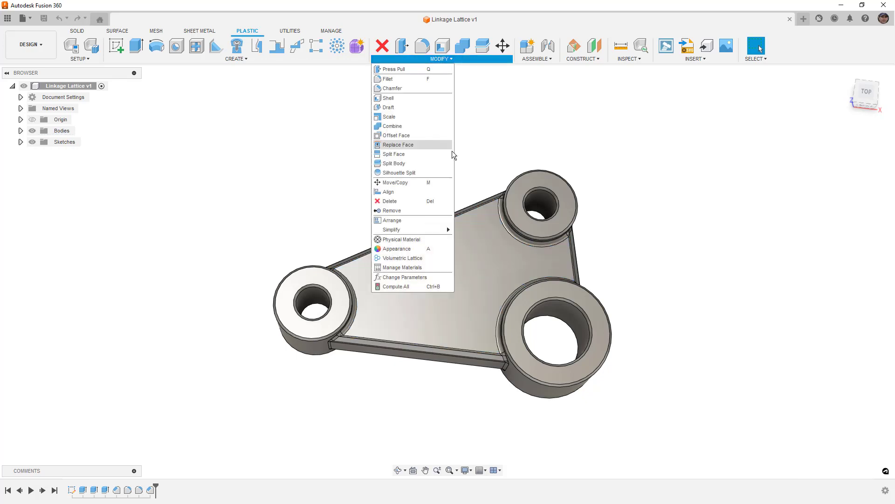
{"action": "left_click", "coordinate": [438, 260]}
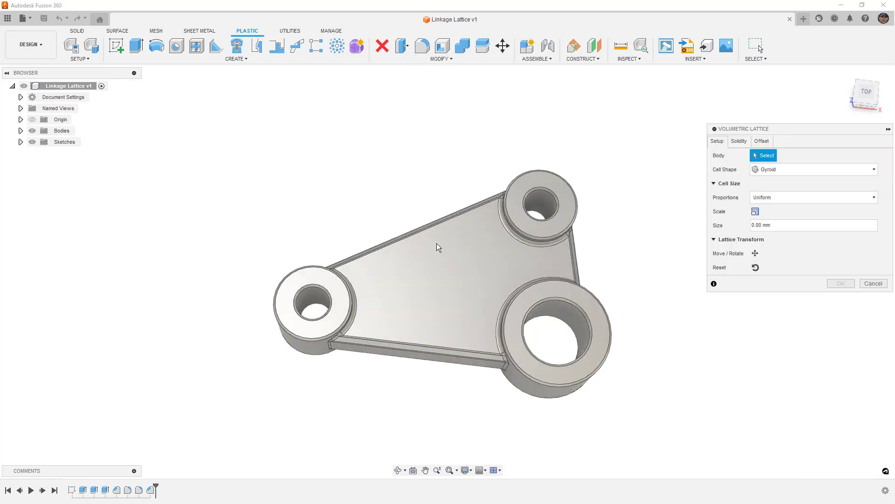
{"action": "left_click", "coordinate": [446, 249]}
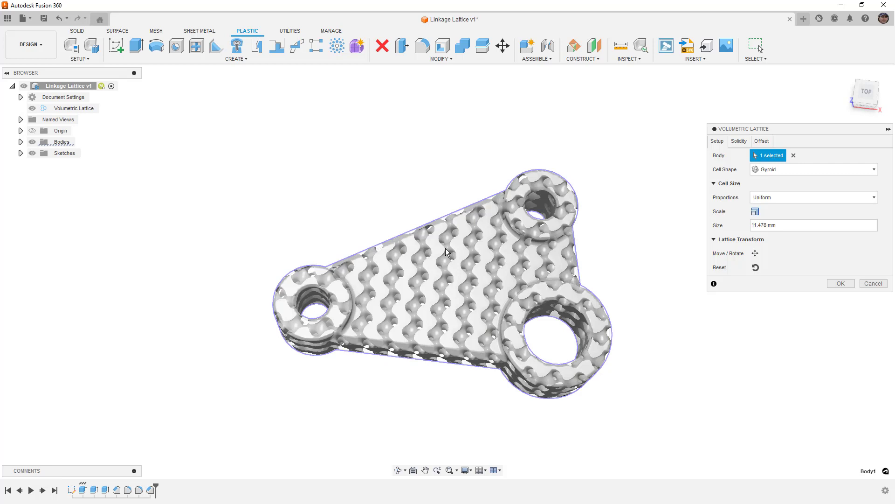
Set the lattice's uniform cell size to 15 mm and its solidity to 0.10.
{"action": "left_click_drag", "start_coordinate": [788, 228], "coordinate": [744, 229]}
{"action": "type", "text": "15"}
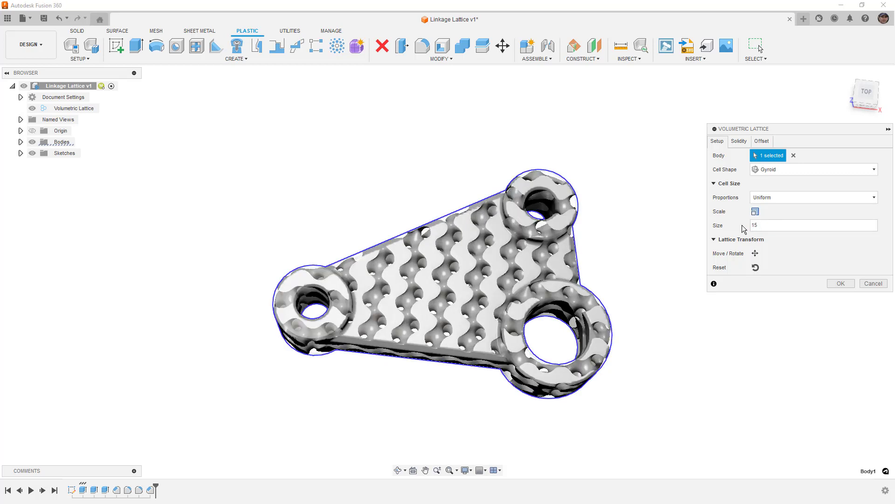
{"action": "left_click", "coordinate": [739, 141]}
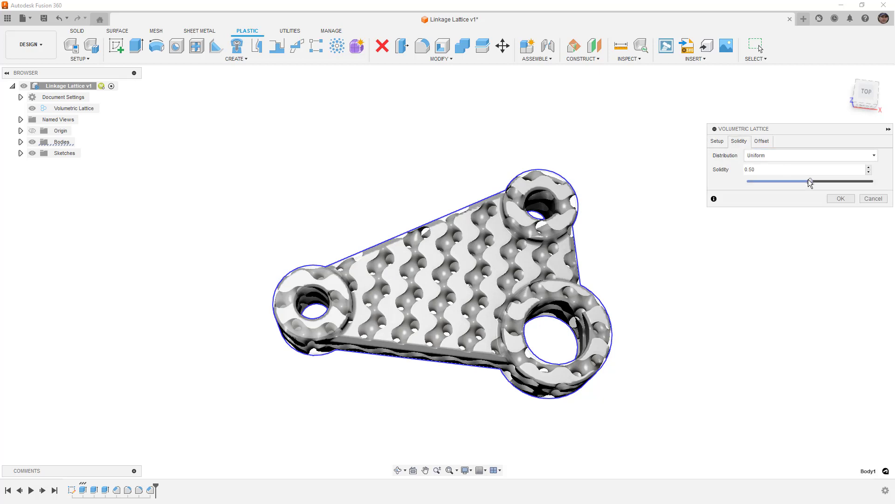
{"action": "left_click_drag", "start_coordinate": [812, 181], "coordinate": [761, 182]}
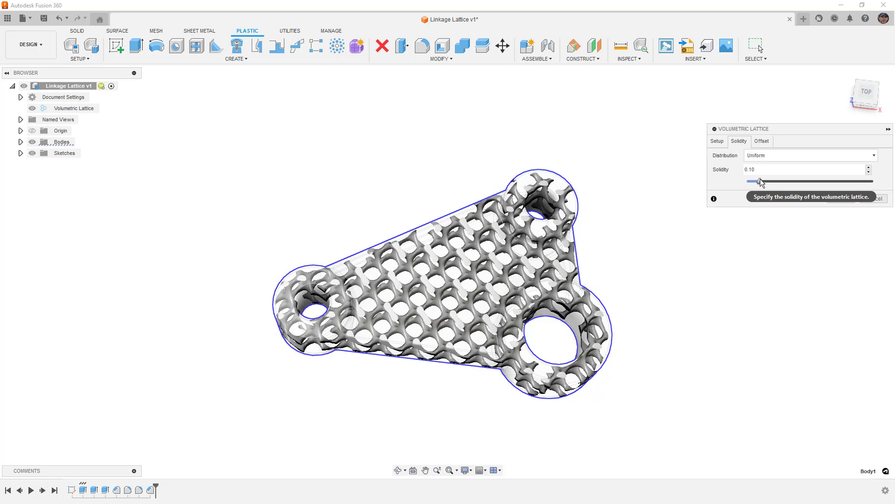
Add solid lattice offsets from the three bore faces and the long front side face of the linkage.
{"action": "left_click", "coordinate": [761, 141]}
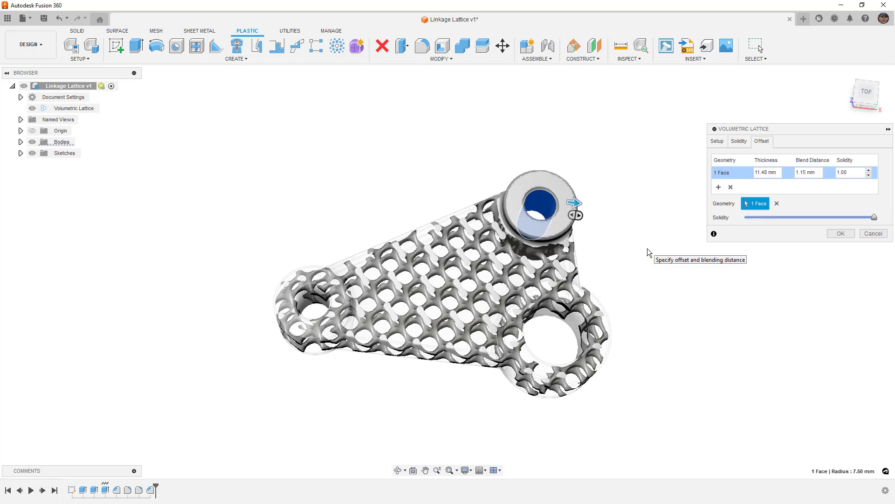
{"action": "left_click", "coordinate": [569, 320]}
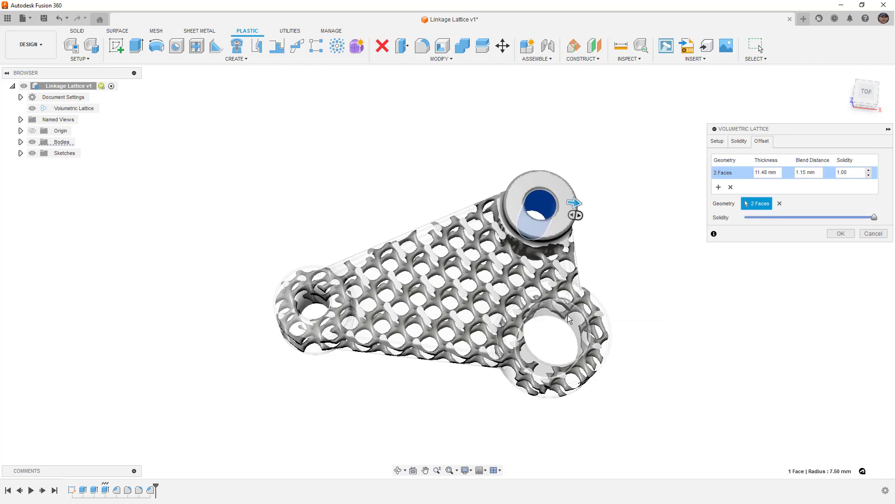
{"action": "left_click", "coordinate": [568, 320]}
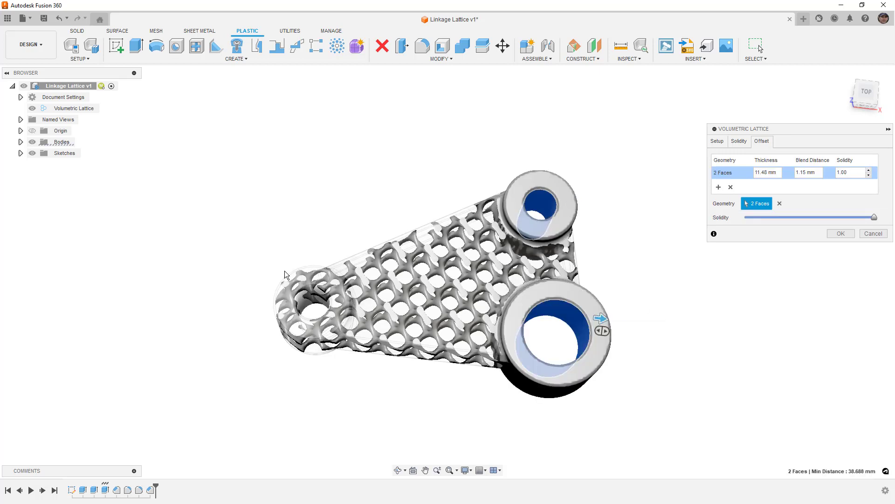
{"action": "left_click", "coordinate": [362, 356]}
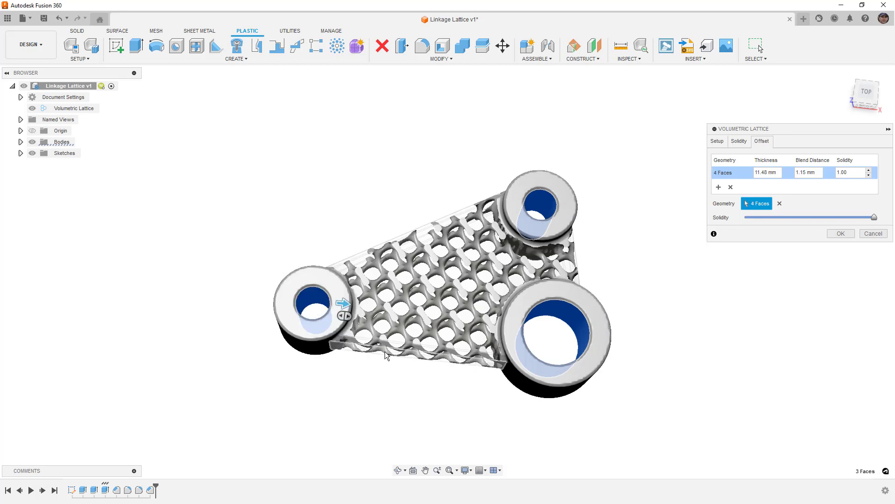
{"action": "left_click", "coordinate": [422, 348]}
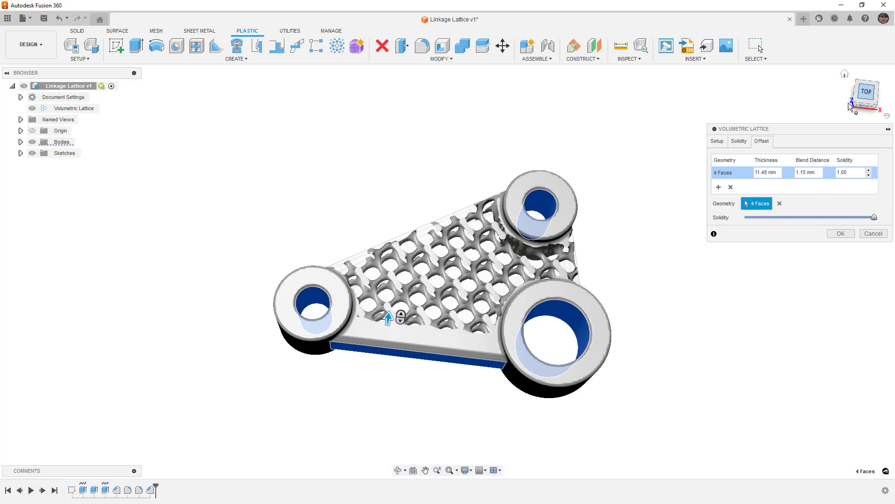
Examine how the lattice meets the solid offset around the bosses and along the front edge.
{"action": "left_click", "coordinate": [866, 91]}
{"action": "scroll", "coordinate": [433, 360], "scroll_direction": "up", "scroll_amount": 5}
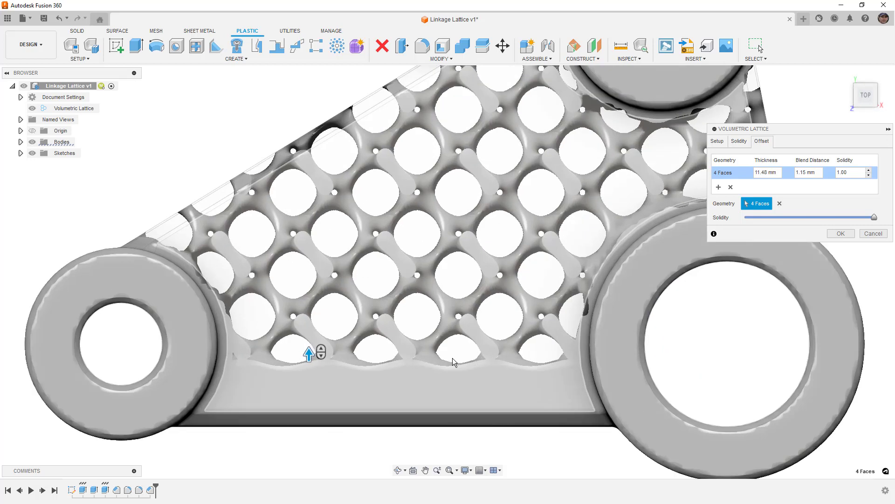
{"action": "middle_click_drag", "start_coordinate": [561, 364], "coordinate": [577, 332], "text": "shift"}
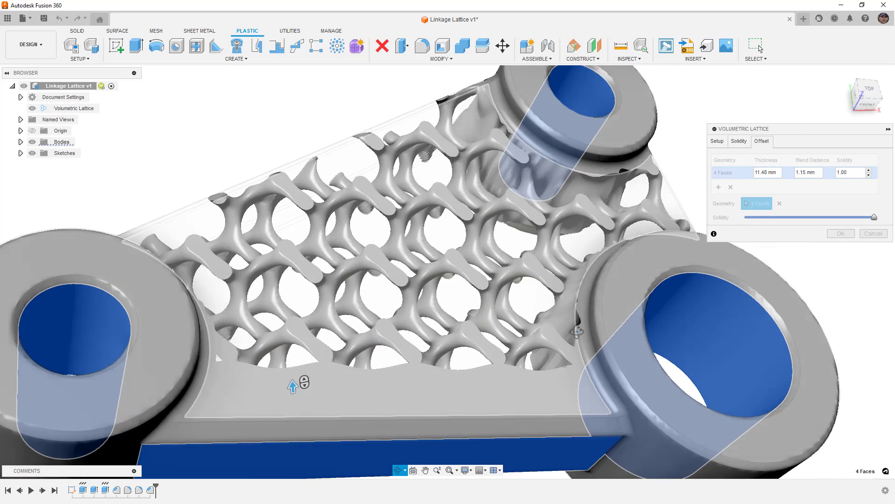
{"action": "scroll", "coordinate": [509, 177], "scroll_direction": "up", "scroll_amount": 5}
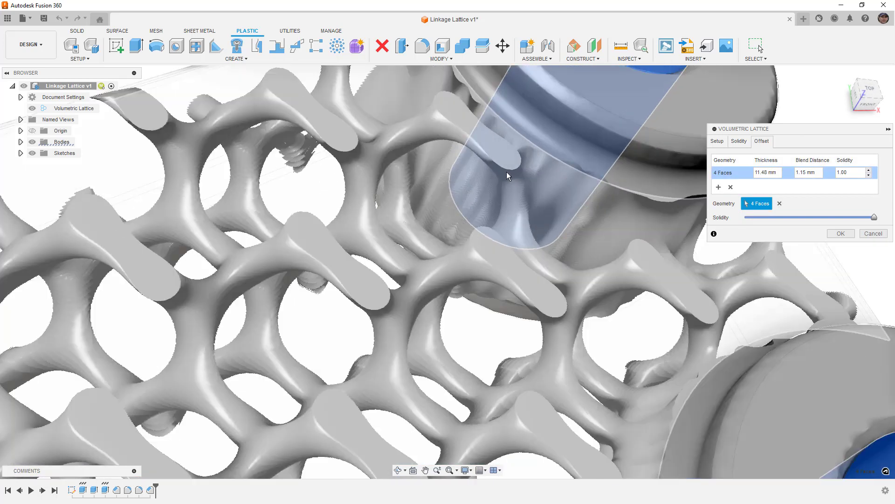
{"action": "scroll", "coordinate": [508, 176], "scroll_direction": "up", "scroll_amount": 1}
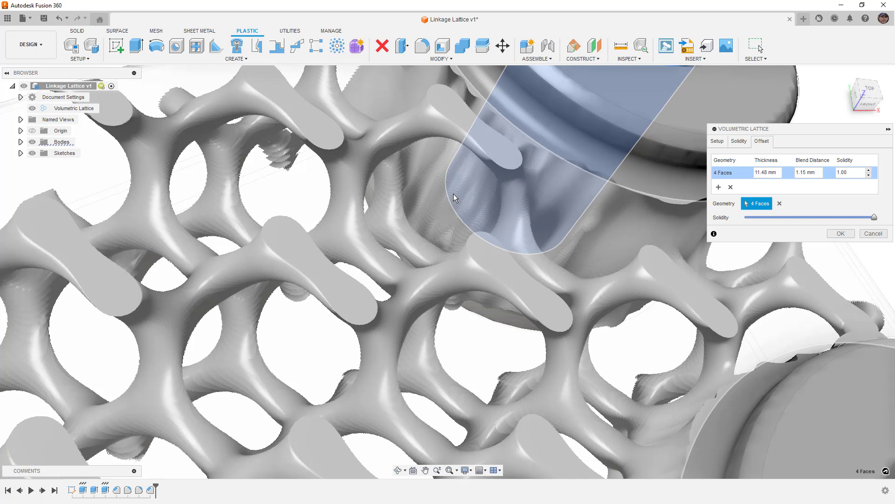
{"action": "scroll", "coordinate": [456, 195], "scroll_direction": "down", "scroll_amount": 6}
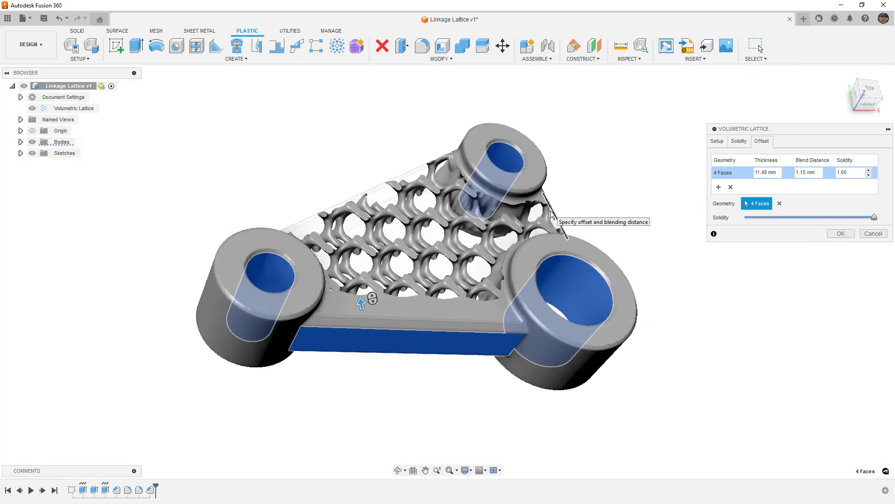
{"action": "middle_click_drag", "start_coordinate": [628, 200], "coordinate": [614, 206], "text": "shift"}
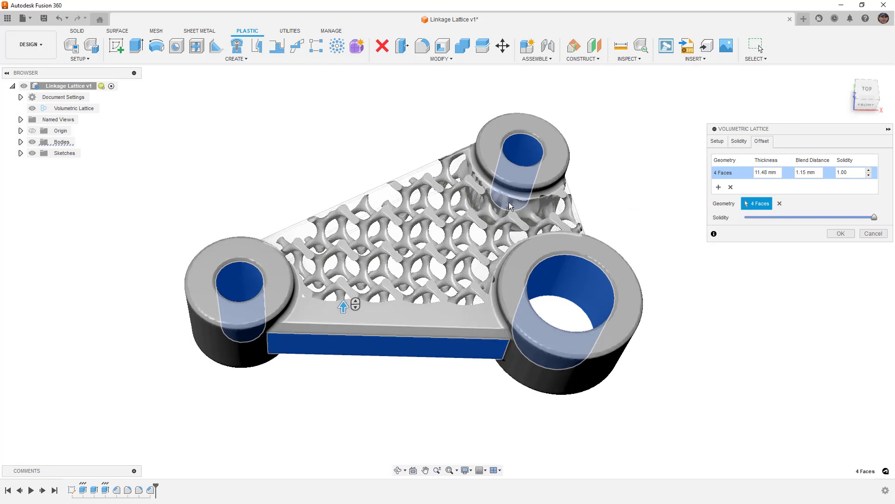
{"action": "scroll", "coordinate": [498, 207], "scroll_direction": "up", "scroll_amount": 5}
{"action": "scroll", "coordinate": [499, 207], "scroll_direction": "up", "scroll_amount": 4}
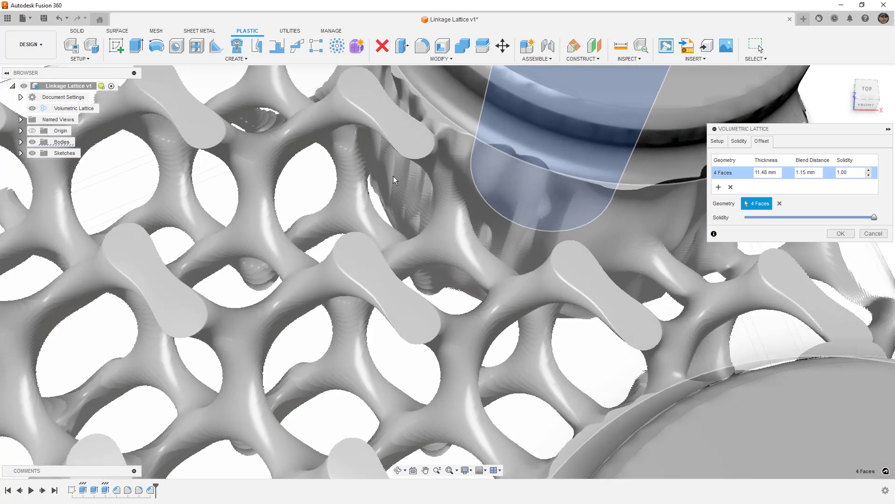
{"action": "scroll", "coordinate": [408, 199], "scroll_direction": "down", "scroll_amount": 7}
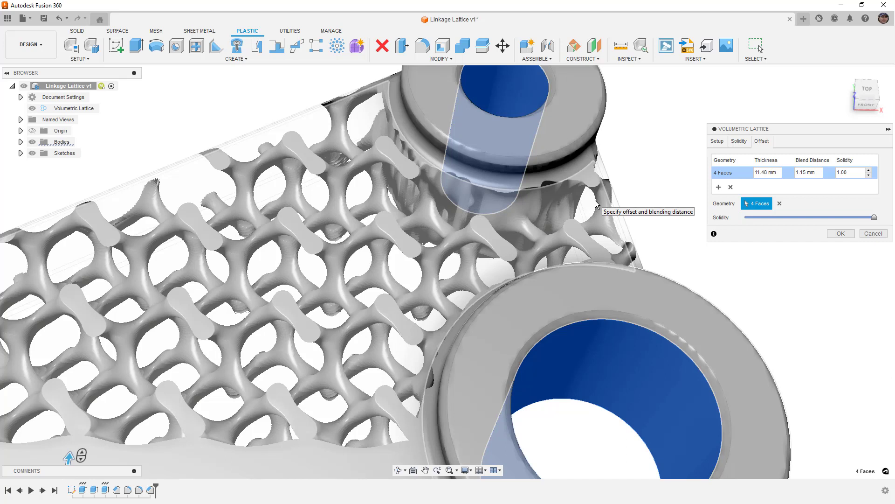
Set the offset's blend distance to 2 mm and add the curved fillet face around the rear boss to its geometry.
{"action": "left_click_drag", "start_coordinate": [821, 175], "coordinate": [771, 174]}
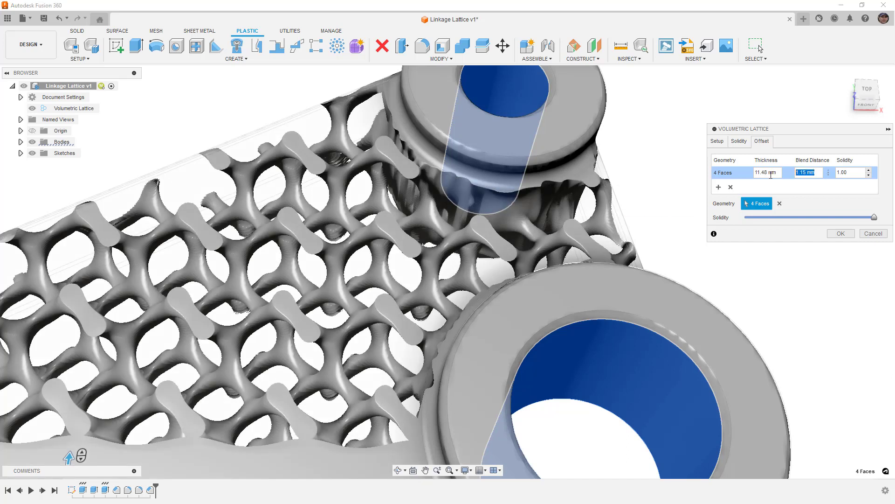
{"action": "type", "text": "2"}
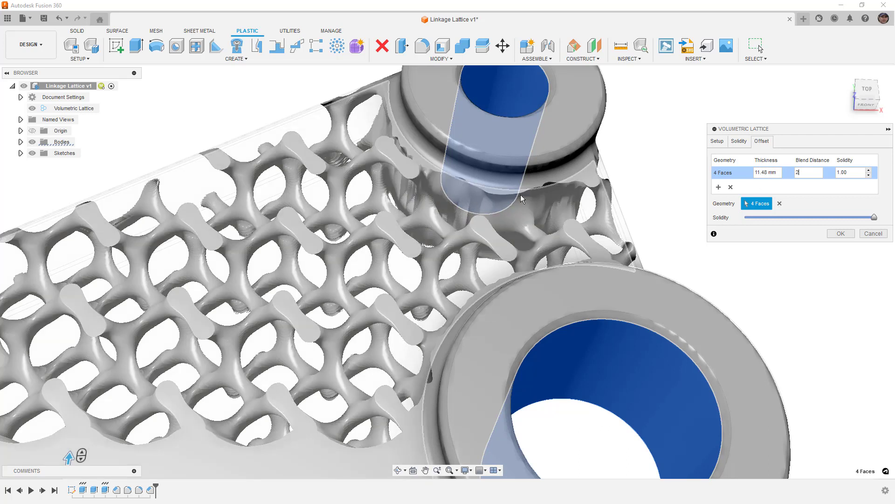
{"action": "left_click", "coordinate": [556, 179]}
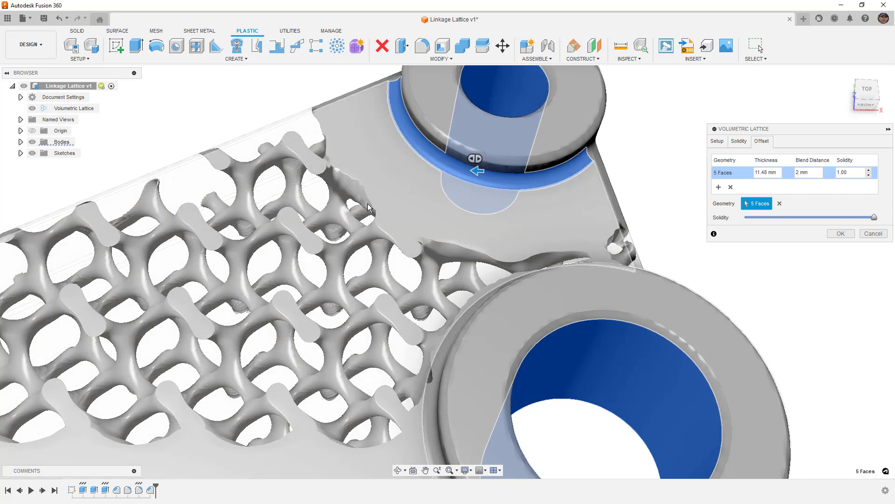
Check the offset lattice from above and at an angle, and discard the Volumetric Lattice.
{"action": "left_click", "coordinate": [867, 90]}
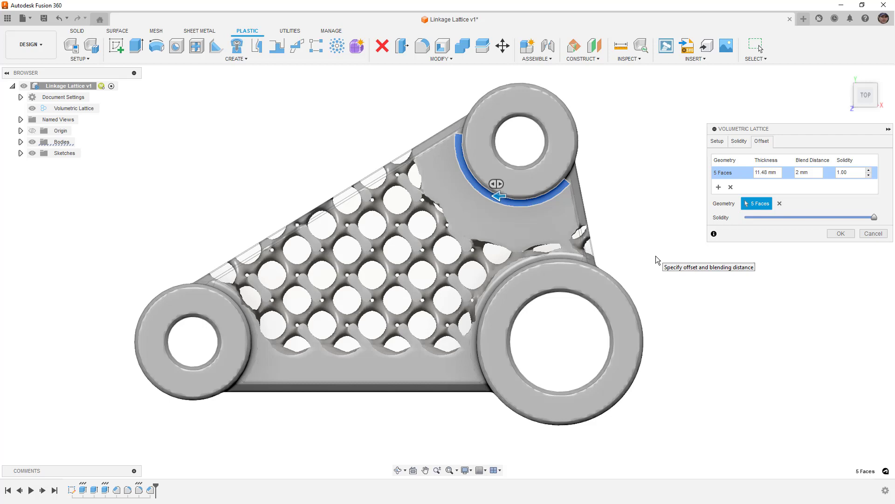
{"action": "middle_click_drag", "start_coordinate": [651, 267], "coordinate": [623, 329], "text": "shift"}
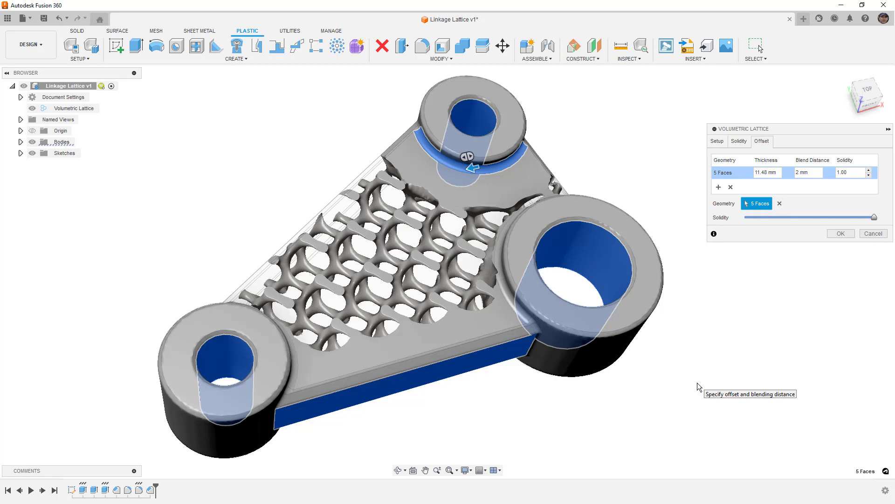
{"action": "left_click", "coordinate": [874, 233]}
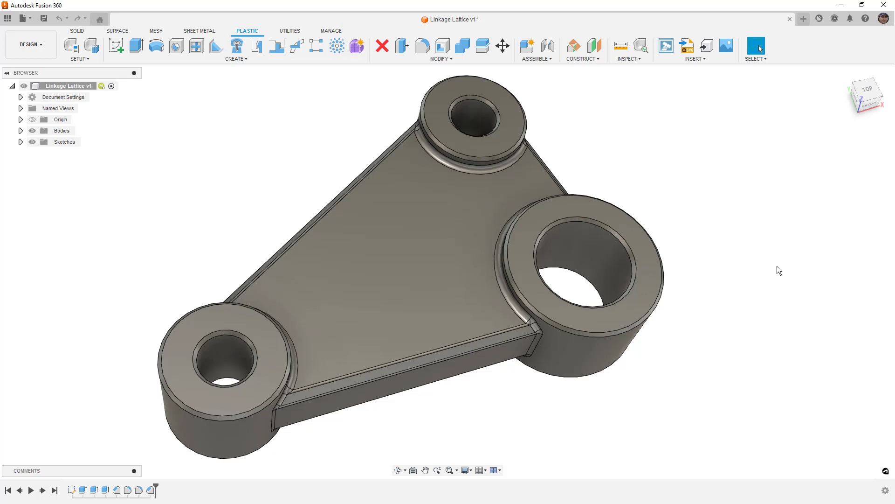
Restrict the selection filters to body faces and select every face of the linkage.
{"action": "scroll", "coordinate": [608, 346], "scroll_direction": "down", "scroll_amount": 5}
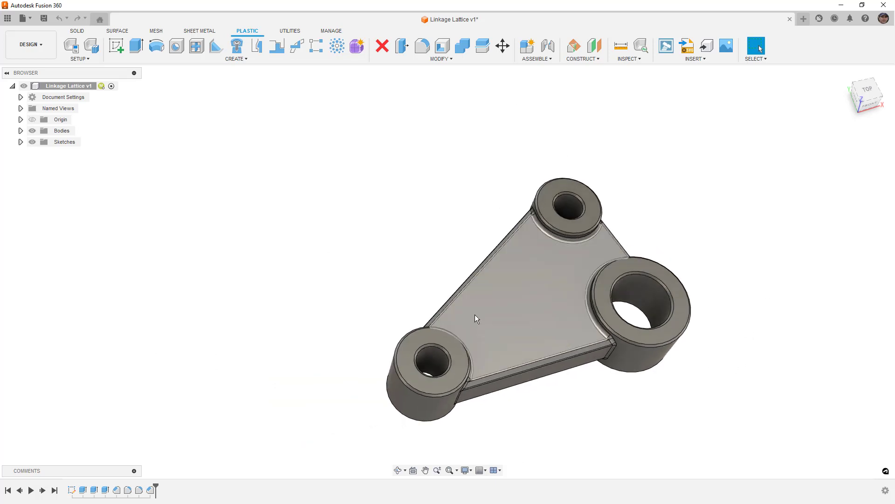
{"action": "middle_click_drag", "start_coordinate": [568, 357], "coordinate": [539, 320]}
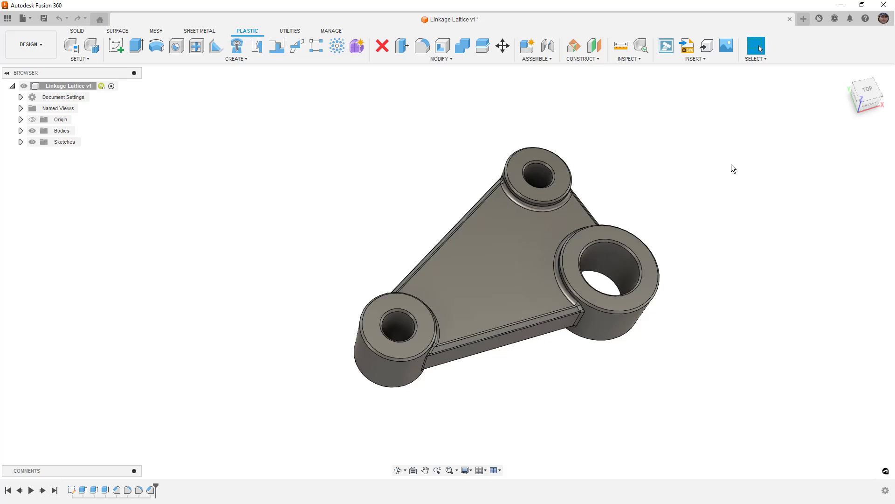
{"action": "left_click", "coordinate": [757, 60]}
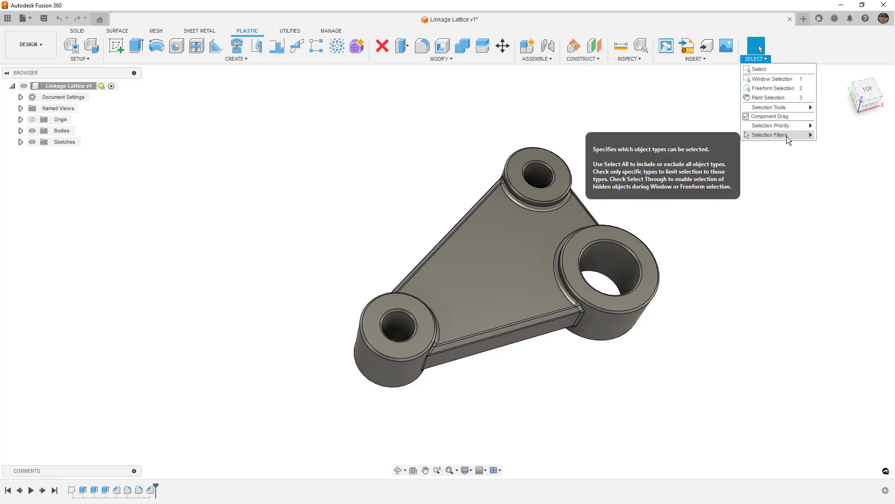
{"action": "mouse_move", "coordinate": [787, 136]}
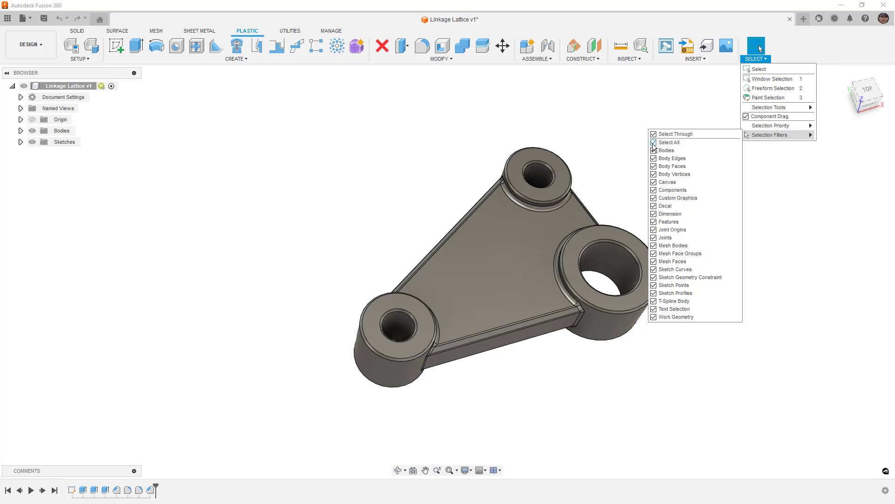
{"action": "left_click", "coordinate": [653, 169]}
{"action": "left_click_drag", "start_coordinate": [235, 78], "coordinate": [778, 427]}
Remove the web's flat bottom, top and side faces from the selection, keeping the boss, fillet and edge faces.
{"action": "middle_click_drag", "start_coordinate": [703, 399], "coordinate": [660, 278], "text": "shift"}
{"action": "left_click", "coordinate": [502, 252], "text": "ctrl"}
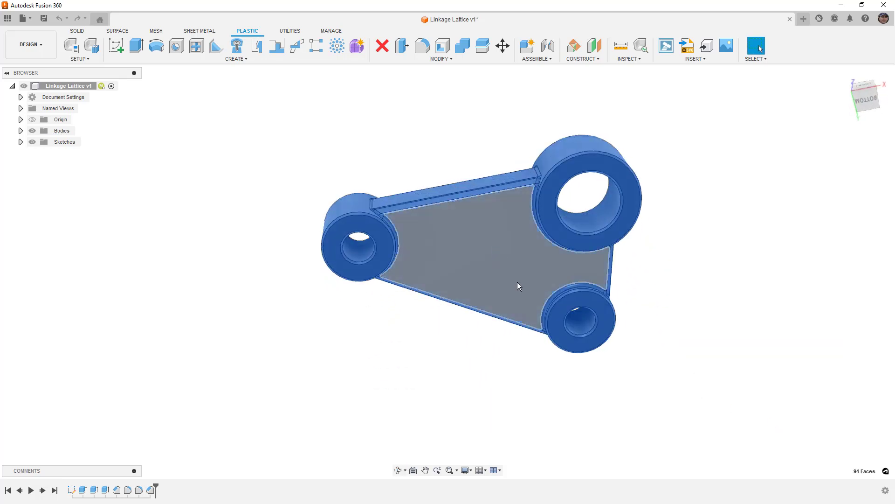
{"action": "middle_click_drag", "start_coordinate": [580, 174], "coordinate": [555, 240], "text": "shift"}
{"action": "left_click", "coordinate": [539, 261], "text": "ctrl"}
{"action": "left_click", "coordinate": [539, 269], "text": "ctrl"}
{"action": "middle_click_drag", "start_coordinate": [538, 270], "coordinate": [493, 316], "text": "shift"}
{"action": "left_click", "coordinate": [491, 281], "text": "ctrl"}
Save the selected boss, fillet and edge faces as a selection set.
{"action": "middle_click_drag", "start_coordinate": [490, 281], "coordinate": [413, 247], "text": "shift"}
{"action": "right_click", "coordinate": [386, 211]}
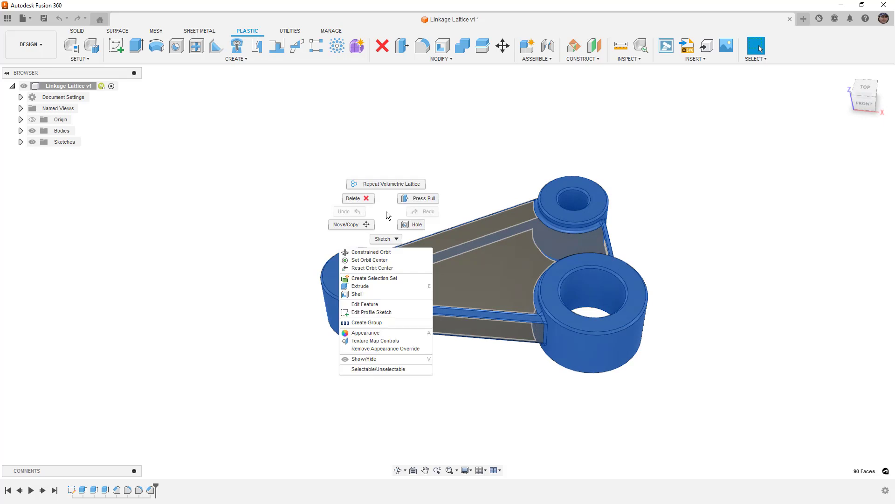
{"action": "left_click", "coordinate": [376, 278]}
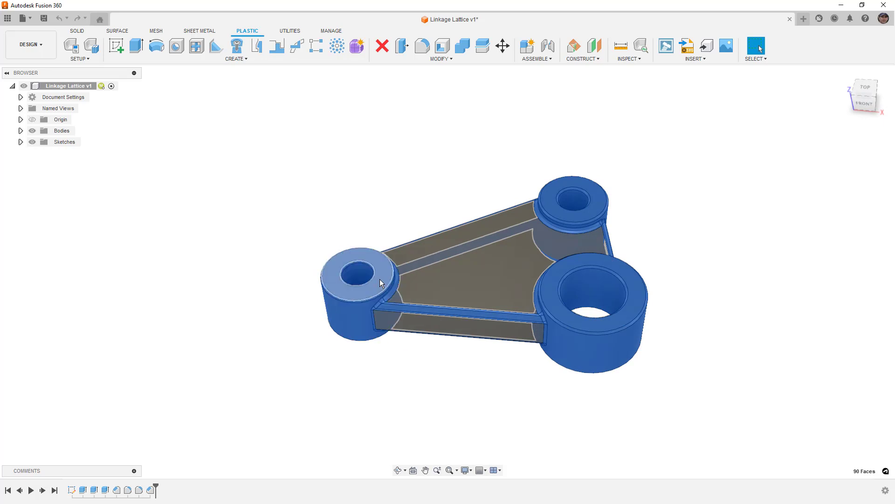
Recall the saved selection set to check its faces, and re-enable all selection filters.
{"action": "left_click", "coordinate": [21, 119]}
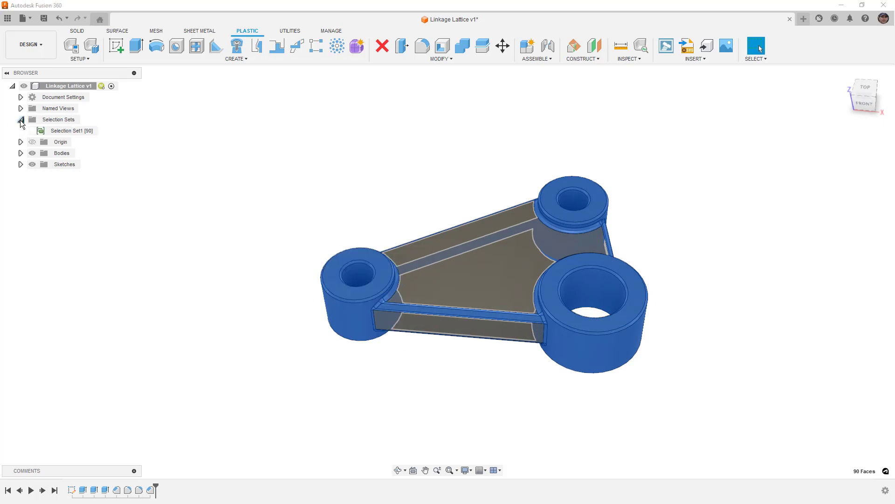
{"action": "left_click", "coordinate": [103, 131]}
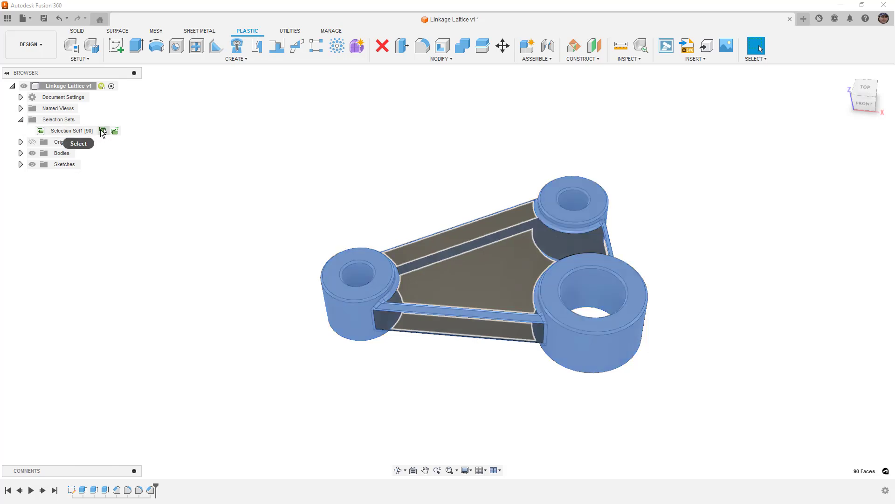
{"action": "left_click", "coordinate": [175, 134]}
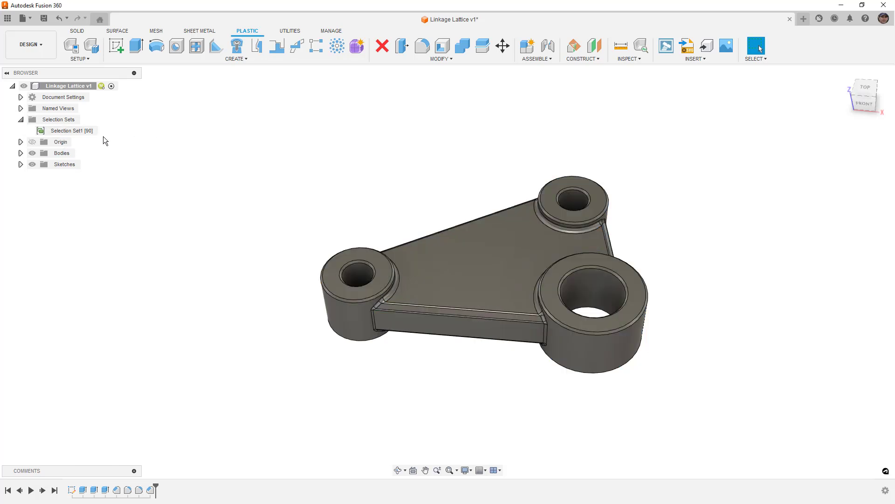
{"action": "left_click", "coordinate": [65, 130]}
{"action": "middle_click_drag", "start_coordinate": [322, 168], "coordinate": [340, 163], "text": "shift"}
{"action": "left_click", "coordinate": [756, 59]}
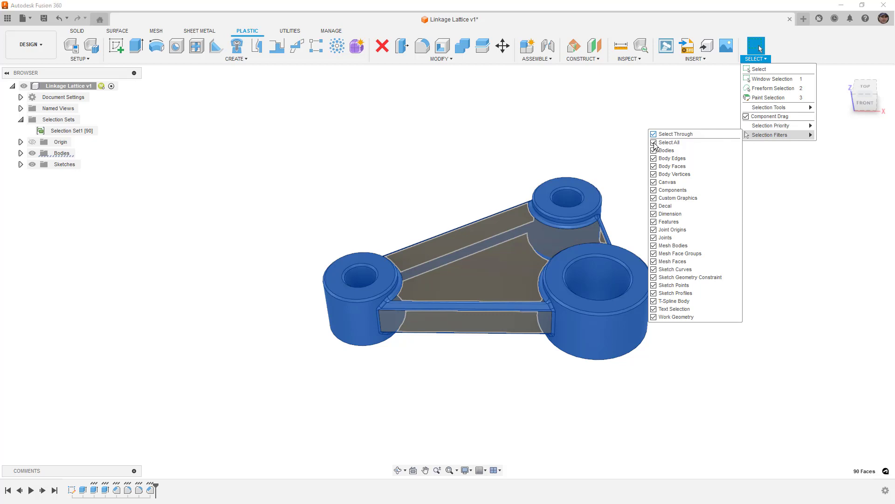
{"action": "left_click", "coordinate": [807, 188]}
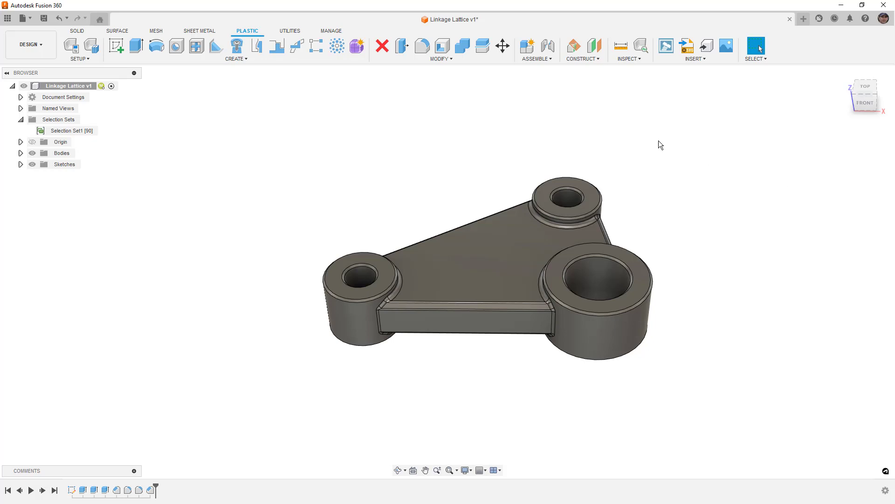
Apply a Volumetric Lattice to the linkage body and use the saved selection set's faces as its offset geometry.
{"action": "left_click", "coordinate": [453, 57]}
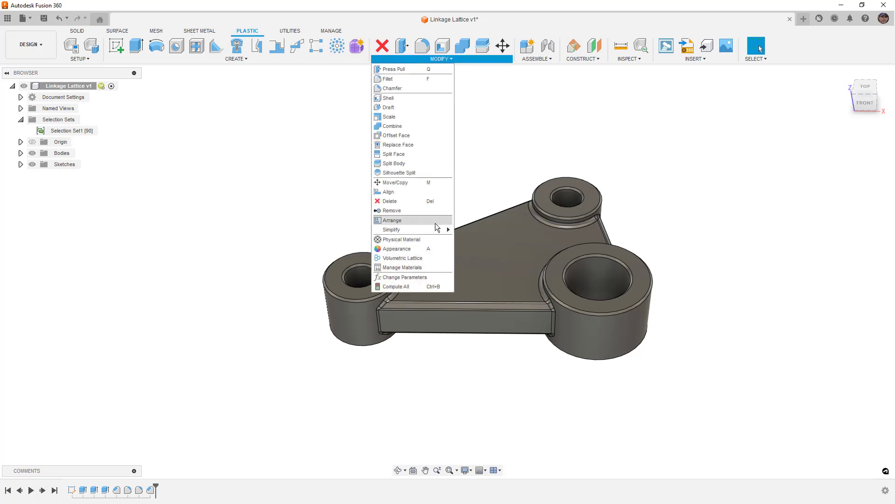
{"action": "left_click", "coordinate": [402, 258]}
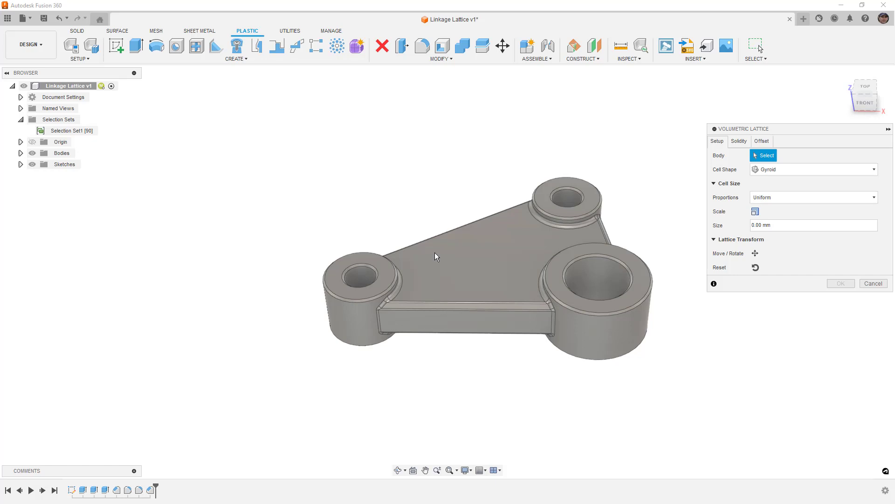
{"action": "left_click", "coordinate": [542, 225]}
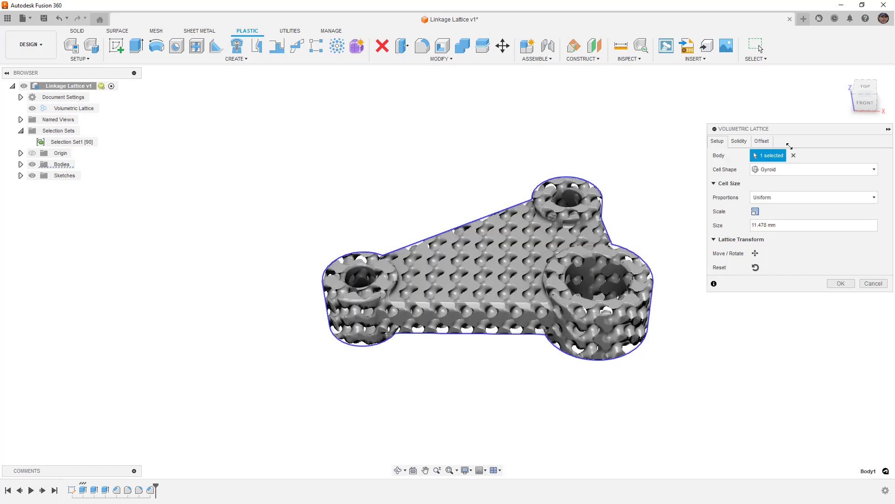
{"action": "left_click", "coordinate": [763, 140]}
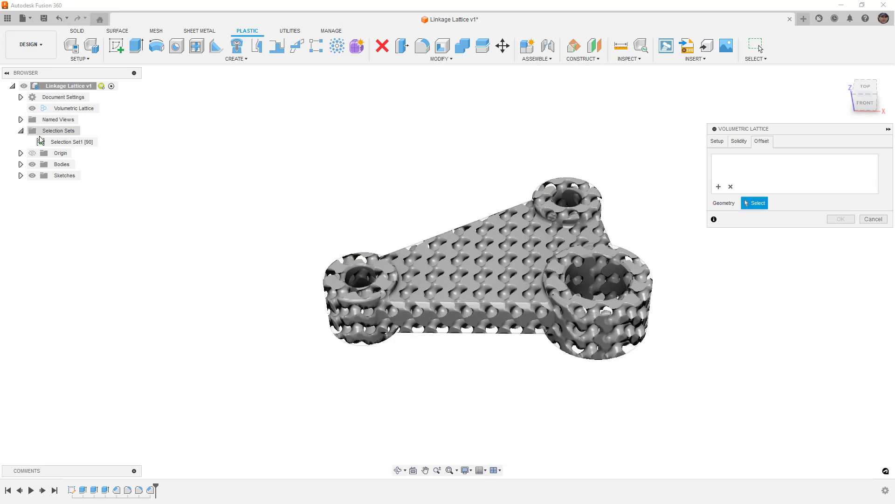
{"action": "left_click", "coordinate": [103, 142]}
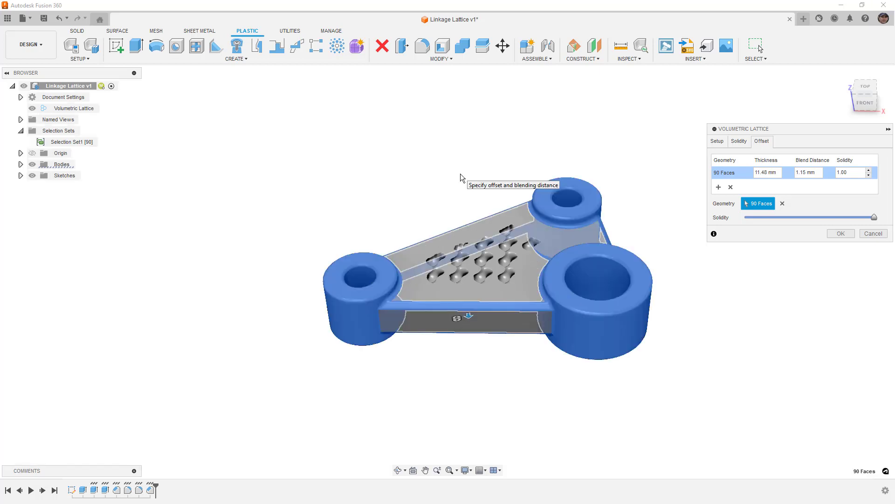
Set the offset thickness of the saved faces to 2 mm, check the lattice from above, and discard the Volumetric Lattice.
{"action": "middle_click_drag", "start_coordinate": [550, 154], "coordinate": [649, 191], "text": "shift"}
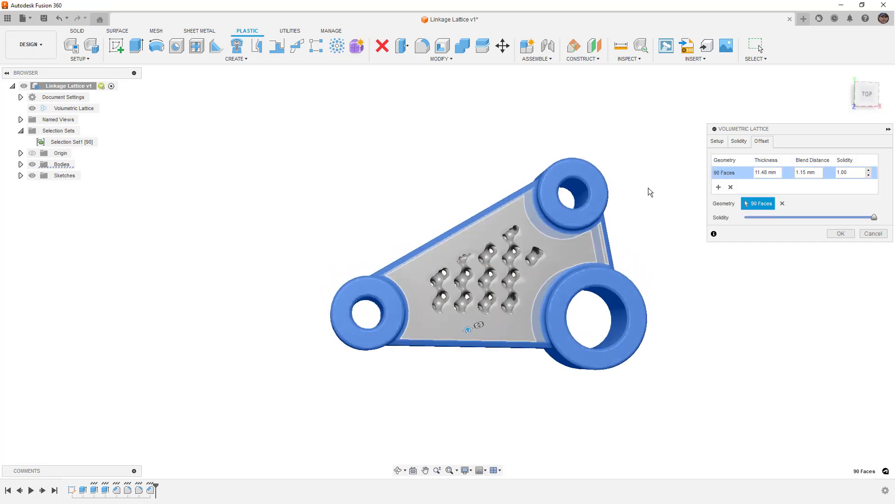
{"action": "left_click", "coordinate": [778, 172]}
{"action": "type", "text": "2"}
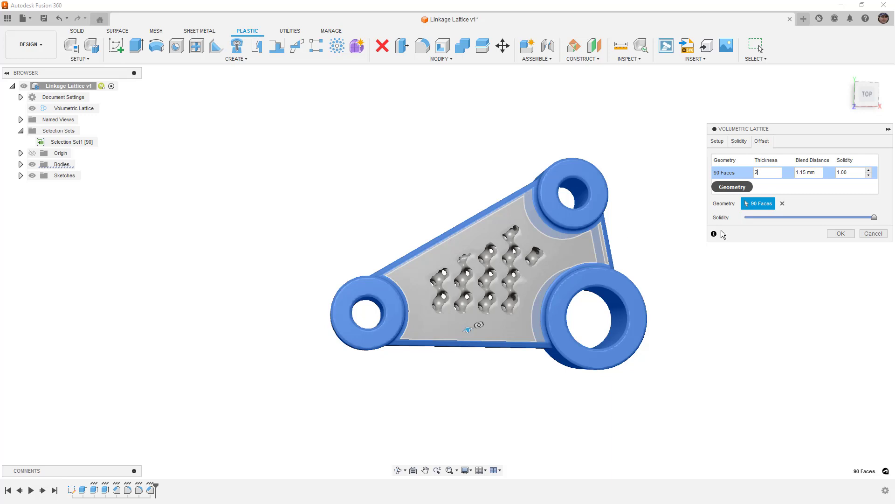
{"action": "key", "text": "Return"}
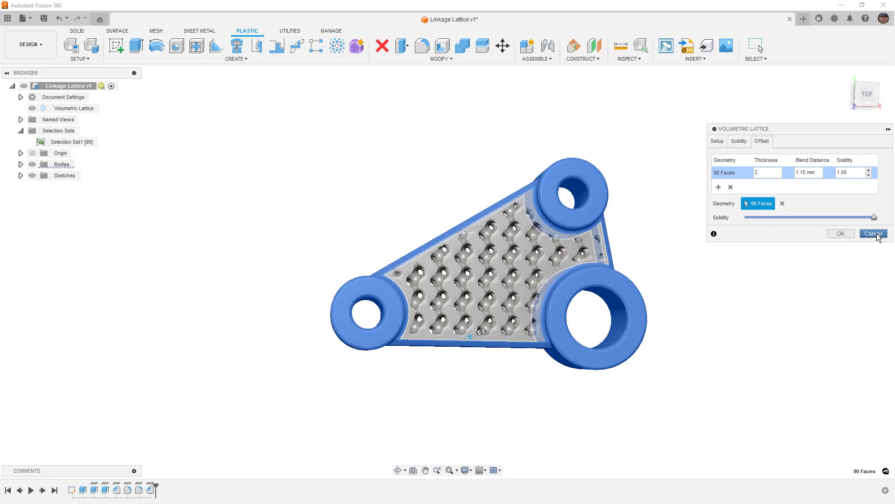
{"action": "mouse_move", "coordinate": [818, 283]}
{"action": "middle_mouse_down", "text": "shift"}
{"action": "mouse_move", "coordinate": [792, 286]}
{"action": "mouse_move", "coordinate": [806, 260]}
{"action": "mouse_move", "coordinate": [801, 214]}
{"action": "mouse_move", "coordinate": [799, 285]}
{"action": "mouse_move", "coordinate": [747, 290]}
{"action": "mouse_move", "coordinate": [861, 295]}
{"action": "mouse_move", "coordinate": [842, 293]}
{"action": "mouse_move", "coordinate": [827, 275]}
{"action": "middle_mouse_up", "text": "shift"}
{"action": "left_click", "coordinate": [877, 234]}
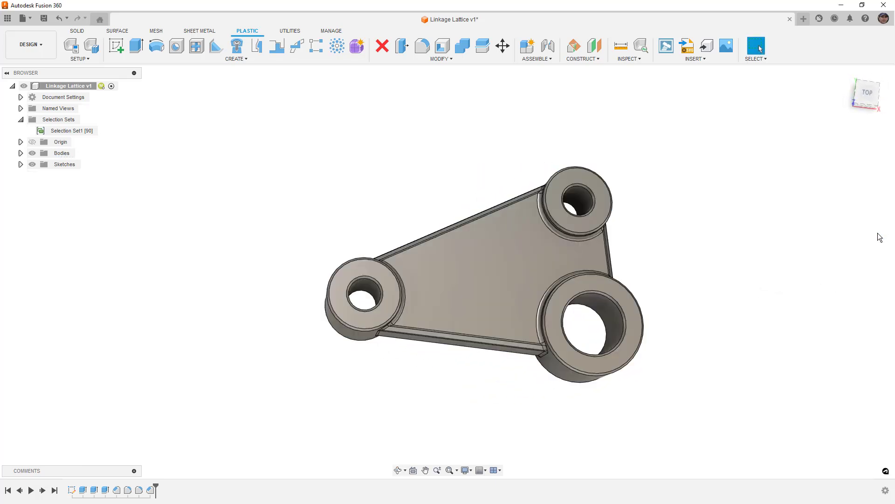
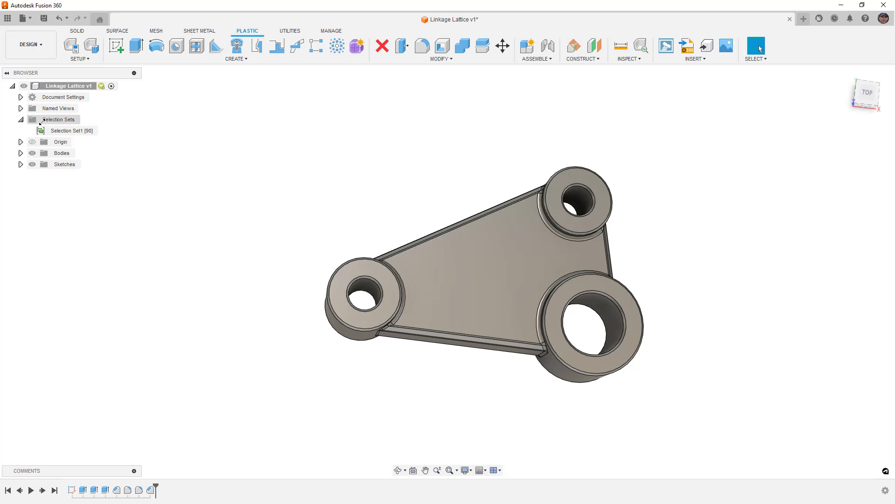
Duplicate the linkage body in place without moving it, and hide the copy.
{"action": "left_click", "coordinate": [21, 120]}
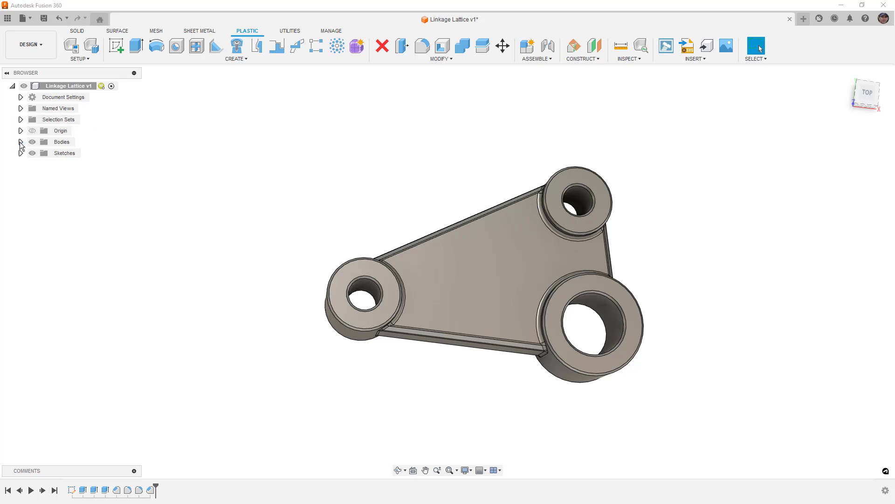
{"action": "left_click", "coordinate": [21, 142]}
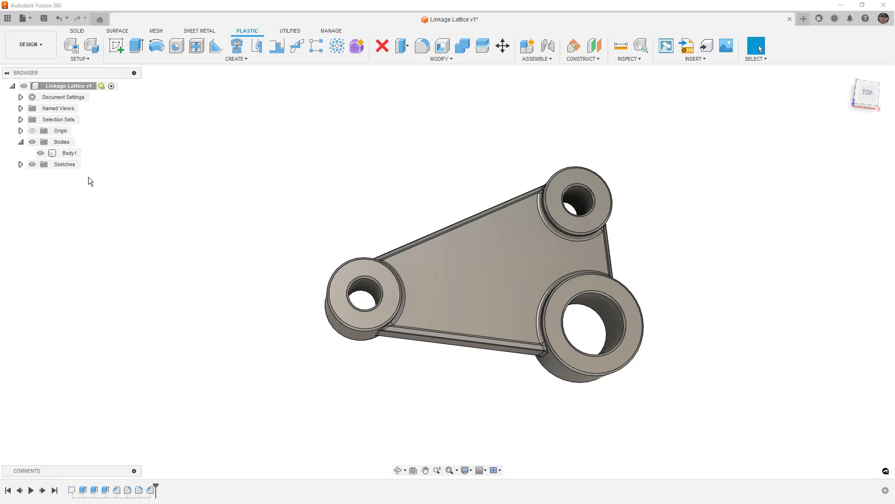
{"action": "left_click", "coordinate": [67, 155]}
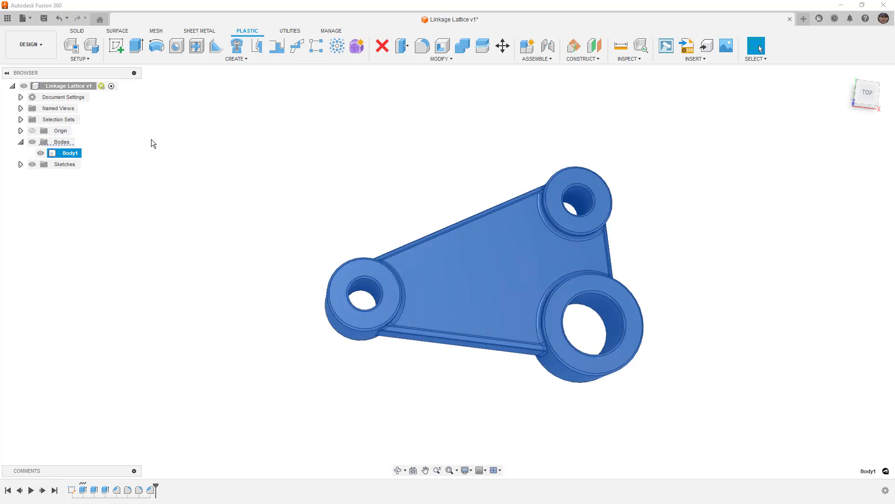
{"action": "key", "text": "ctrl+c"}
{"action": "key", "text": "ctrl+v"}
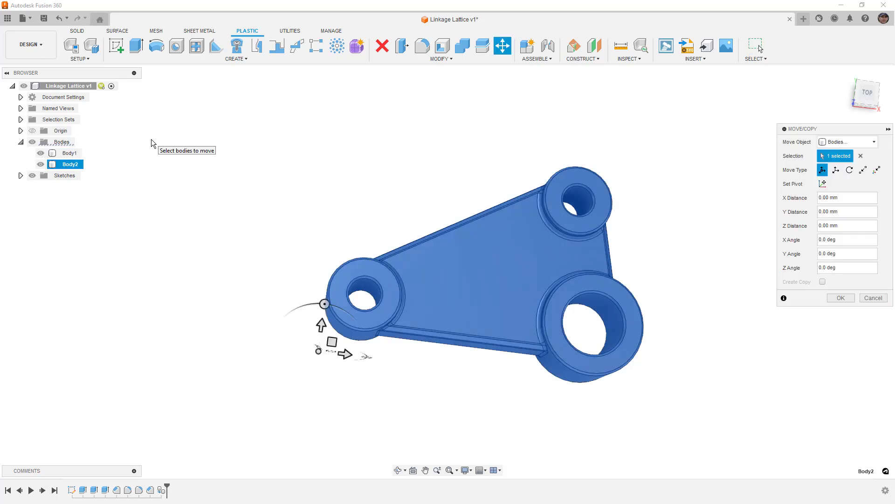
{"action": "left_click", "coordinate": [845, 297]}
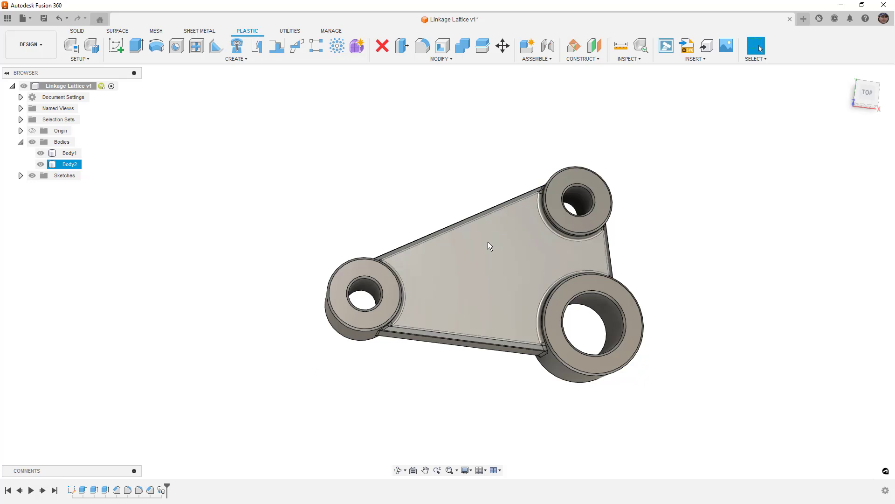
{"action": "left_click", "coordinate": [41, 163]}
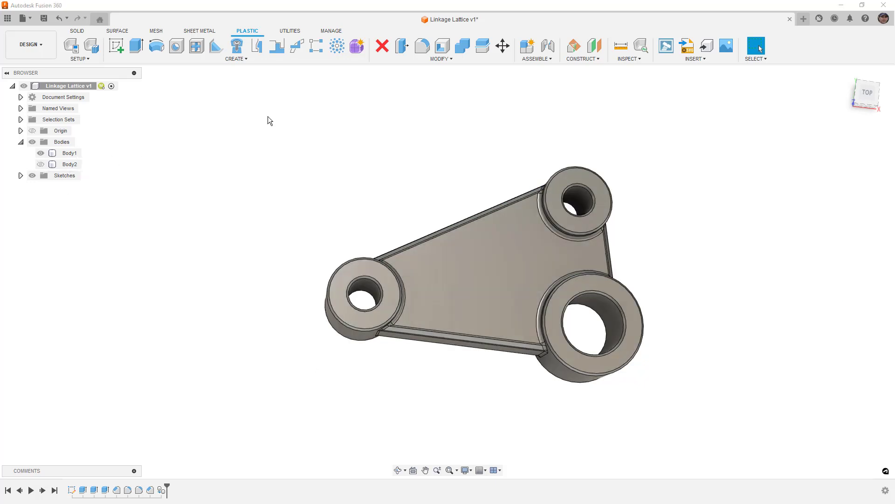
Shell the visible linkage body with an inside thickness of 3 mm, leaving no face open.
{"action": "left_click", "coordinate": [444, 47]}
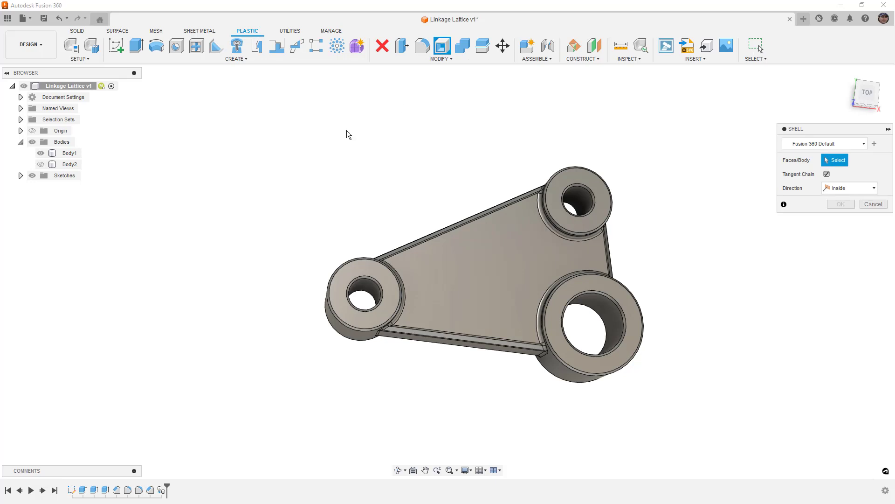
{"action": "left_click", "coordinate": [70, 153]}
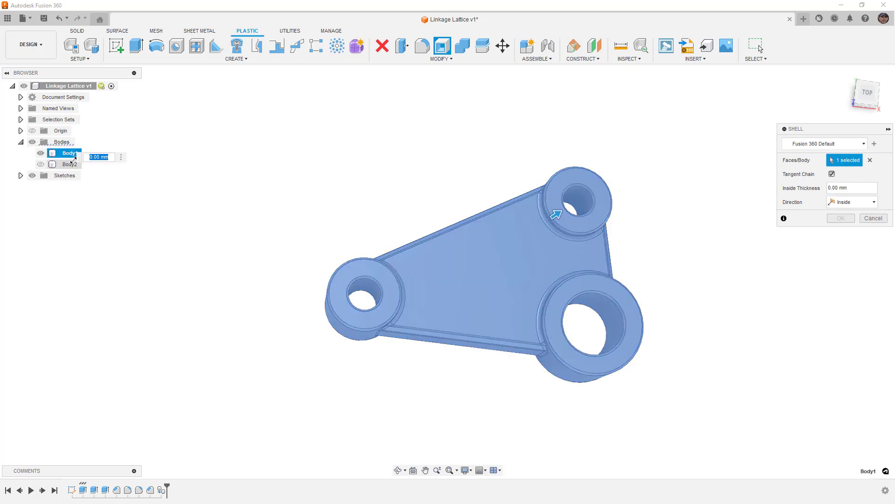
{"action": "left_click", "coordinate": [863, 187]}
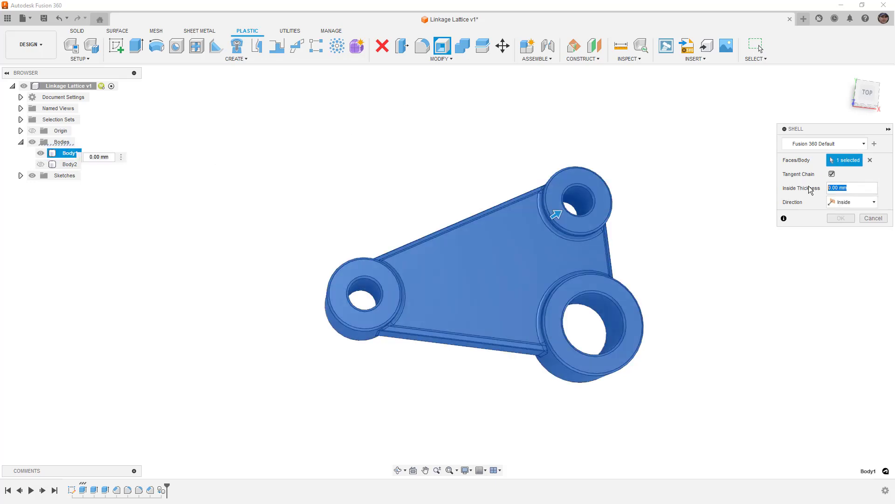
{"action": "type", "text": "3"}
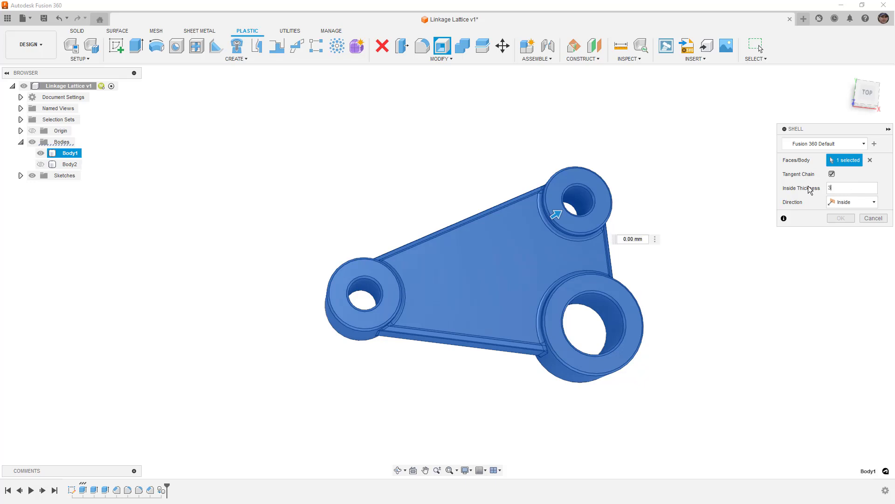
{"action": "key", "text": "Return"}
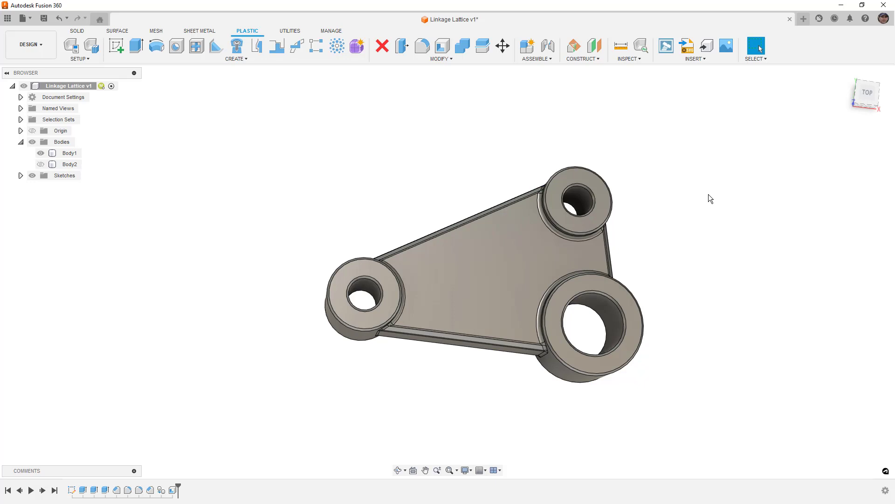
Try a section analysis on an origin plane to view the shelled linkage body's interior, and discard the section.
{"action": "middle_click_drag", "start_coordinate": [674, 309], "coordinate": [616, 280], "text": "shift"}
{"action": "left_click", "coordinate": [627, 60]}
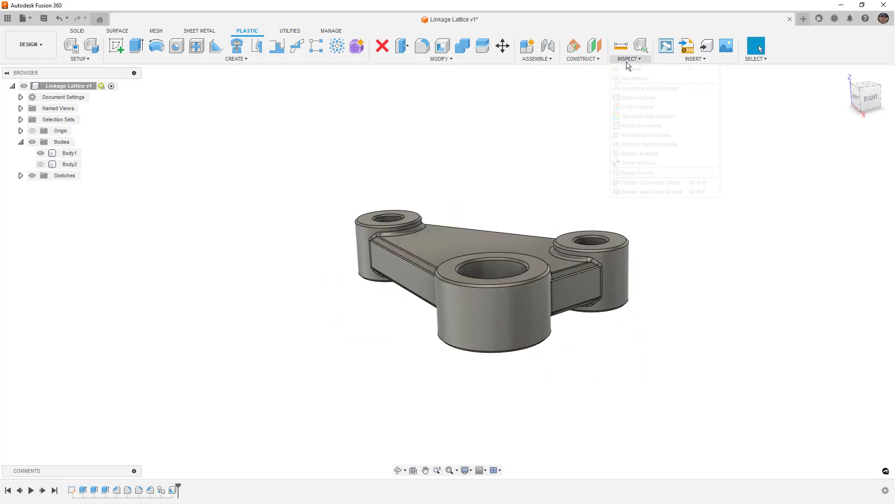
{"action": "left_click", "coordinate": [640, 154]}
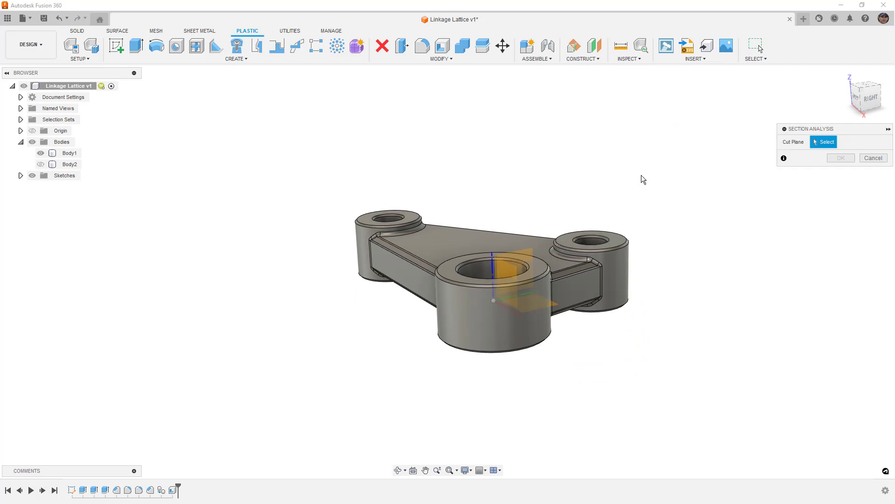
{"action": "left_click", "coordinate": [526, 257]}
{"action": "middle_click_drag", "start_coordinate": [526, 256], "coordinate": [578, 287], "text": "shift"}
{"action": "left_click", "coordinate": [873, 242]}
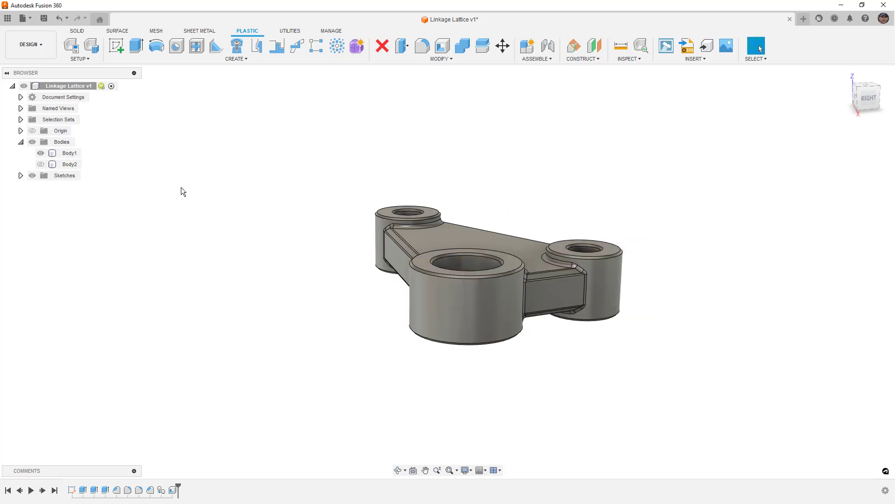
Show the hidden copy of the linkage body again alongside the shelled body.
{"action": "left_click", "coordinate": [51, 165]}
{"action": "middle_click_drag", "start_coordinate": [168, 171], "coordinate": [198, 167]}
{"action": "left_click", "coordinate": [197, 166]}
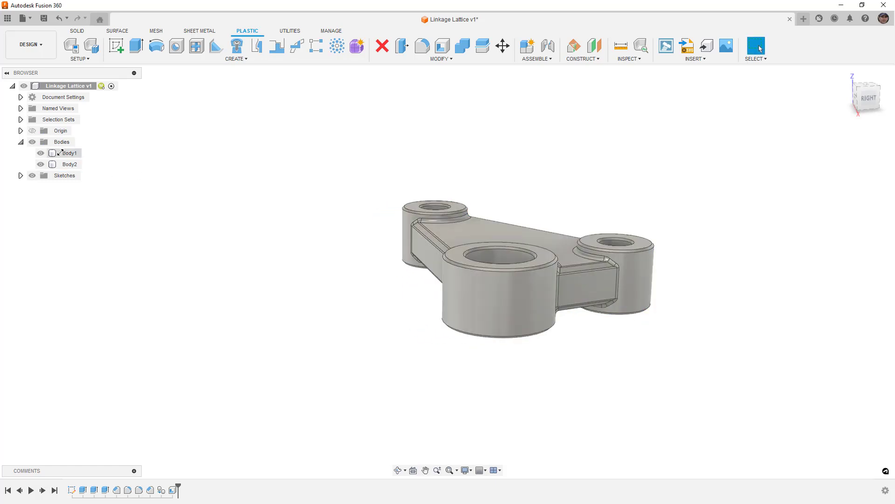
{"action": "left_click", "coordinate": [67, 153]}
{"action": "middle_click_drag", "start_coordinate": [358, 212], "coordinate": [443, 189], "text": "shift"}
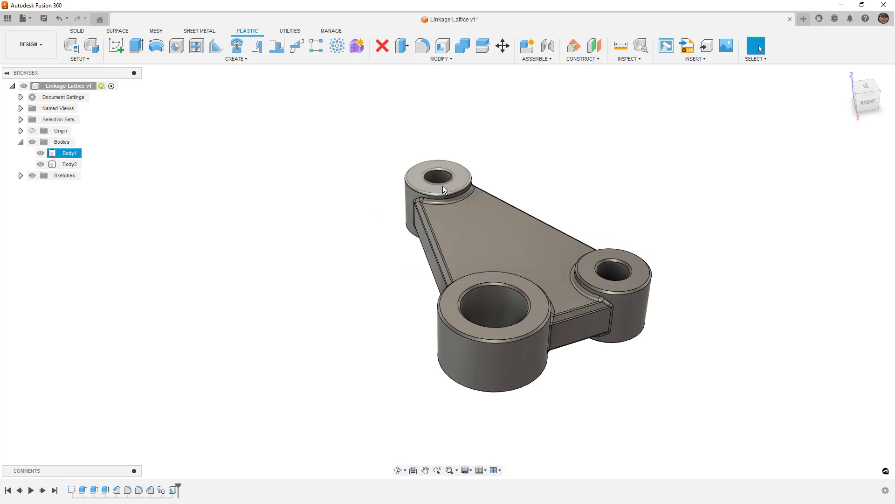
Cut the shelled Body1 out of the solid copy Body2 with Combine, keeping the tool body.
{"action": "left_click", "coordinate": [463, 45]}
{"action": "left_click", "coordinate": [845, 170]}
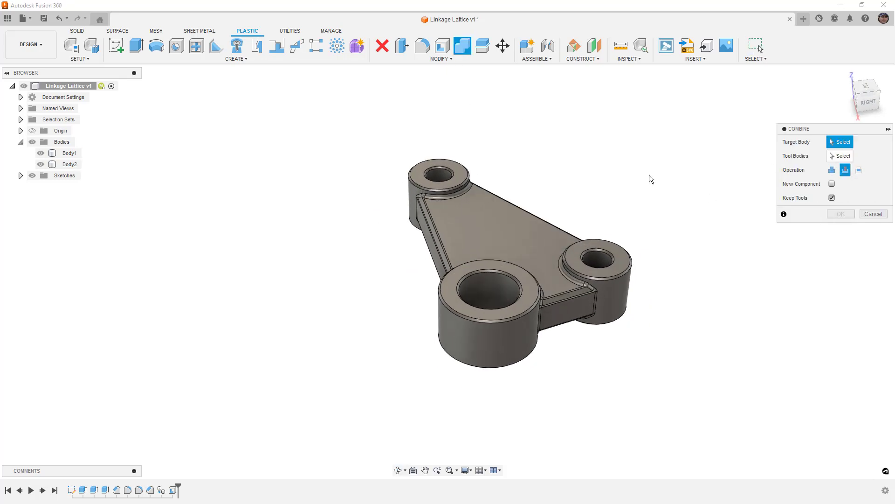
{"action": "left_click", "coordinate": [67, 165]}
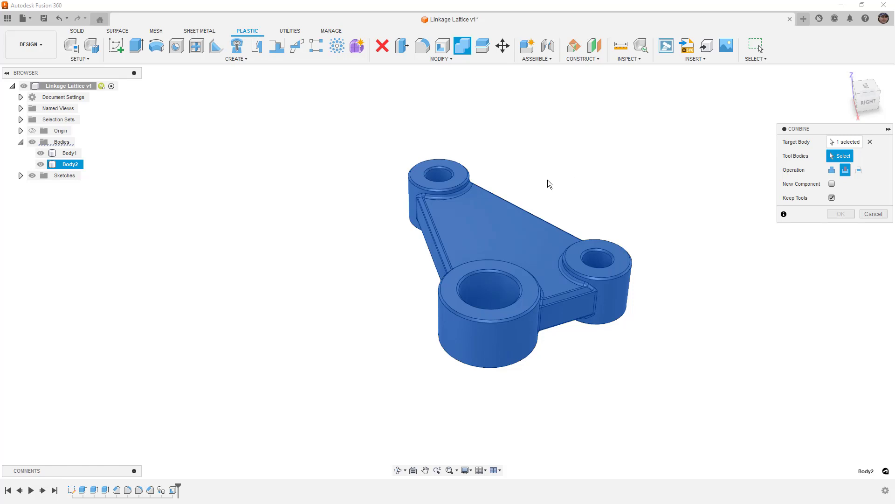
{"action": "left_click", "coordinate": [71, 154]}
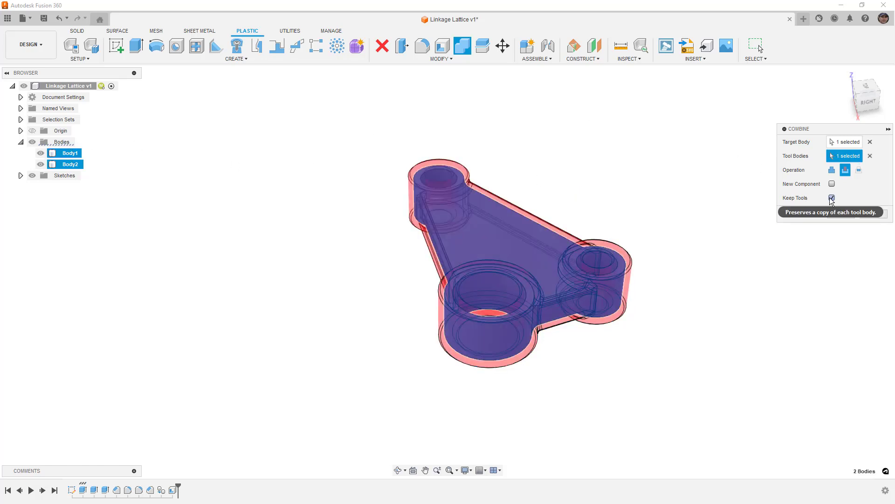
{"action": "left_click", "coordinate": [840, 213]}
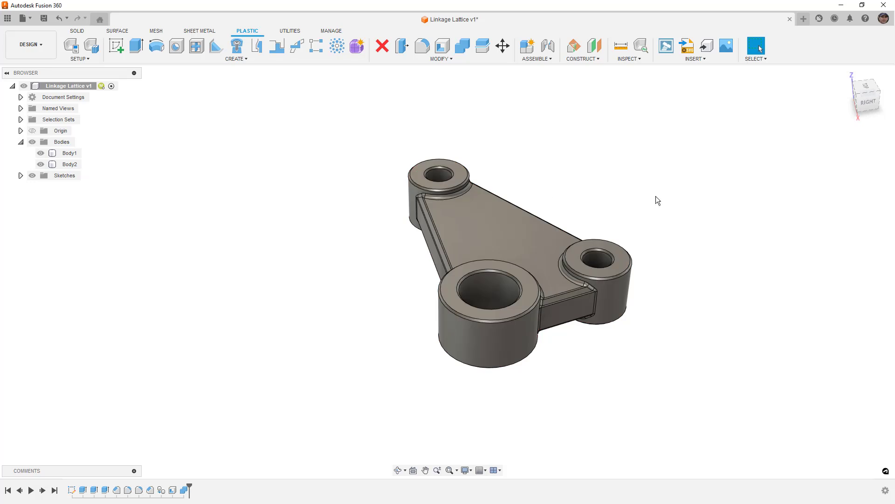
Hide the shelled body and apply a green appearance to the inner core body, Body2.
{"action": "left_click", "coordinate": [41, 154]}
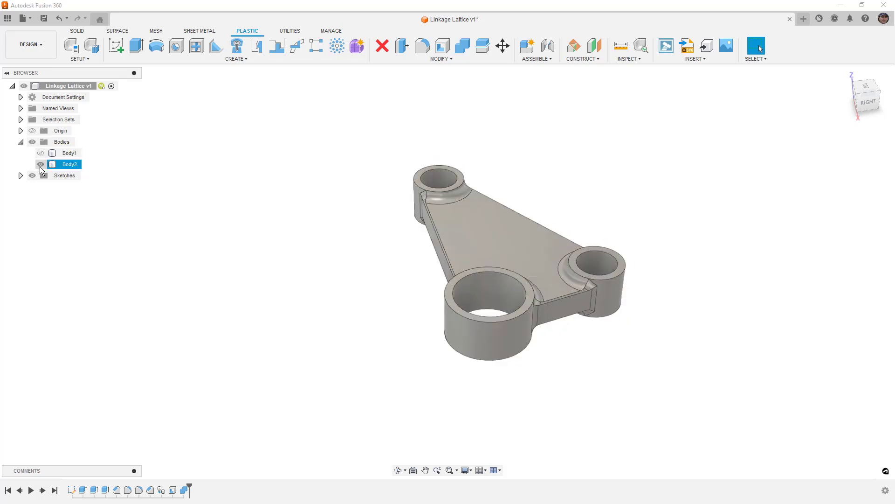
{"action": "left_click", "coordinate": [41, 165]}
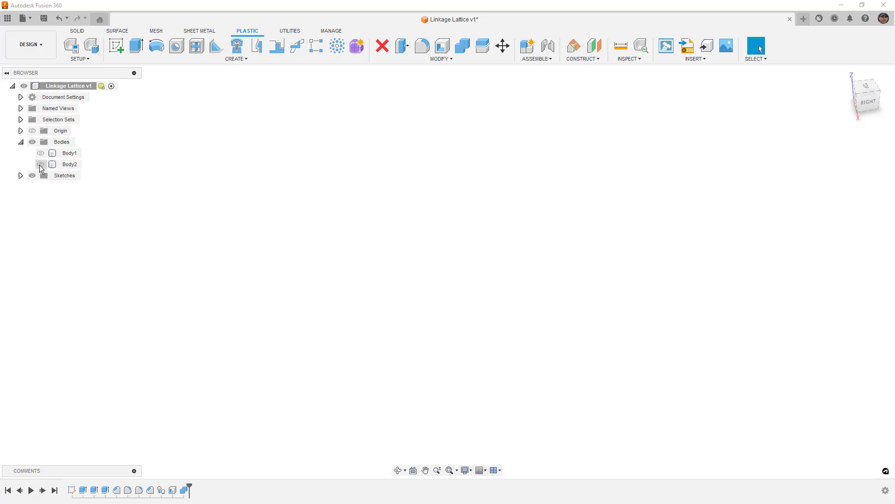
{"action": "left_click", "coordinate": [41, 164]}
{"action": "middle_click_drag", "start_coordinate": [187, 203], "coordinate": [551, 219], "text": "shift"}
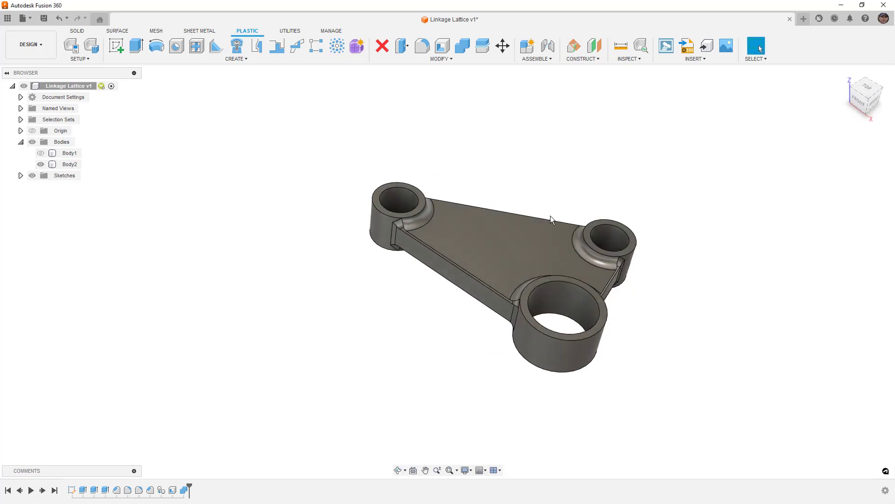
{"action": "key", "text": "a"}
{"action": "left_click_drag", "start_coordinate": [746, 353], "coordinate": [583, 280]}
{"action": "left_click", "coordinate": [873, 455]}
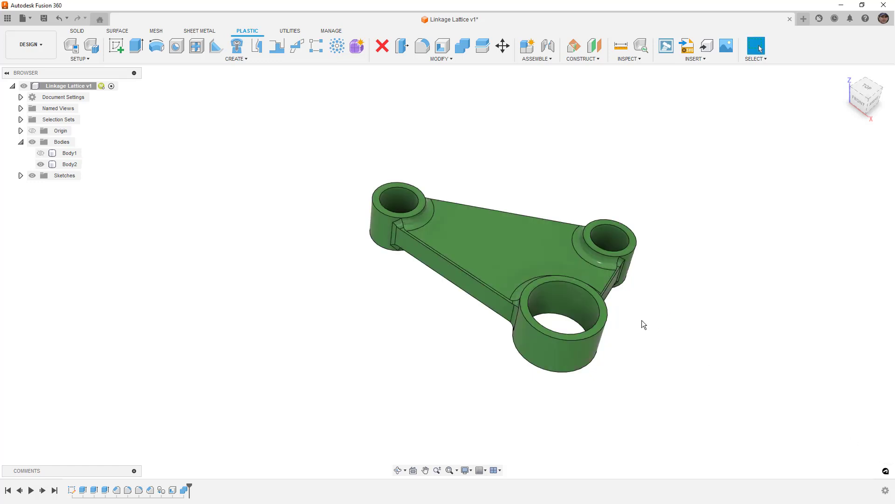
Show the shelled body and sketch an inward offset of the outline of its top triangular web face.
{"action": "left_click", "coordinate": [40, 153]}
{"action": "middle_click_drag", "start_coordinate": [228, 280], "coordinate": [249, 292], "text": "shift"}
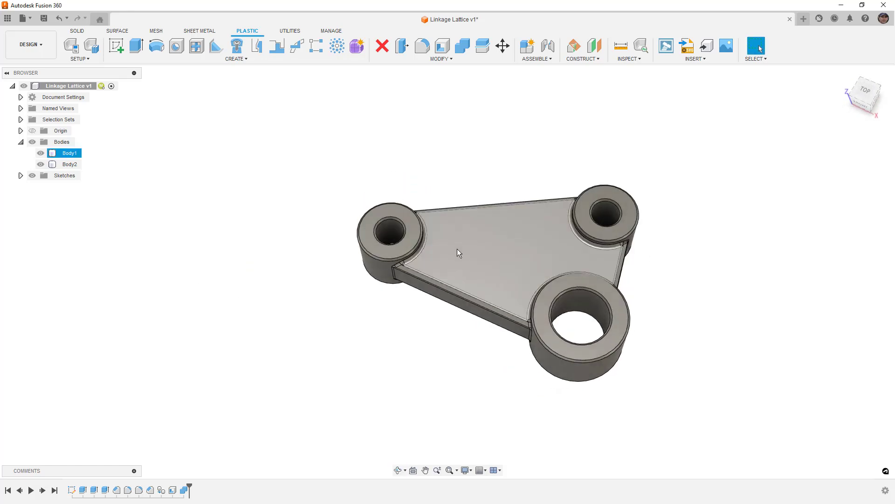
{"action": "left_click", "coordinate": [474, 231]}
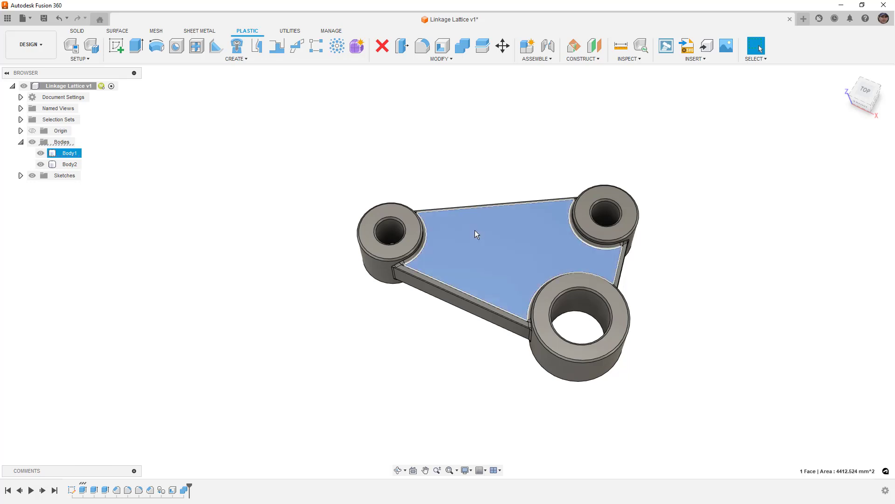
{"action": "right_click", "coordinate": [482, 236]}
{"action": "left_click", "coordinate": [485, 284]}
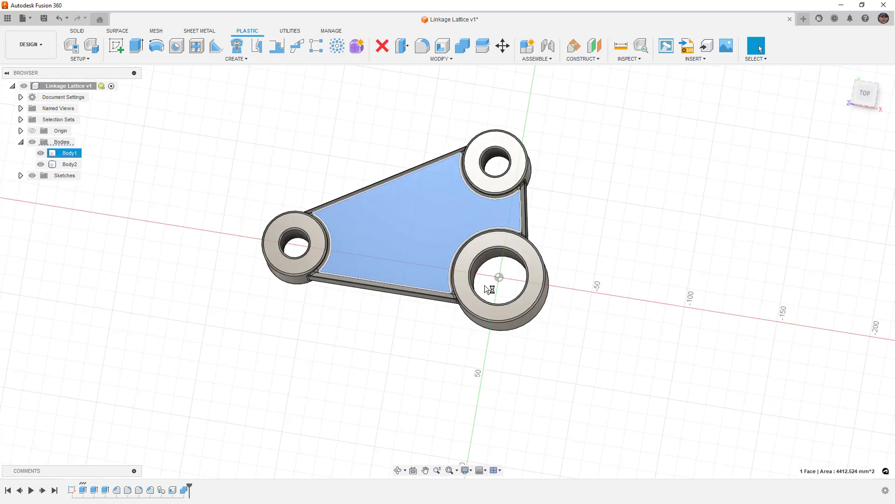
{"action": "left_click", "coordinate": [237, 46]}
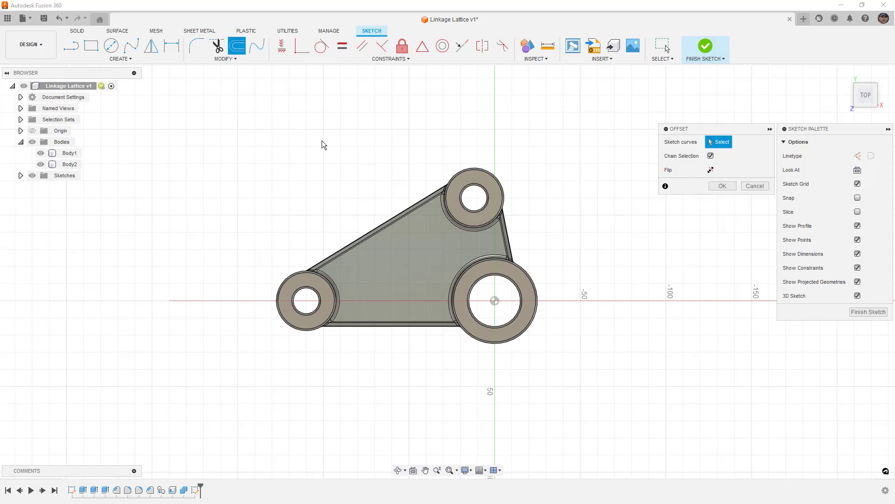
{"action": "left_click", "coordinate": [409, 218]}
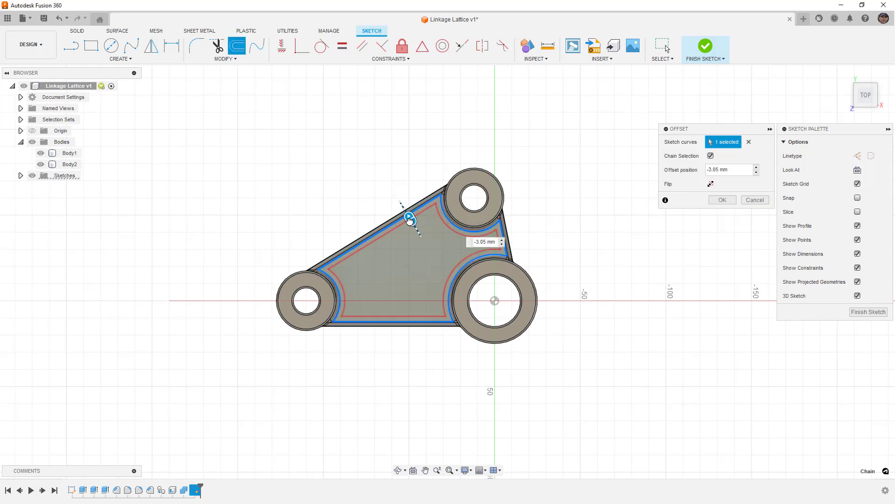
{"action": "left_click", "coordinate": [526, 269]}
{"action": "left_click", "coordinate": [715, 47]}
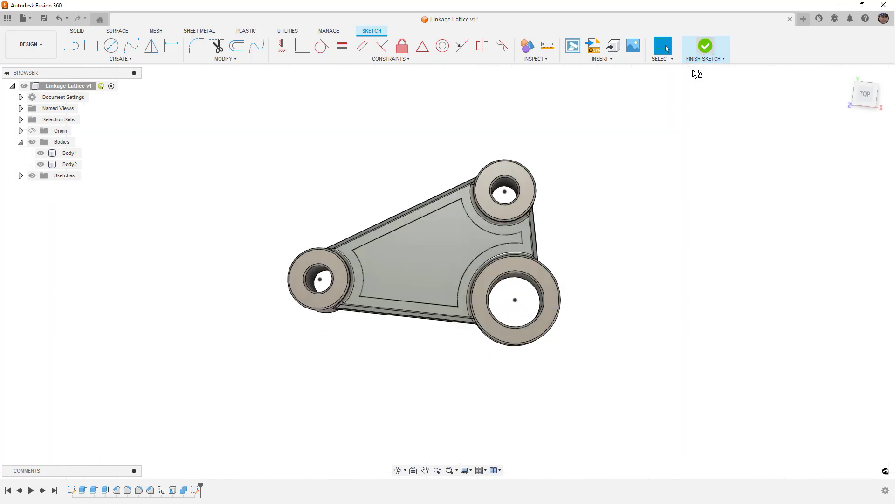
Extrude the offset profile -20 mm through the web with the shelled body hidden, joining it to the green core body.
{"action": "key", "text": "e"}
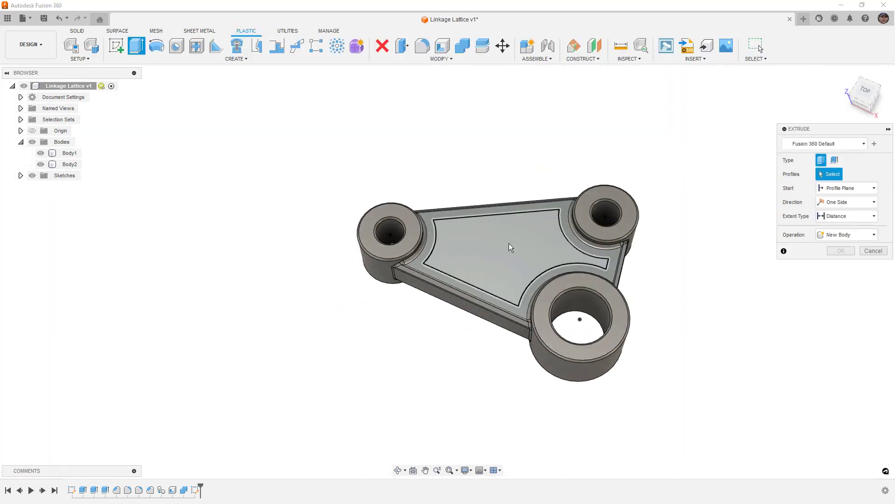
{"action": "left_click", "coordinate": [509, 243]}
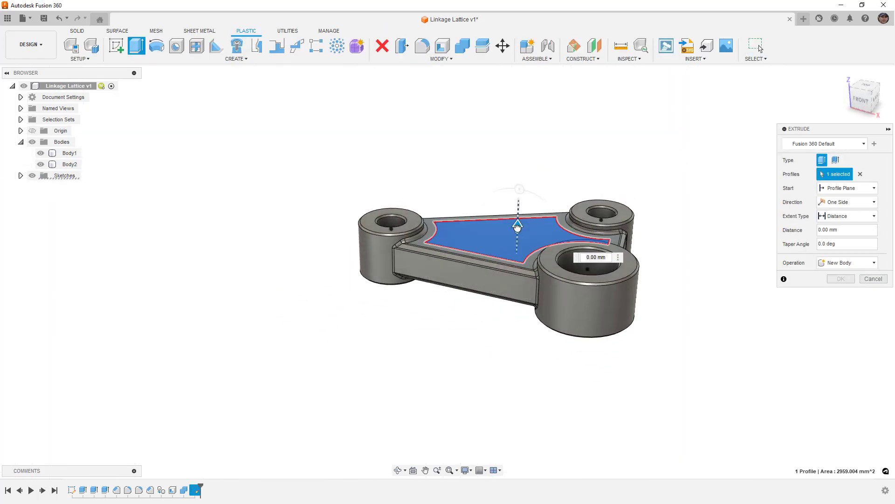
{"action": "left_click_drag", "start_coordinate": [511, 228], "coordinate": [476, 300]}
{"action": "middle_click_drag", "start_coordinate": [475, 299], "coordinate": [480, 255], "text": "shift"}
{"action": "type", "text": "-20"}
{"action": "key", "text": "Return"}
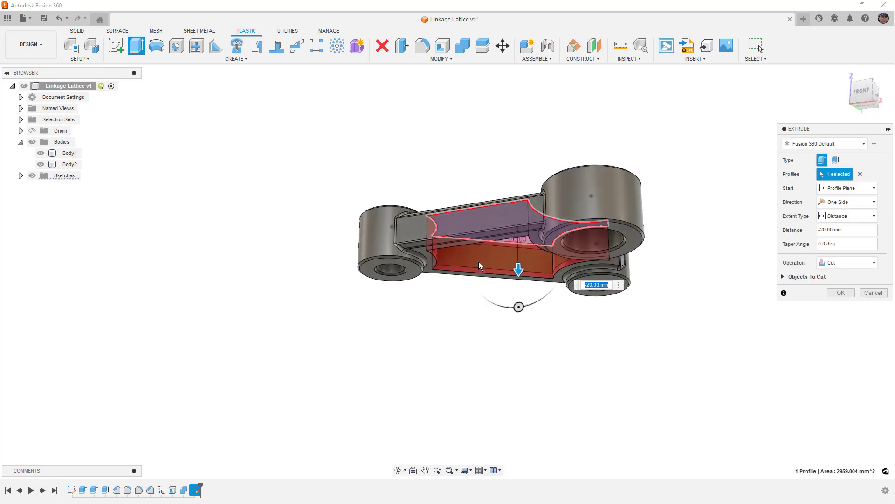
{"action": "left_click", "coordinate": [41, 153]}
{"action": "middle_click_drag", "start_coordinate": [155, 154], "coordinate": [715, 266], "text": "shift"}
{"action": "left_click", "coordinate": [875, 265]}
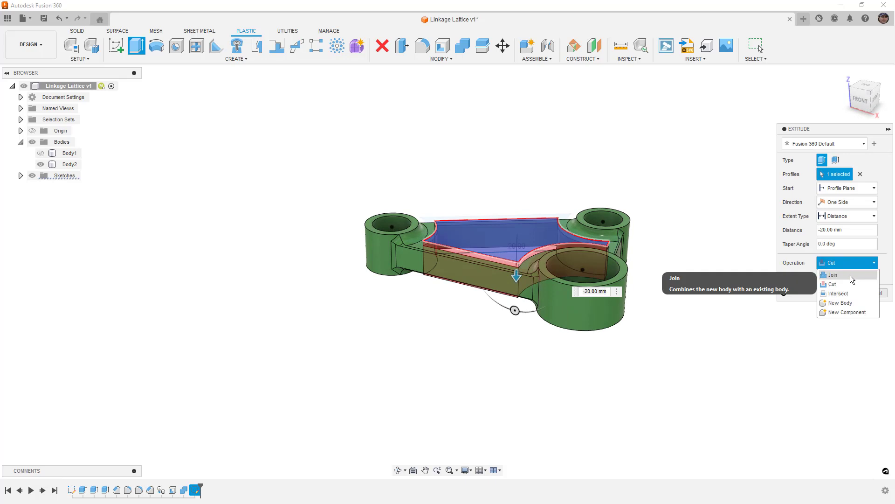
{"action": "left_click", "coordinate": [852, 276]}
{"action": "left_click", "coordinate": [841, 293]}
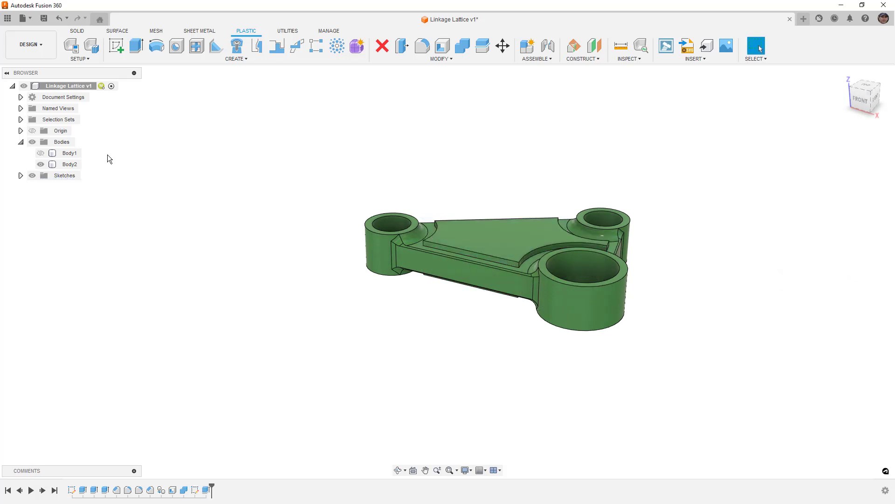
Show the shelled body and cut the green core body out of it with Combine, keeping the tool body.
{"action": "left_click", "coordinate": [41, 153]}
{"action": "left_click", "coordinate": [463, 240]}
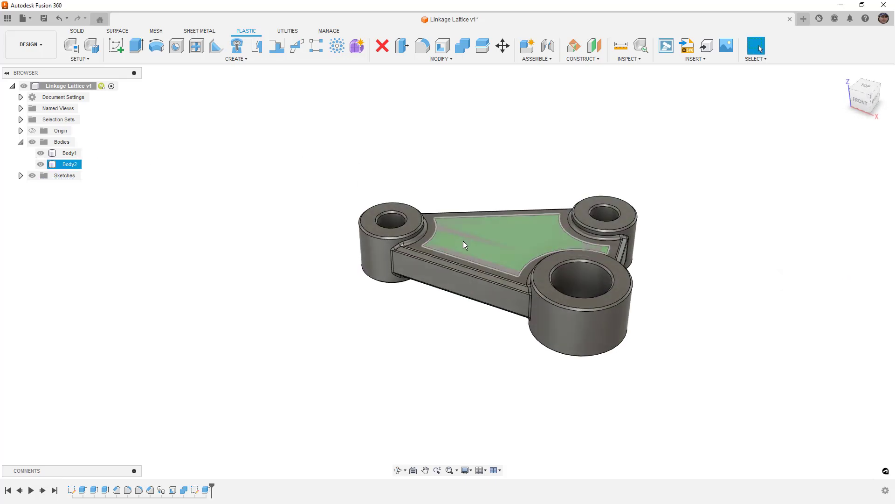
{"action": "left_click", "coordinate": [467, 125]}
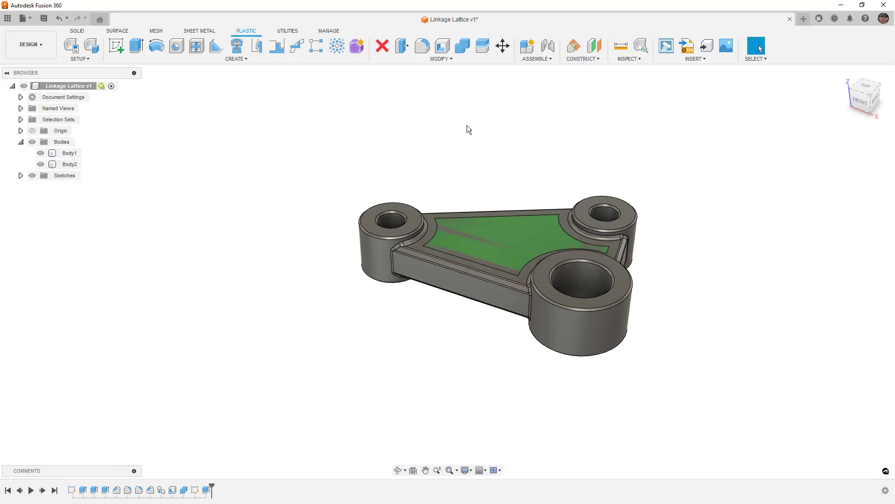
{"action": "left_click", "coordinate": [462, 46]}
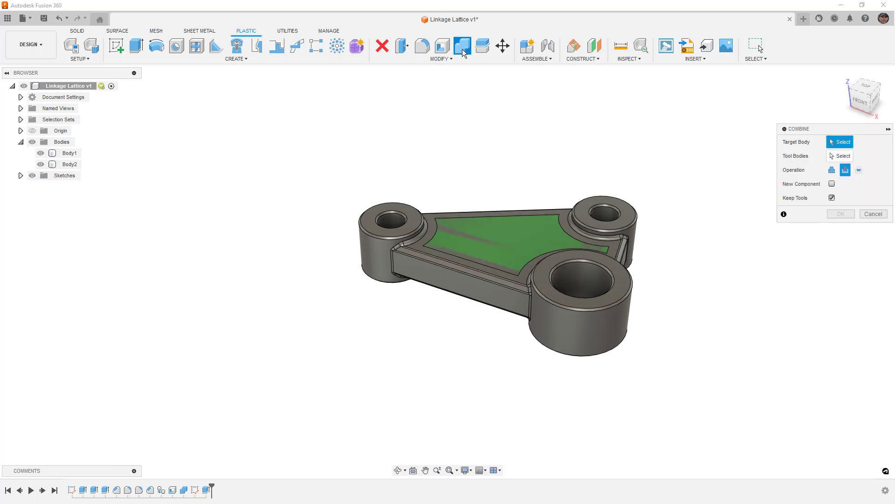
{"action": "left_click", "coordinate": [632, 211]}
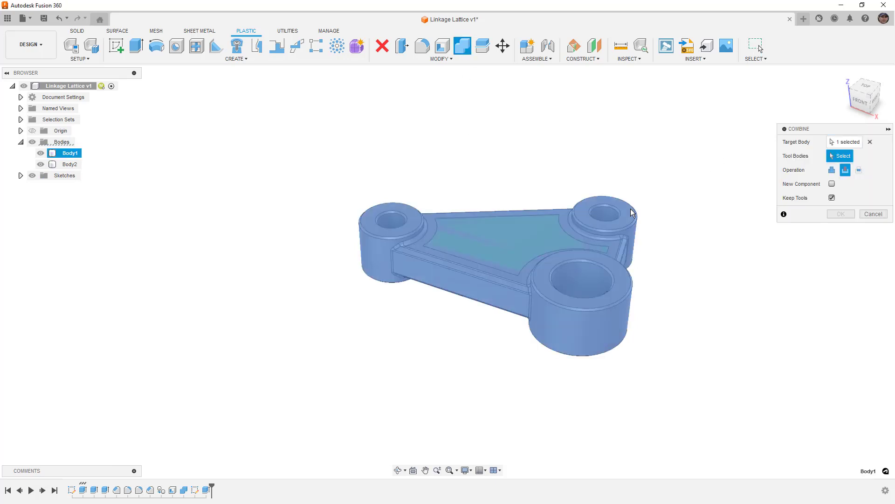
{"action": "left_click", "coordinate": [64, 166]}
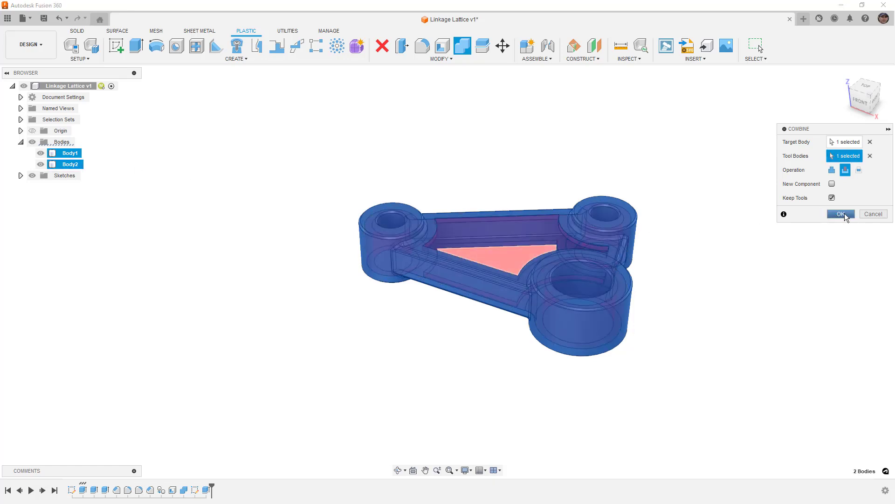
{"action": "left_click", "coordinate": [843, 215]}
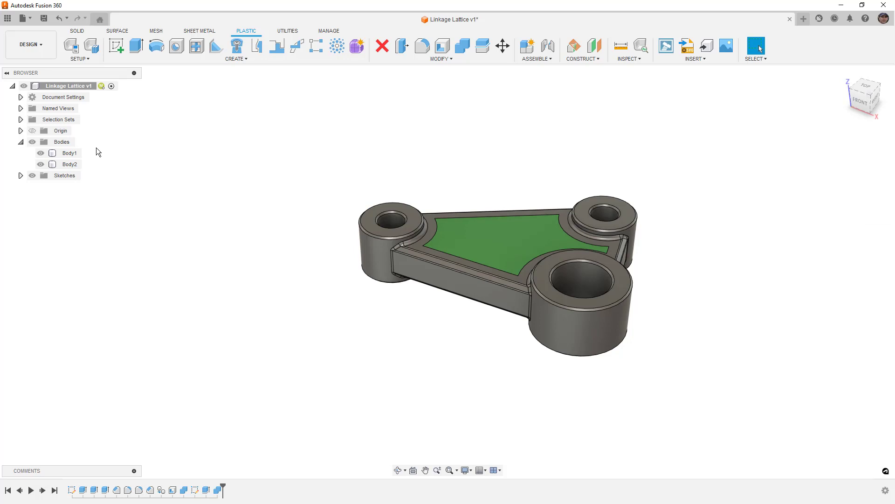
Examine the shelled body and the green core body separately by toggling their visibility, leaving both shown.
{"action": "left_click", "coordinate": [41, 165]}
{"action": "middle_click_drag", "start_coordinate": [296, 150], "coordinate": [191, 166], "text": "shift"}
{"action": "left_click", "coordinate": [40, 153]}
{"action": "left_click", "coordinate": [41, 165]}
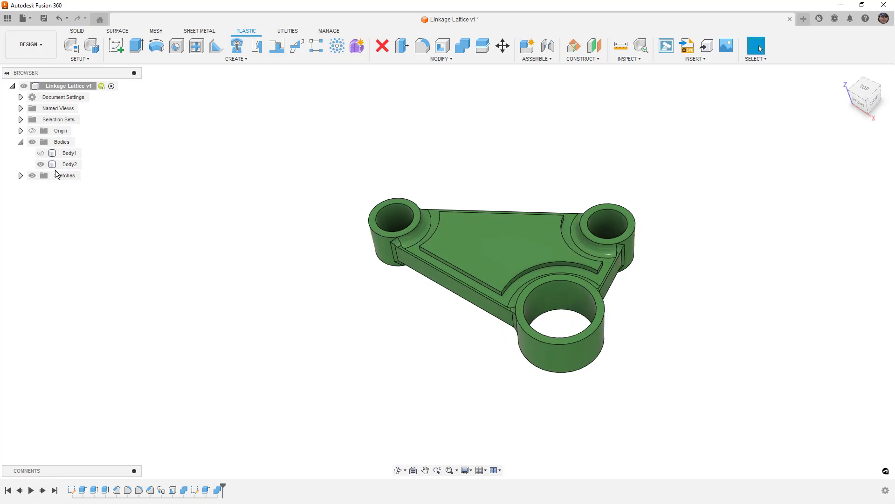
{"action": "left_click", "coordinate": [41, 153]}
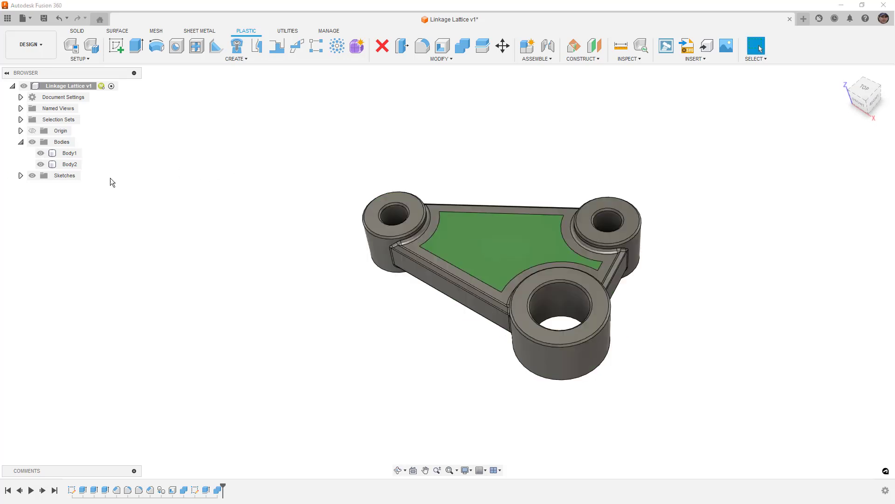
Rename the green core body Body2 as Lattice.
{"action": "double_click", "coordinate": [70, 164]}
{"action": "type", "text": "Lattice"}
{"action": "key", "text": "Return"}
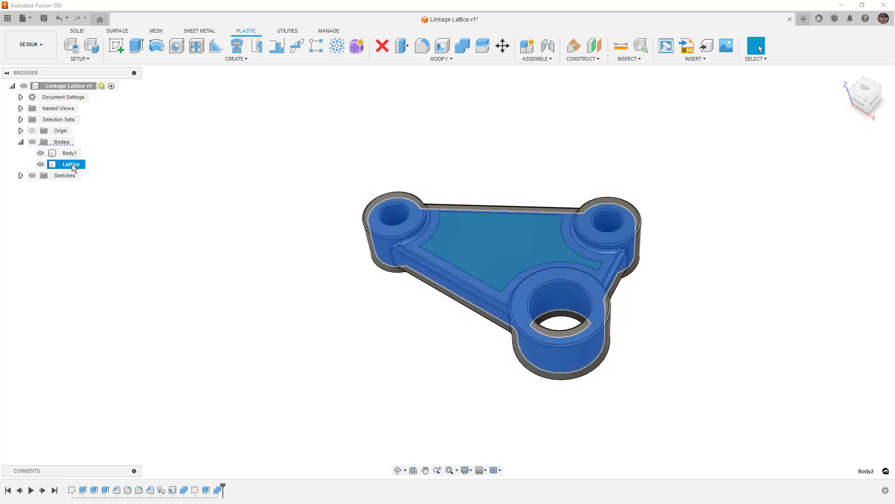
{"action": "left_click", "coordinate": [70, 154]}
{"action": "left_click", "coordinate": [122, 154]}
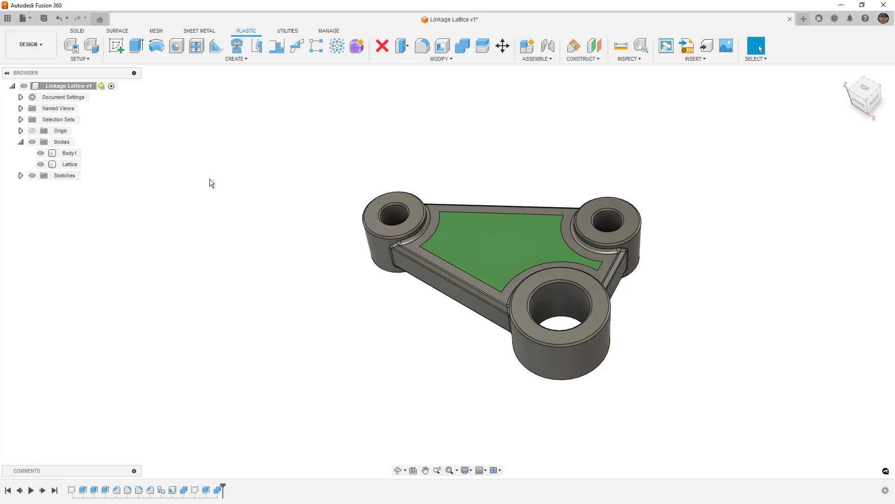
Apply a volumetric lattice with uniform Gyroid cells to the Lattice body.
{"action": "left_click", "coordinate": [441, 58]}
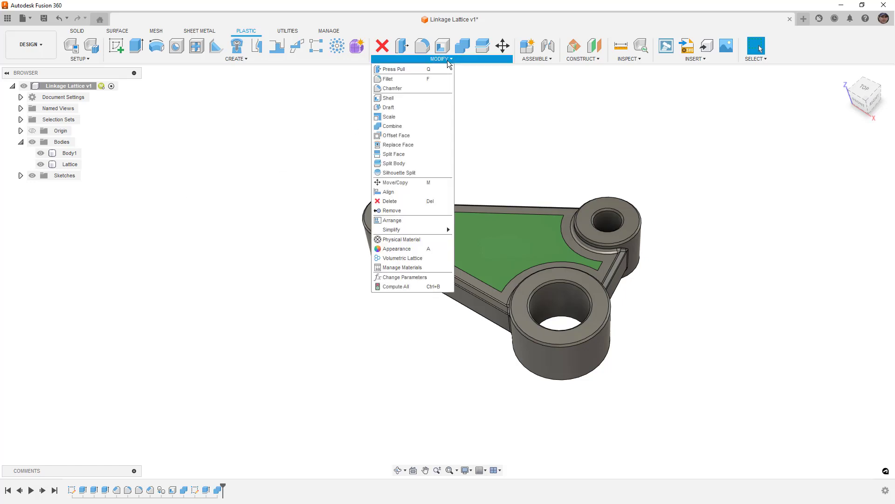
{"action": "left_click", "coordinate": [424, 255]}
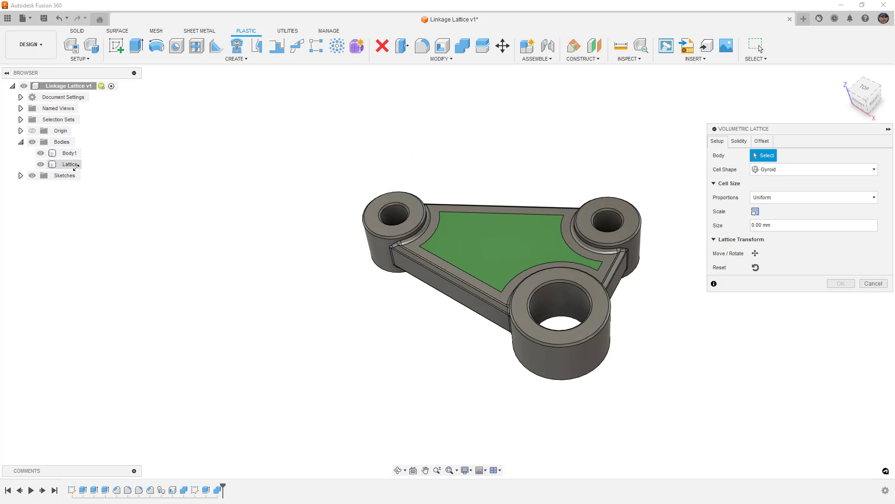
{"action": "left_click", "coordinate": [69, 164]}
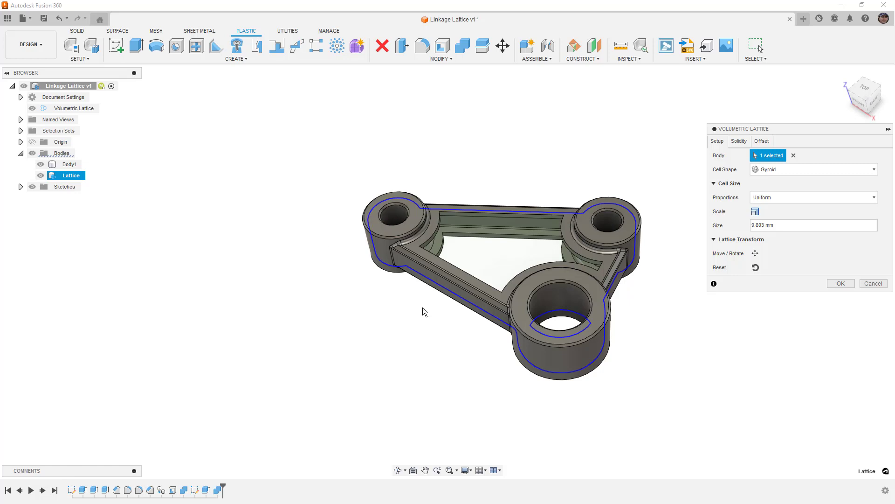
{"action": "left_click", "coordinate": [847, 285]}
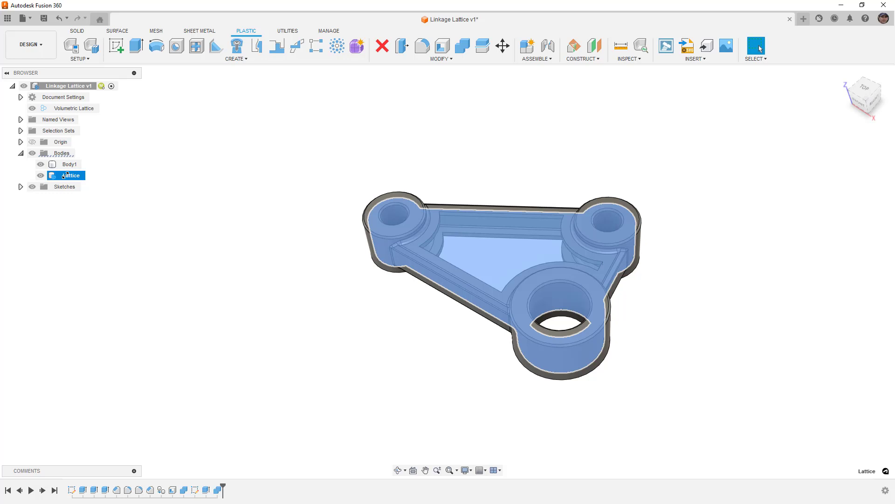
{"action": "right_click", "coordinate": [65, 176]}
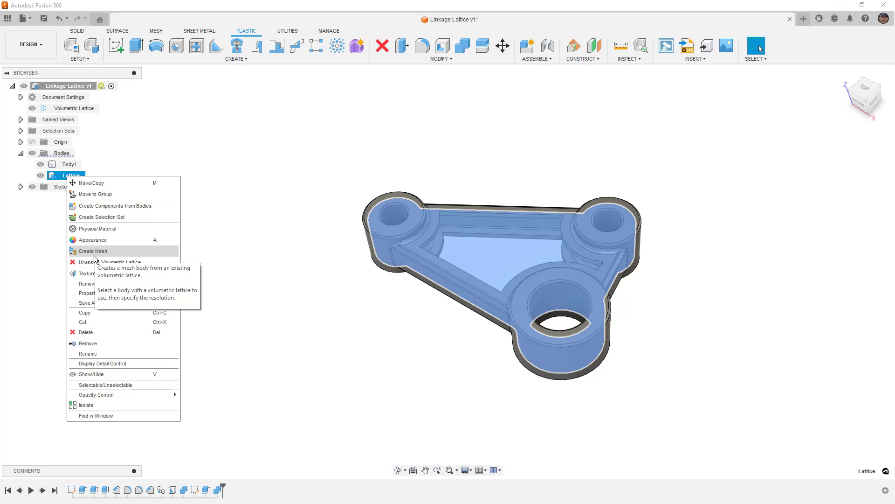
{"action": "left_click", "coordinate": [139, 284]}
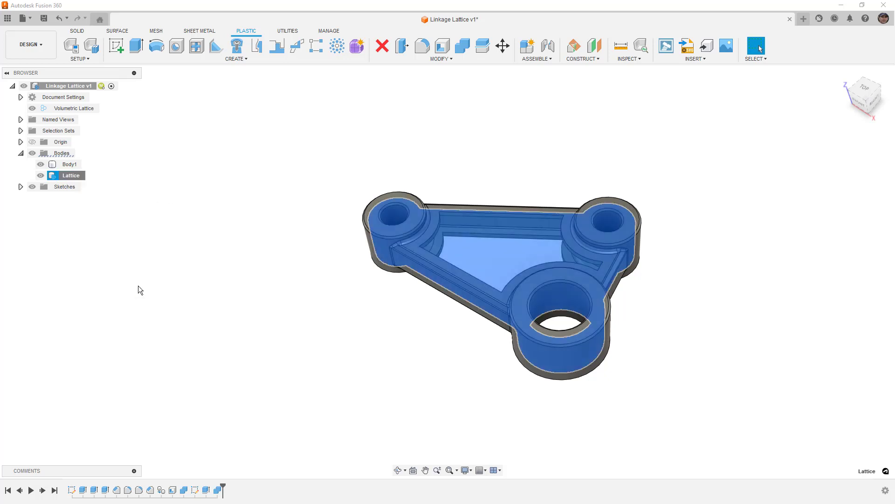
{"action": "left_click", "coordinate": [178, 279]}
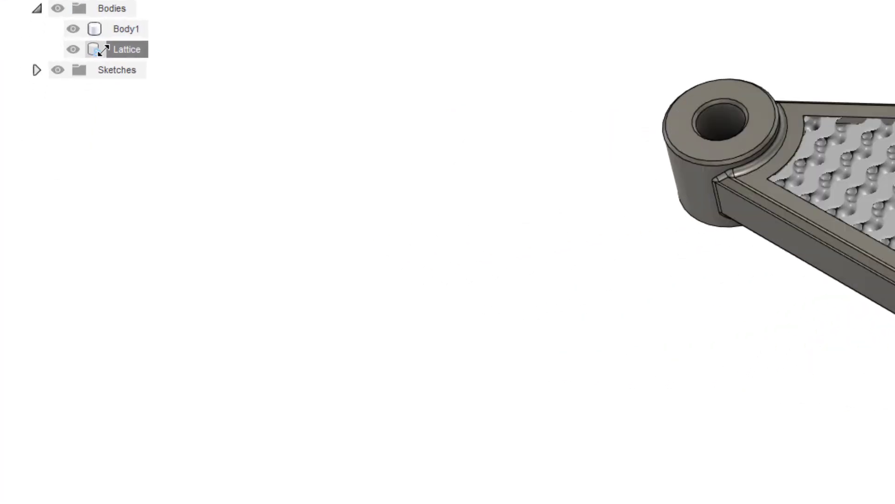
{"action": "right_click", "coordinate": [104, 49]}
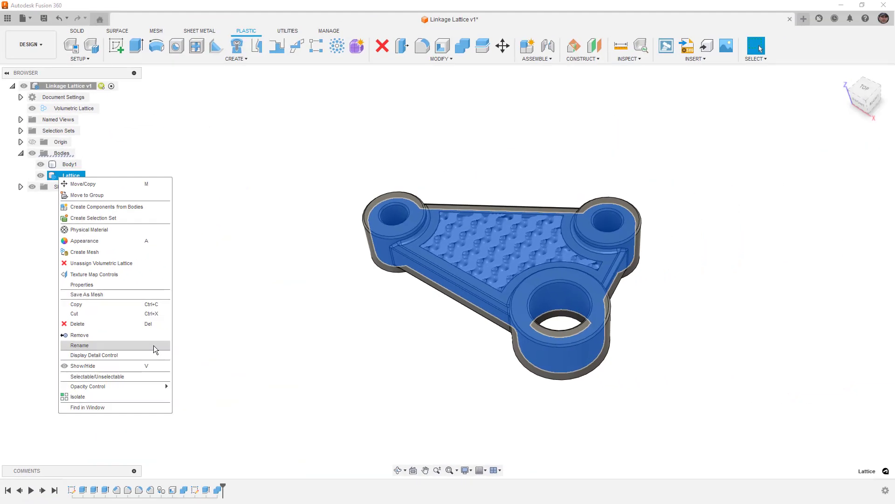
{"action": "left_click", "coordinate": [214, 268]}
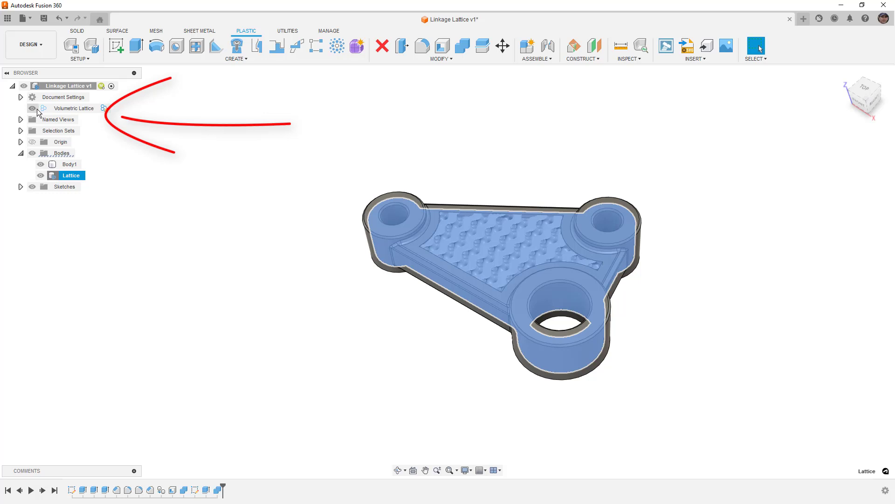
Edit the volumetric lattice to use a cell size of 10 mm and a uniform solidity of 0.11.
{"action": "left_click", "coordinate": [105, 109]}
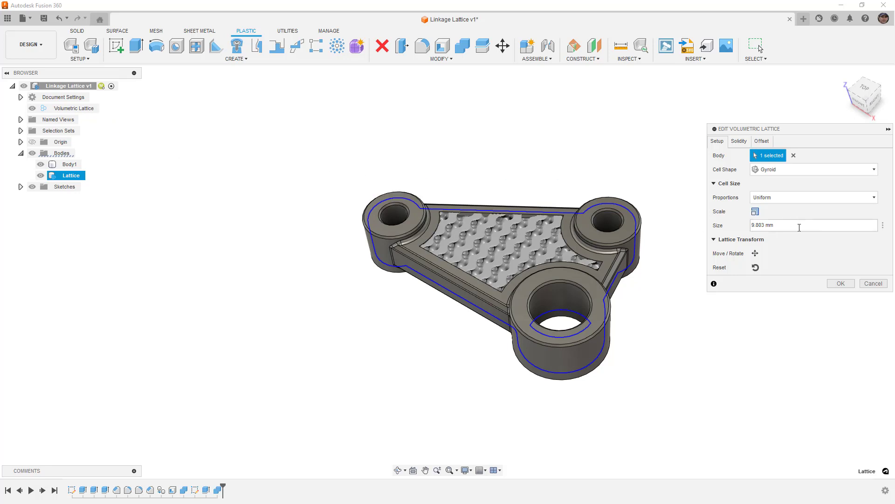
{"action": "left_click_drag", "start_coordinate": [799, 228], "coordinate": [746, 227]}
{"action": "type", "text": "1"}
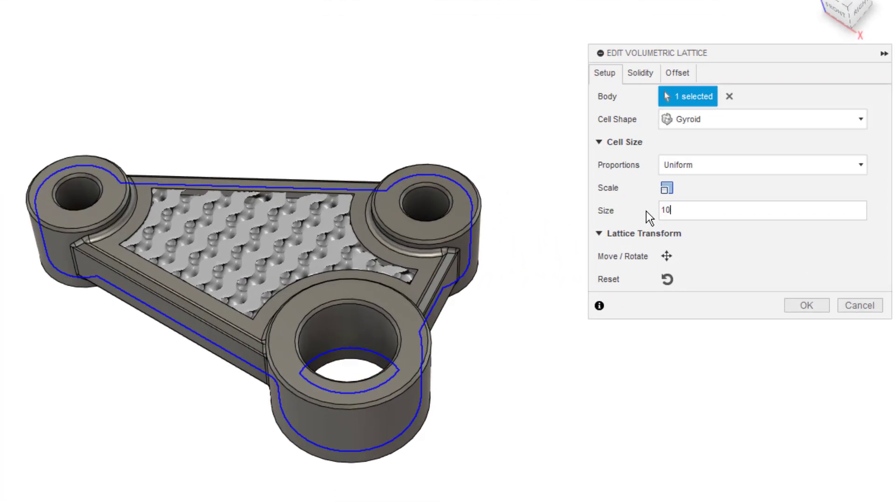
{"action": "type", "text": "0"}
{"action": "left_click", "coordinate": [637, 72]}
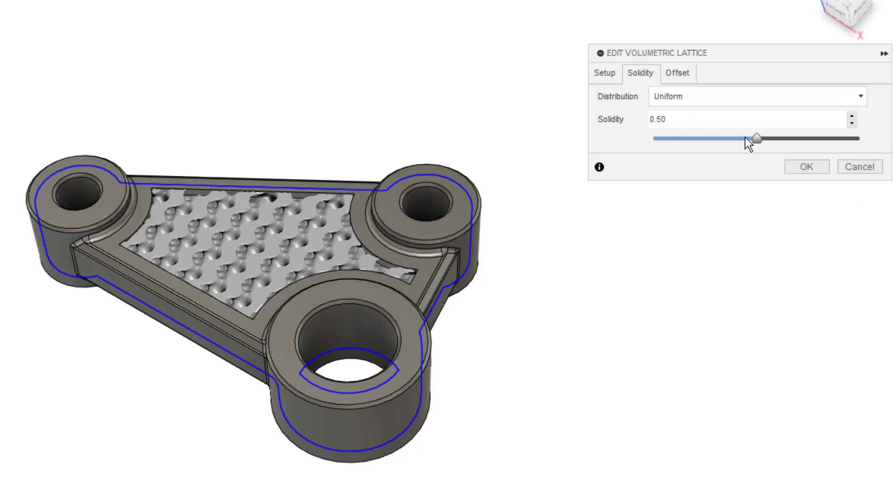
{"action": "left_click_drag", "start_coordinate": [757, 139], "coordinate": [677, 139]}
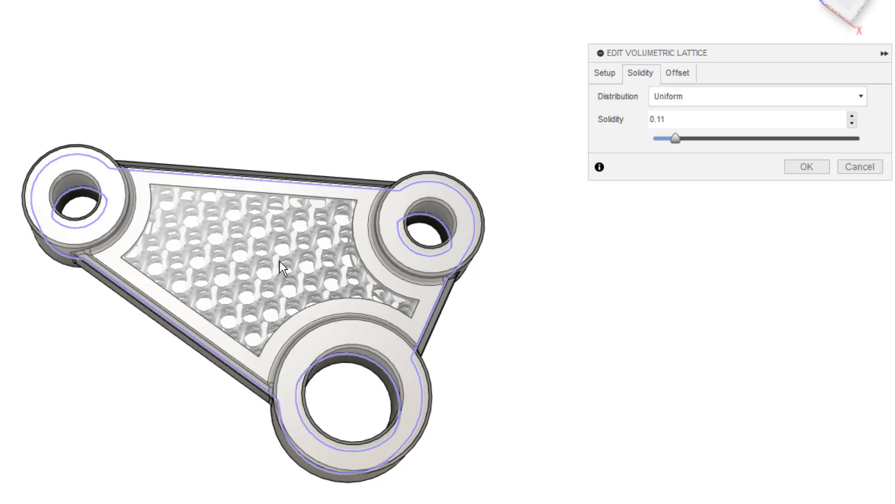
Hide the outer shell Body1 and examine the exposed lattice core from several angles.
{"action": "scroll", "coordinate": [343, 234], "scroll_direction": "up", "scroll_amount": 10}
{"action": "left_click", "coordinate": [677, 74]}
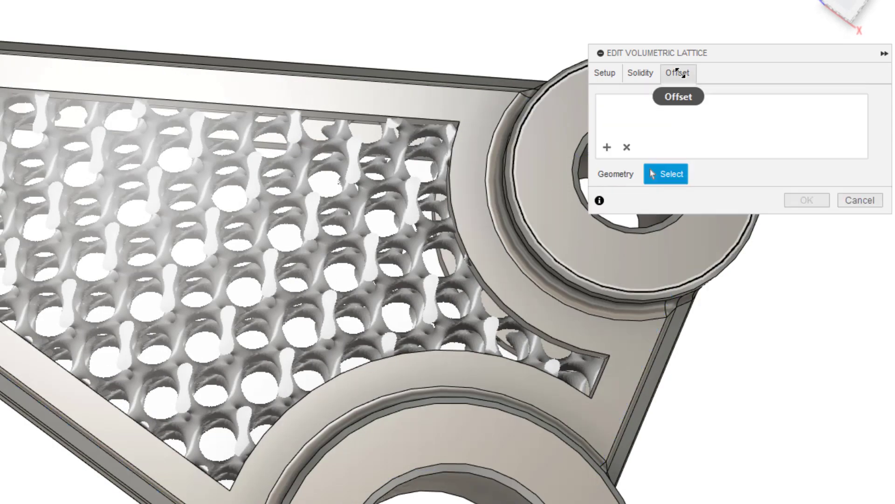
{"action": "left_click", "coordinate": [647, 72]}
{"action": "mouse_move", "coordinate": [406, 118]}
{"action": "middle_mouse_down", "text": "shift"}
{"action": "mouse_move", "coordinate": [399, 121]}
{"action": "mouse_move", "coordinate": [406, 100]}
{"action": "middle_mouse_up", "text": "shift"}
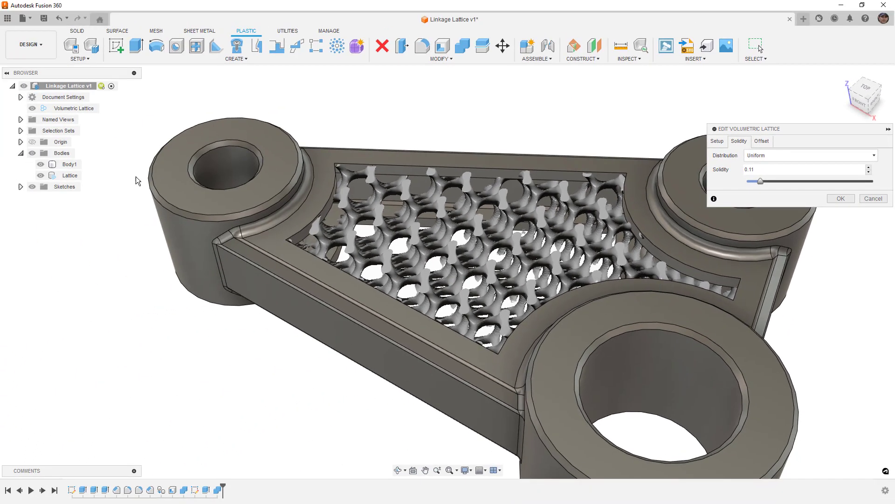
{"action": "left_click", "coordinate": [41, 164]}
{"action": "middle_click_drag", "start_coordinate": [548, 136], "coordinate": [388, 145], "text": "shift"}
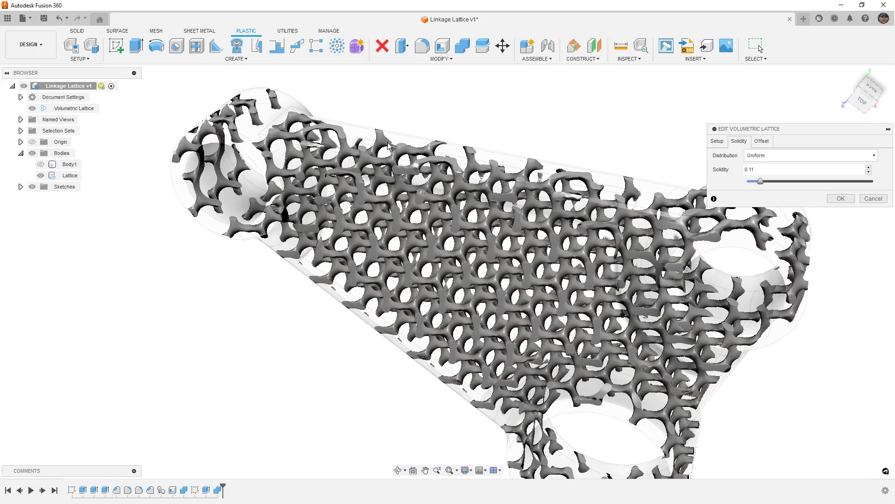
{"action": "middle_click_drag", "start_coordinate": [271, 115], "coordinate": [291, 113], "text": "shift"}
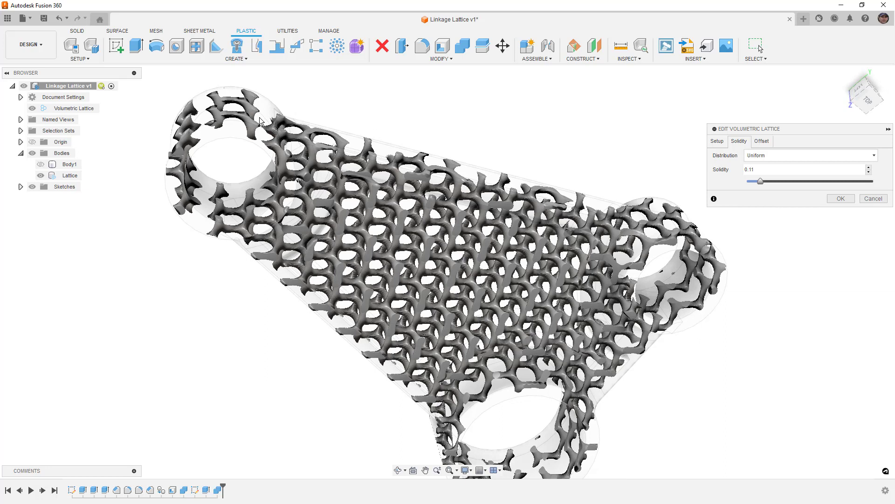
Add a solid lattice offset 5 mm thick to the cylindrical faces around the three bores and accept the lattice edits.
{"action": "left_click", "coordinate": [762, 141]}
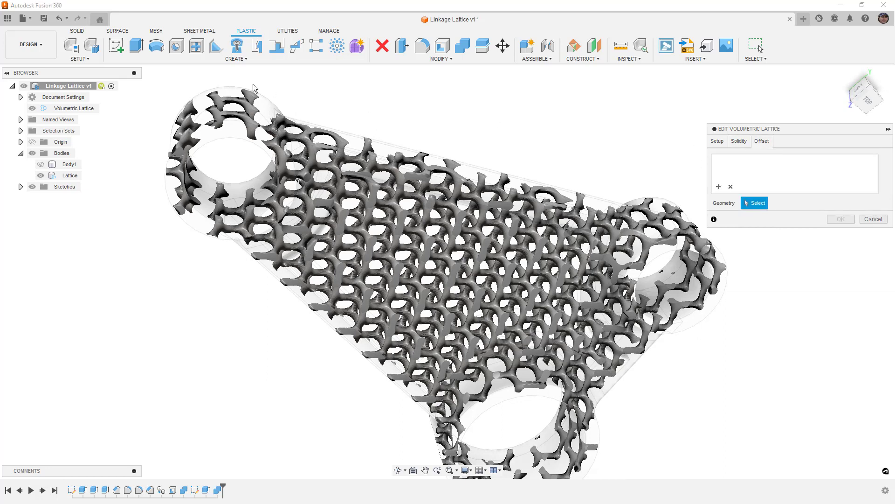
{"action": "left_click", "coordinate": [244, 104]}
{"action": "mouse_move", "coordinate": [228, 108]}
{"action": "middle_mouse_down", "text": "shift"}
{"action": "mouse_move", "coordinate": [327, 122]}
{"action": "mouse_move", "coordinate": [350, 146]}
{"action": "mouse_move", "coordinate": [263, 204]}
{"action": "mouse_move", "coordinate": [562, 369]}
{"action": "middle_mouse_up", "text": "shift"}
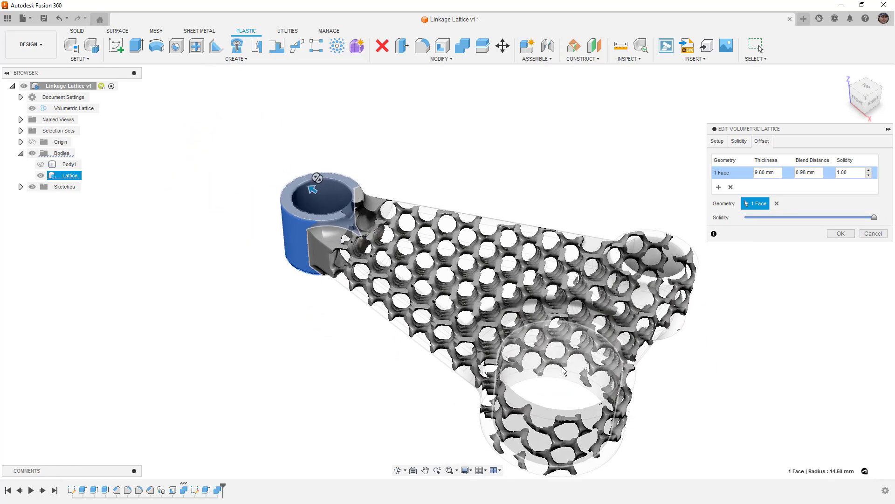
{"action": "left_click", "coordinate": [562, 369]}
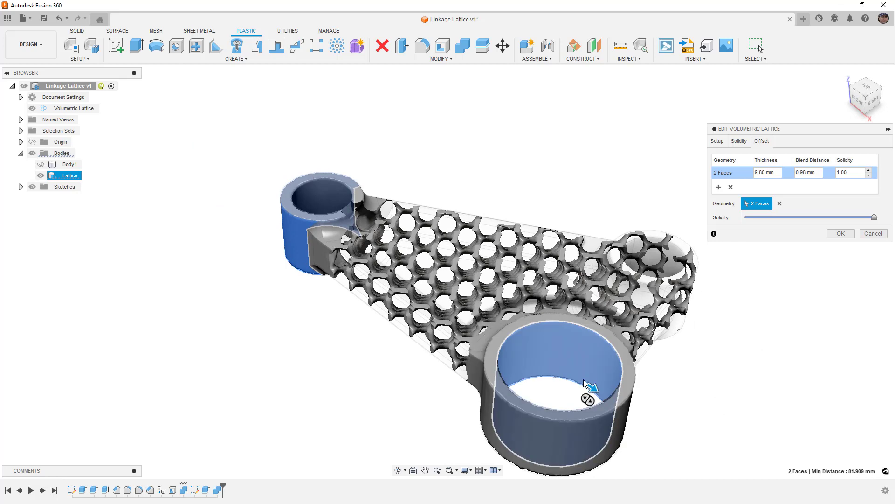
{"action": "left_click", "coordinate": [662, 269]}
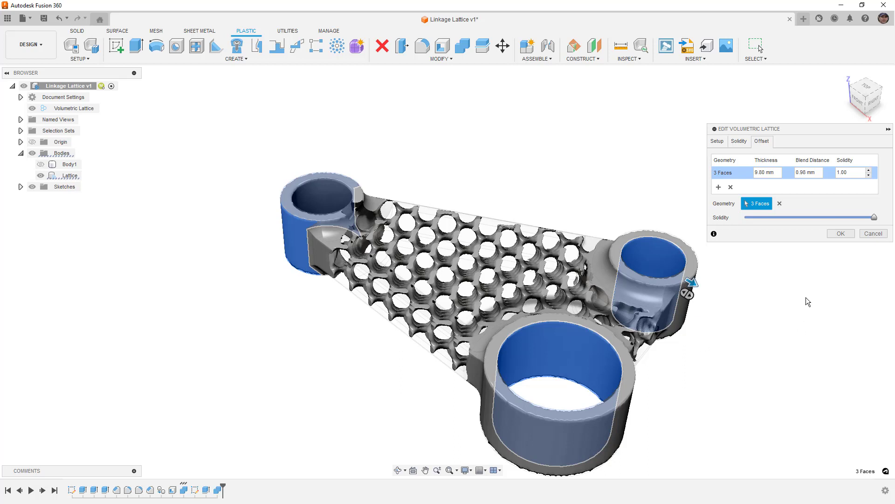
{"action": "left_click", "coordinate": [767, 172]}
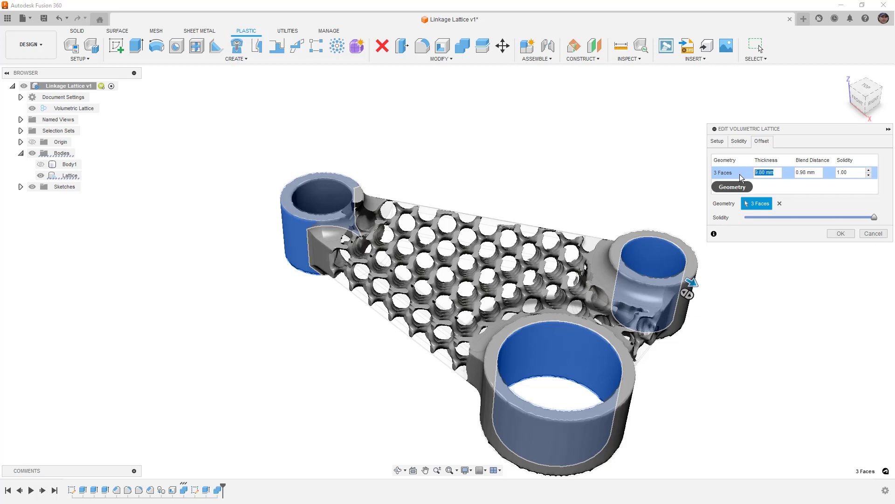
{"action": "type", "text": "5"}
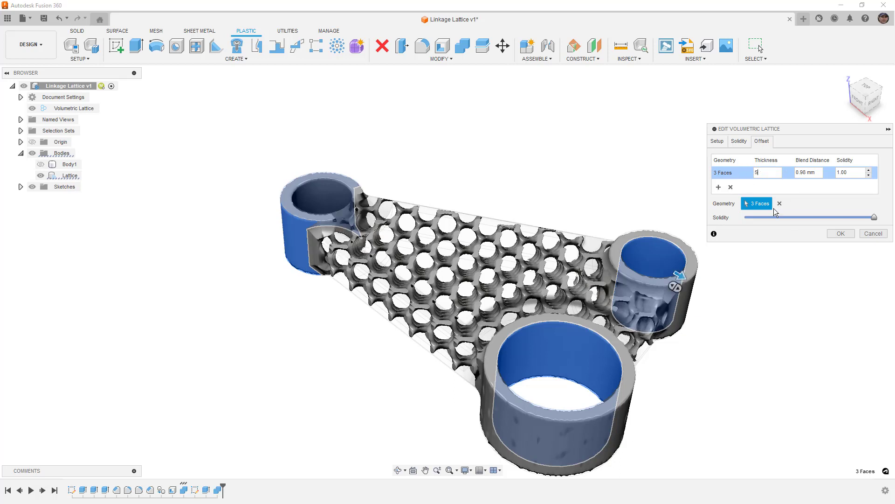
{"action": "left_click", "coordinate": [853, 235]}
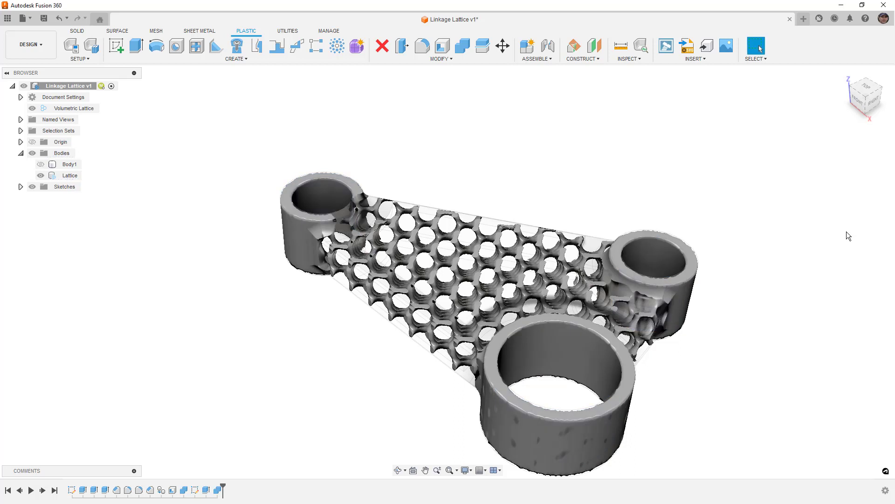
Show Body1 again and examine how the lattice fills the pocket inside the shell.
{"action": "left_click", "coordinate": [606, 270]}
{"action": "middle_click_drag", "start_coordinate": [606, 270], "coordinate": [523, 280], "text": "shift"}
{"action": "key", "text": "Escape"}
{"action": "left_click", "coordinate": [40, 165]}
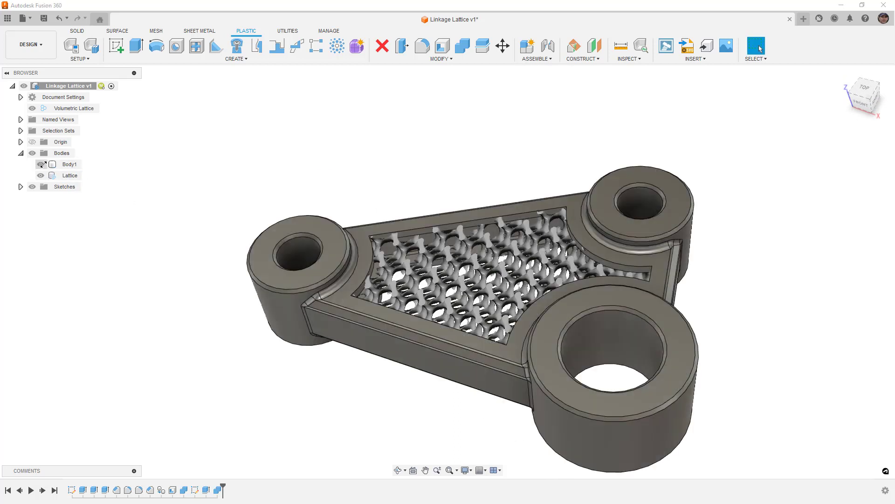
{"action": "left_click", "coordinate": [395, 306]}
{"action": "middle_click_drag", "start_coordinate": [395, 306], "coordinate": [497, 124], "text": "shift"}
{"action": "left_click", "coordinate": [497, 124]}
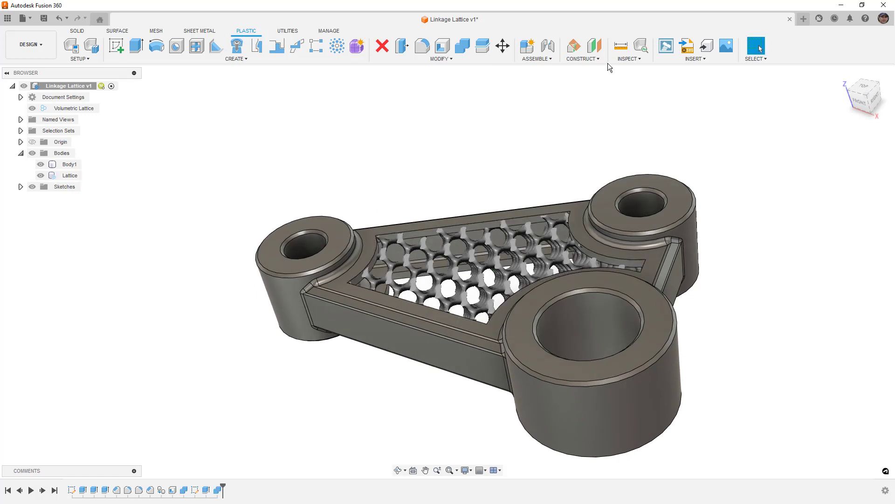
Inspect the linkage interior with a section analysis on the YZ plane at -20 mm, then discard the section.
{"action": "left_click", "coordinate": [622, 62]}
{"action": "left_click", "coordinate": [646, 152]}
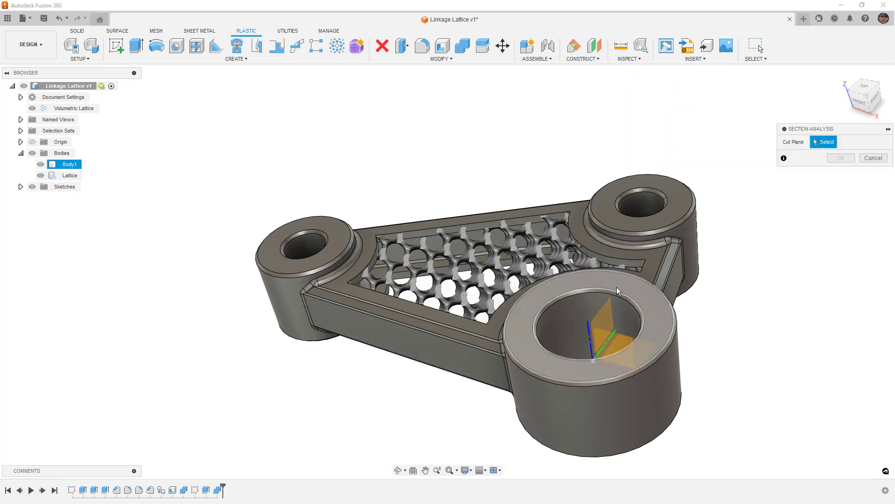
{"action": "left_click", "coordinate": [612, 334]}
{"action": "middle_click_drag", "start_coordinate": [620, 360], "coordinate": [510, 344], "text": "shift"}
{"action": "left_click_drag", "start_coordinate": [511, 343], "coordinate": [475, 348]}
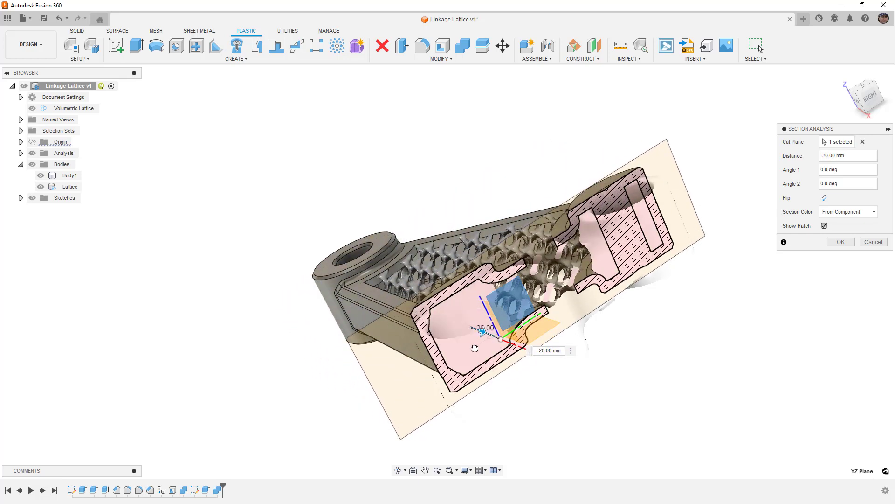
{"action": "middle_click_drag", "start_coordinate": [660, 320], "coordinate": [698, 343], "text": "shift"}
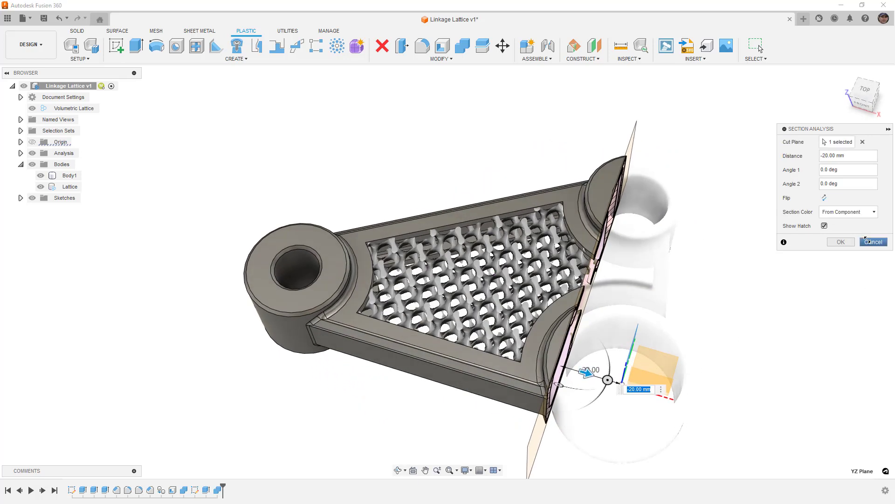
{"action": "left_click", "coordinate": [867, 240]}
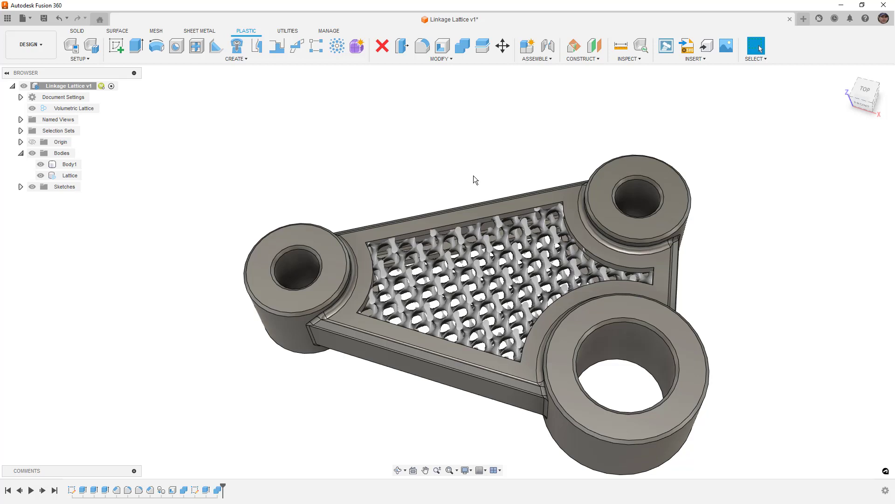
Hide Body1 and look over the lattice core and its solid rings around the bores.
{"action": "left_click", "coordinate": [466, 254]}
{"action": "left_click", "coordinate": [40, 164]}
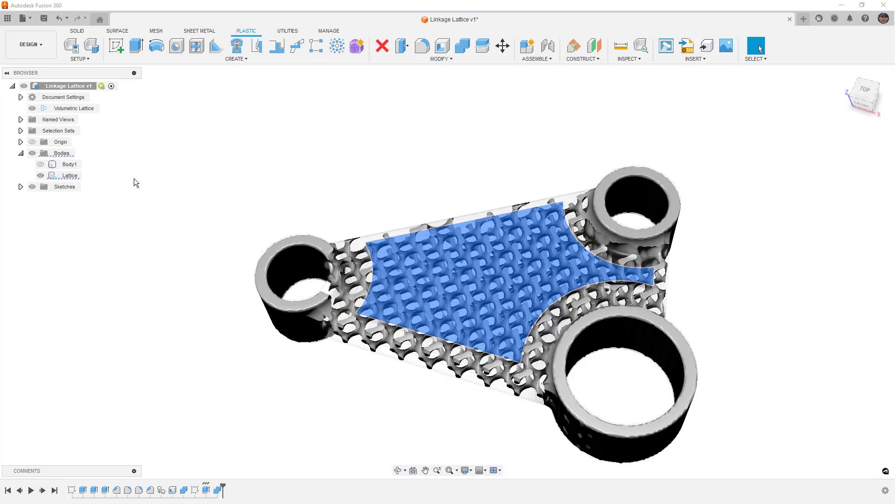
{"action": "left_click", "coordinate": [70, 176]}
{"action": "middle_click_drag", "start_coordinate": [303, 280], "coordinate": [469, 263], "text": "shift"}
{"action": "left_click", "coordinate": [394, 285]}
{"action": "left_click", "coordinate": [469, 265]}
{"action": "mouse_move", "coordinate": [526, 304]}
{"action": "middle_mouse_down", "text": "shift"}
{"action": "mouse_move", "coordinate": [517, 280]}
{"action": "mouse_move", "coordinate": [516, 304]}
{"action": "middle_mouse_up", "text": "shift"}
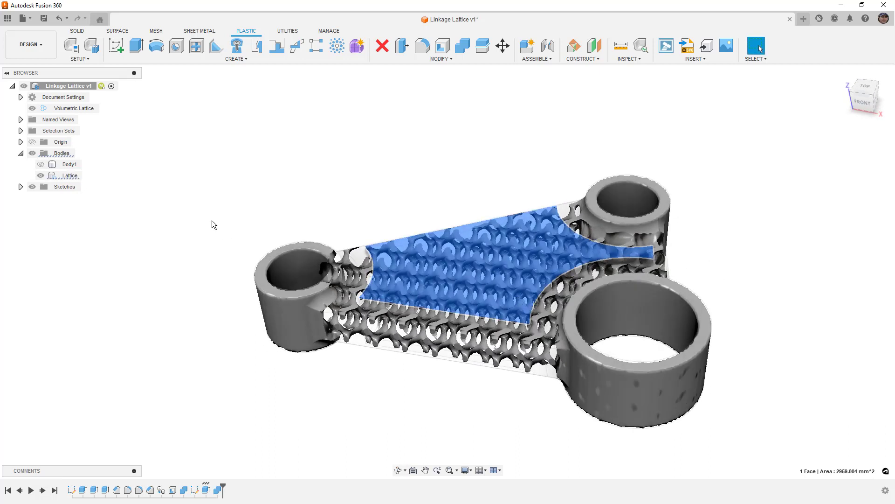
Create a mesh from the Lattice body with Medium refinement and a 0.545 mm element size.
{"action": "left_click", "coordinate": [54, 176]}
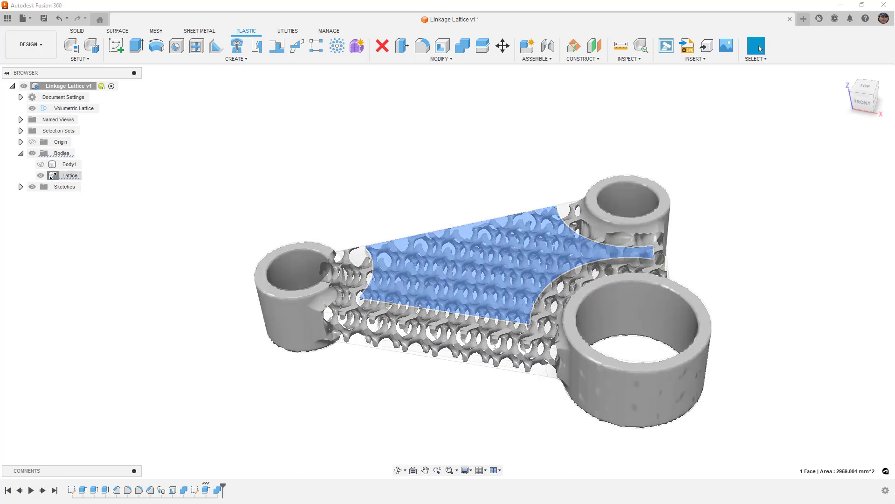
{"action": "right_click", "coordinate": [54, 176]}
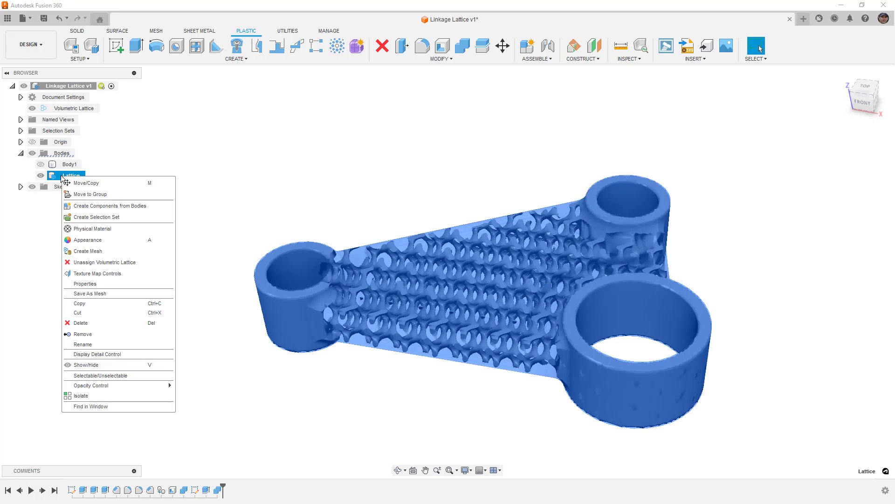
{"action": "left_click", "coordinate": [108, 248]}
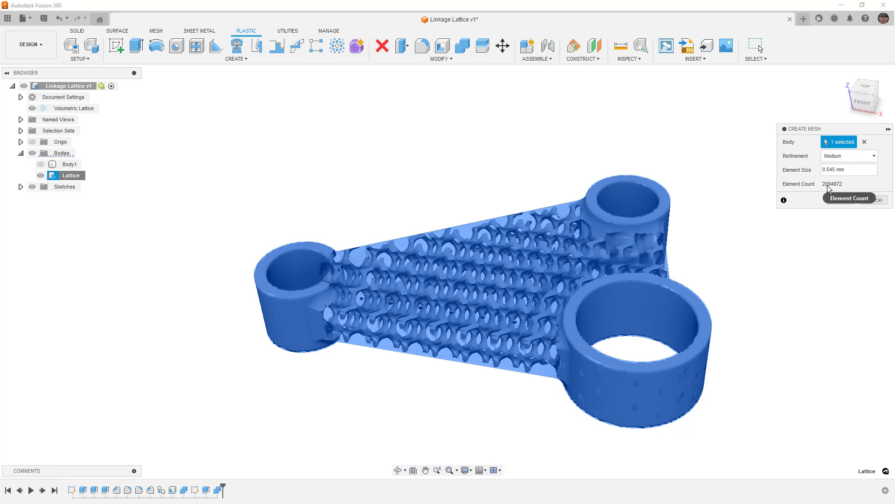
{"action": "mouse_move", "coordinate": [828, 188]}
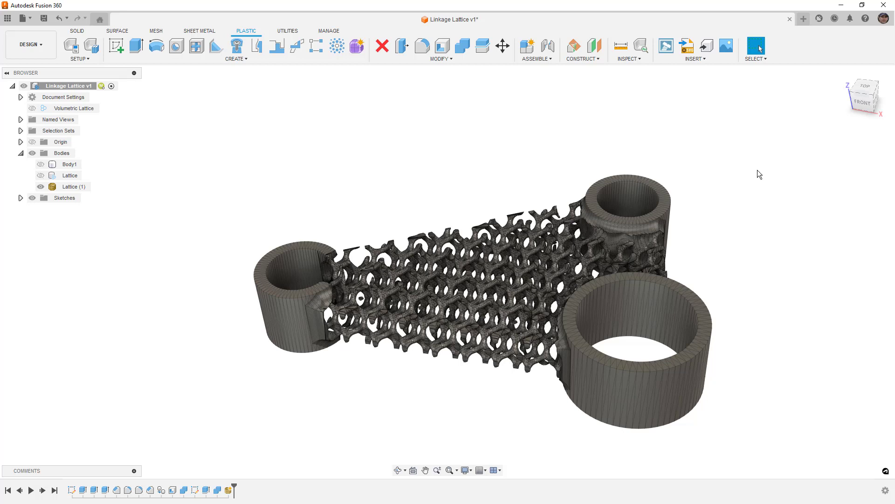
Compare the original Lattice body with its new mesh by showing the original briefly and hiding it again.
{"action": "left_click", "coordinate": [41, 176]}
{"action": "left_click", "coordinate": [424, 247]}
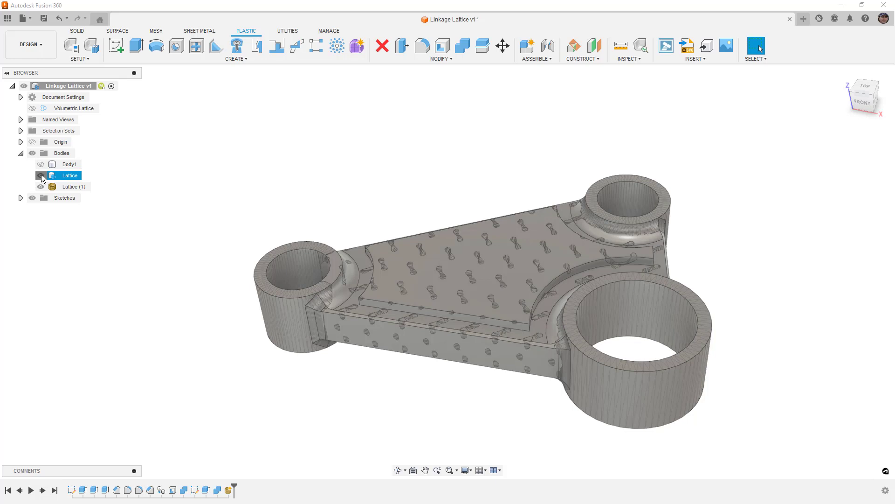
{"action": "left_click", "coordinate": [41, 176]}
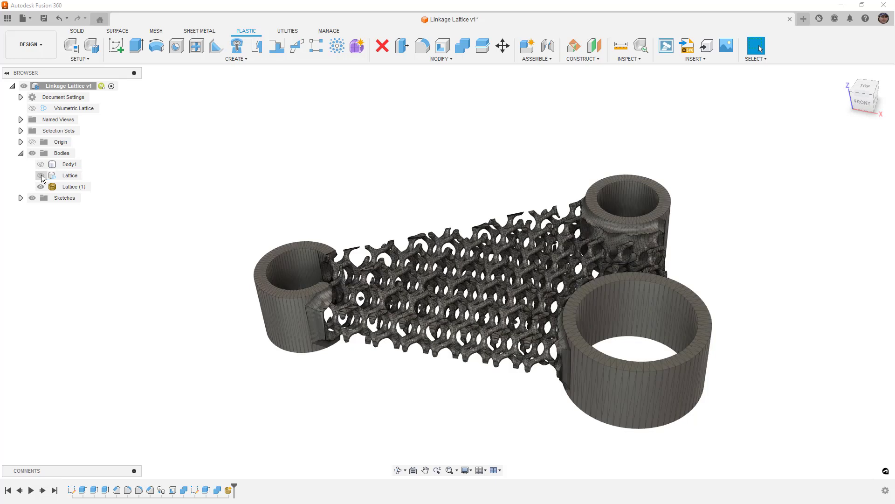
{"action": "left_click", "coordinate": [65, 187]}
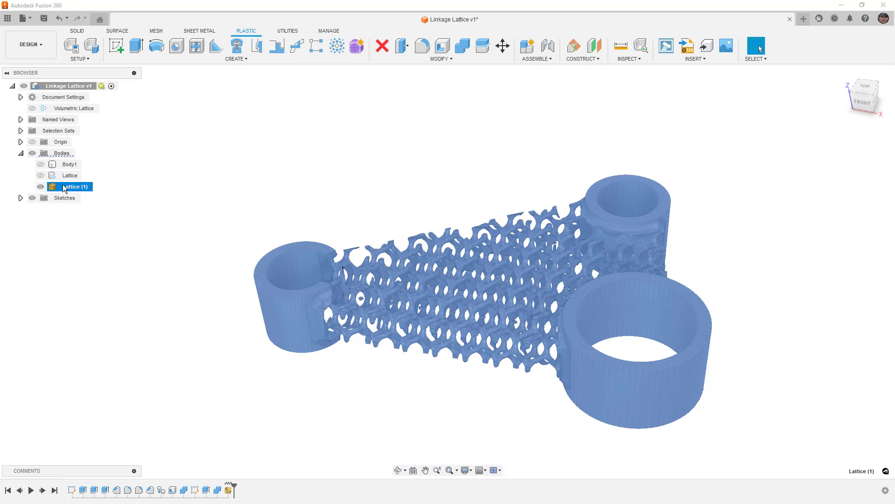
Show Body1, paste a copy of it in place without moving it, and hide the original Body1.
{"action": "left_click", "coordinate": [41, 164]}
{"action": "left_click", "coordinate": [172, 154]}
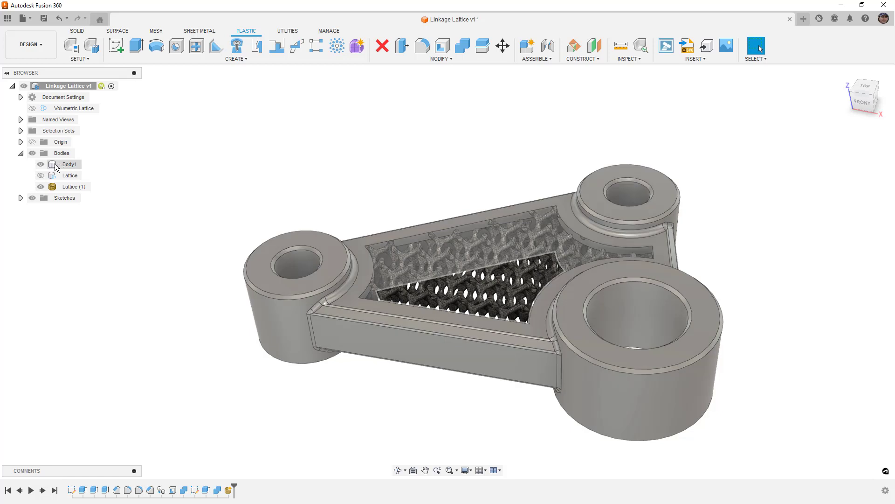
{"action": "left_click", "coordinate": [54, 164]}
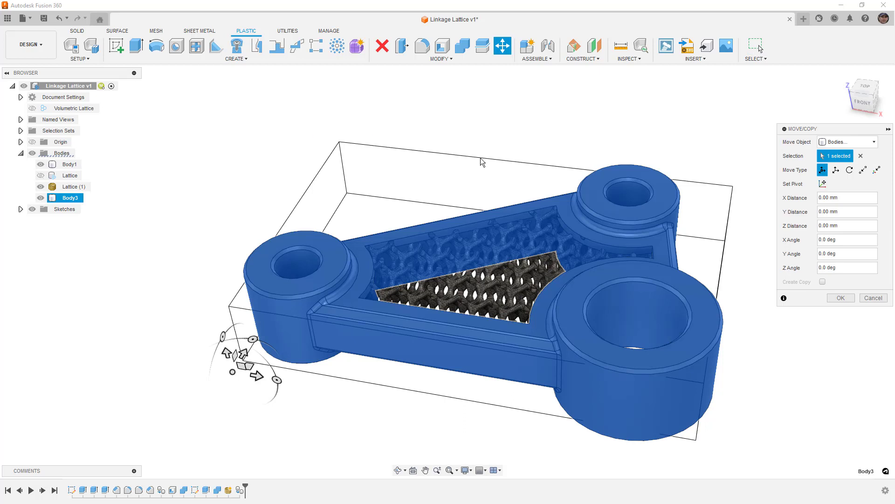
{"action": "left_click", "coordinate": [841, 299]}
{"action": "left_click", "coordinate": [41, 164]}
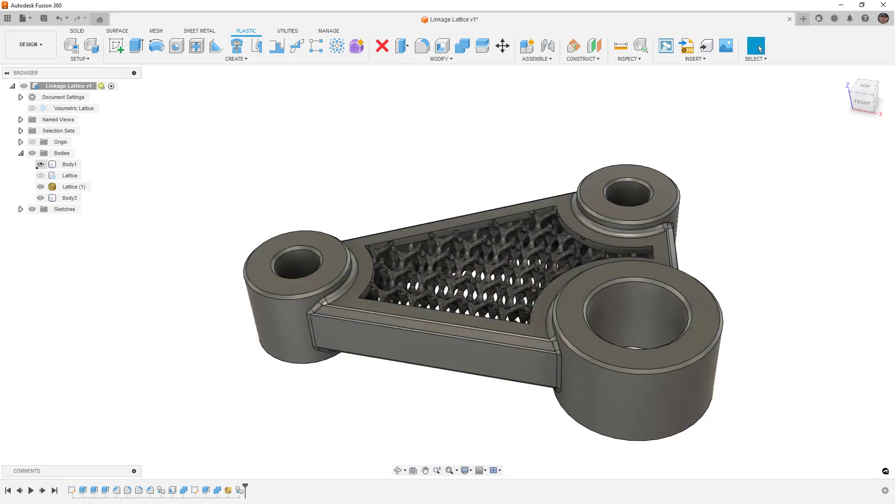
{"action": "left_click", "coordinate": [41, 175]}
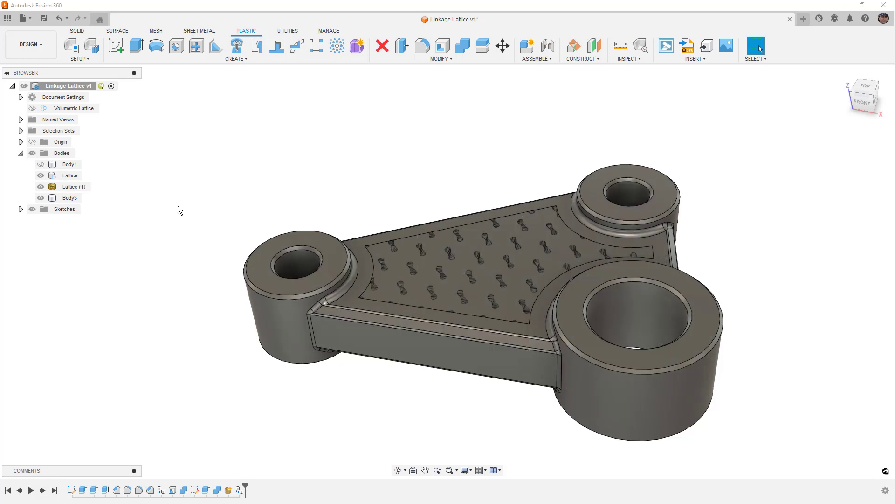
{"action": "left_click", "coordinate": [40, 175]}
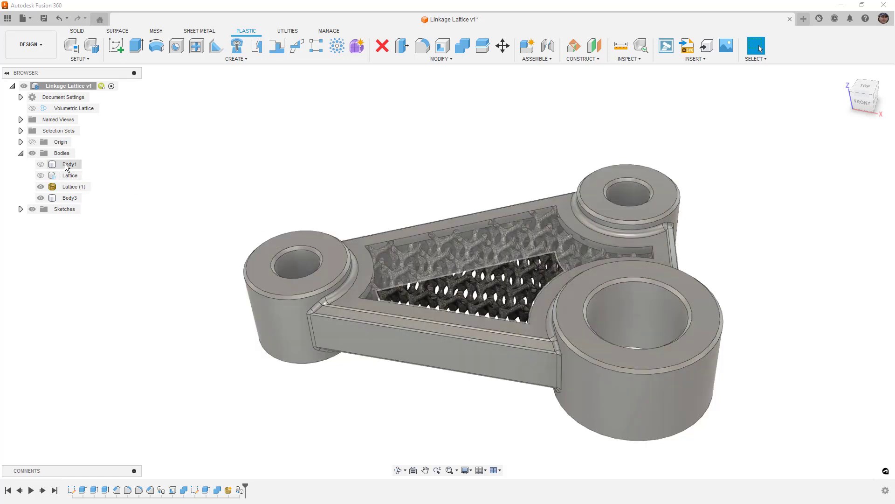
Tessellate the copied linkage shell, Body3, into a mesh with Medium refinement.
{"action": "left_click", "coordinate": [161, 31]}
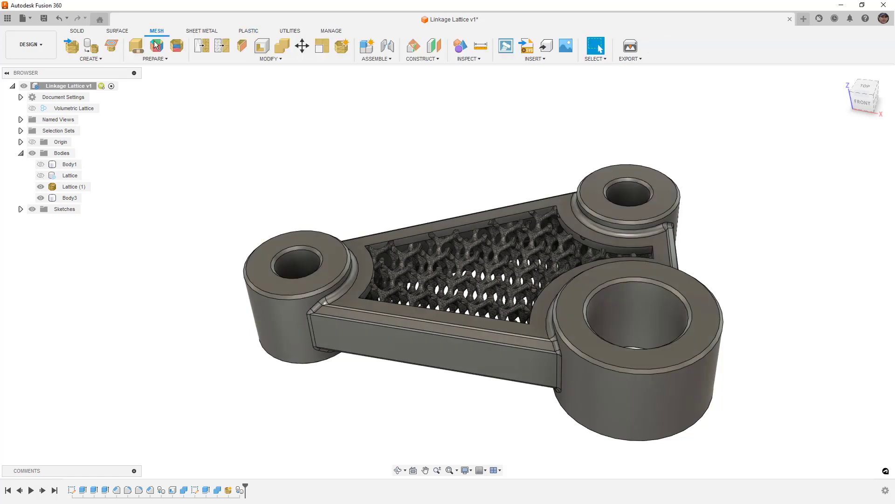
{"action": "left_click", "coordinate": [70, 198]}
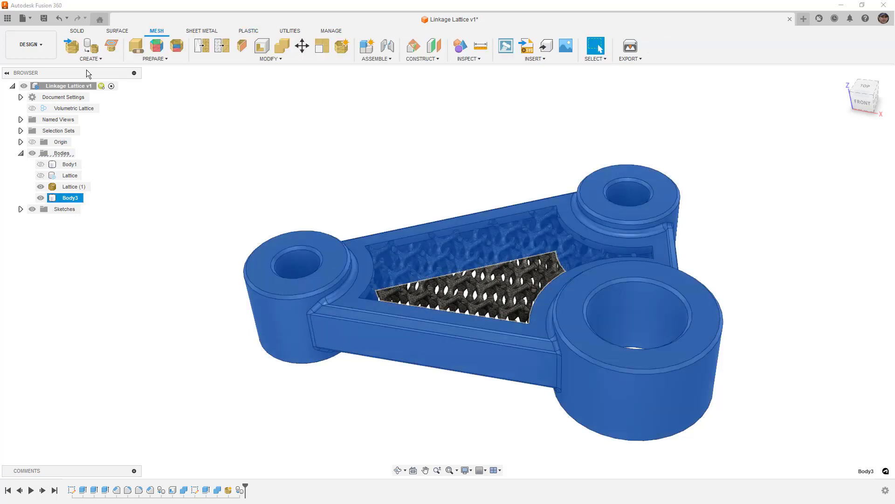
{"action": "left_click", "coordinate": [92, 46]}
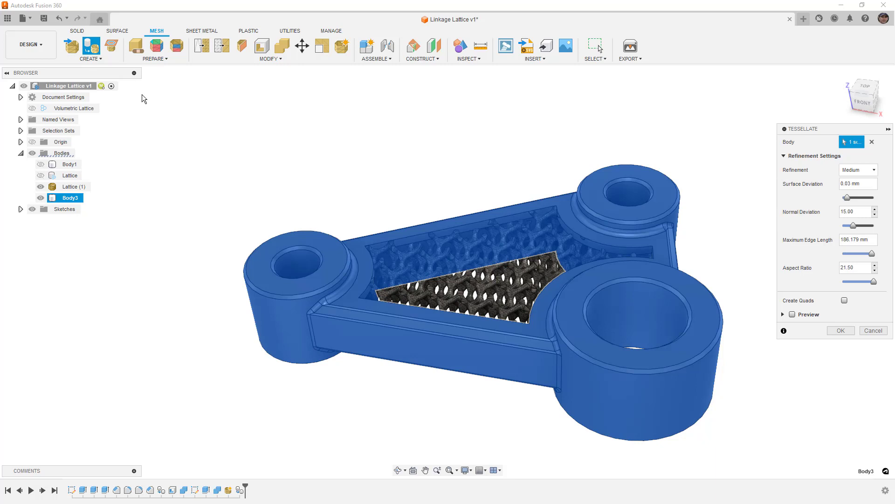
{"action": "left_click", "coordinate": [841, 331]}
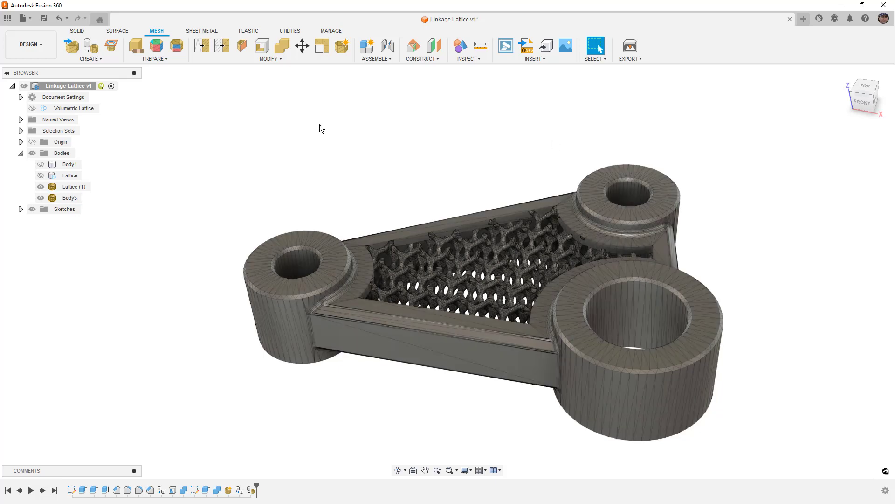
Combine the shell mesh as target with the lattice mesh as tool, using the Join operation.
{"action": "left_click", "coordinate": [282, 48]}
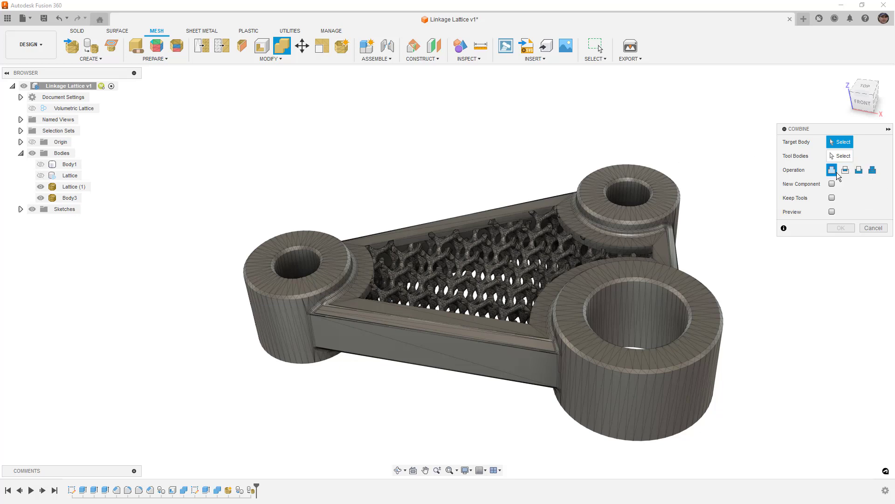
{"action": "left_click", "coordinate": [662, 193]}
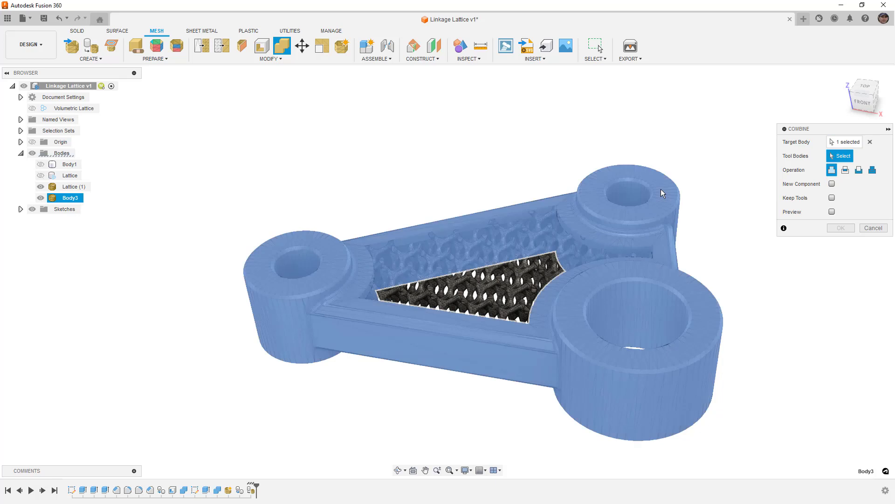
{"action": "left_click", "coordinate": [489, 273]}
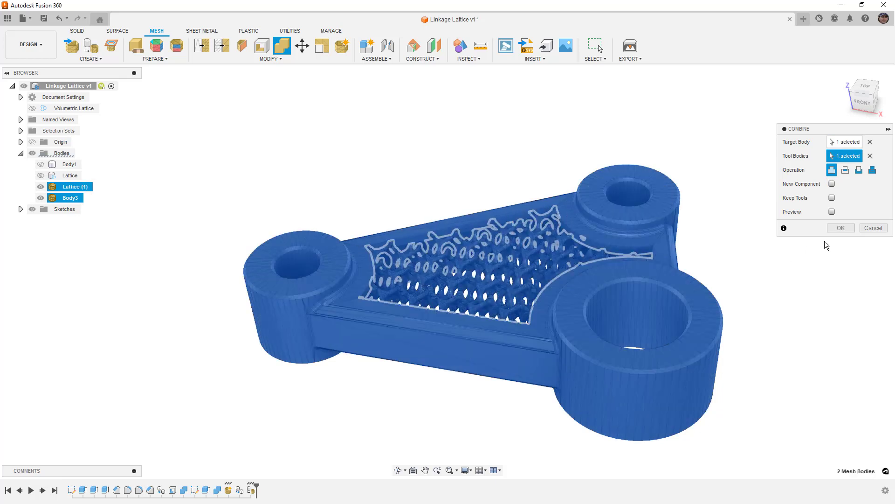
{"action": "left_click", "coordinate": [842, 228]}
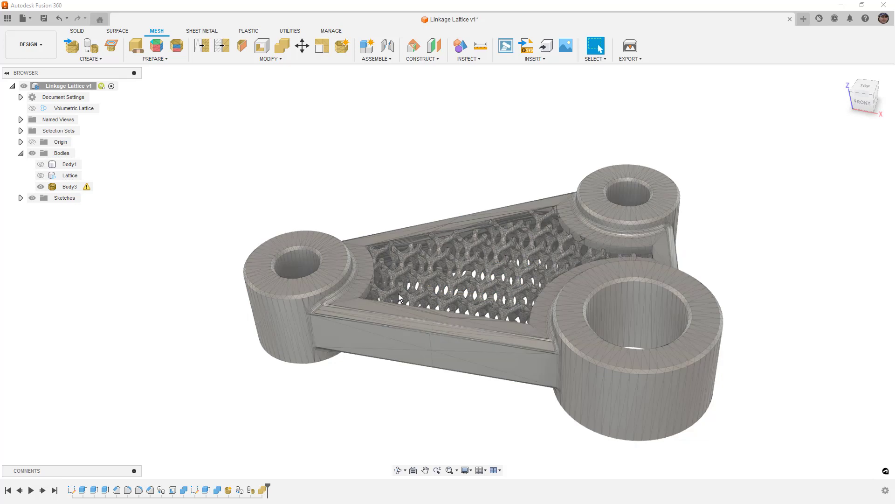
Start a section analysis on the XZ plane to cut through the combined linkage mesh.
{"action": "middle_click_drag", "start_coordinate": [429, 289], "coordinate": [449, 298], "text": "shift"}
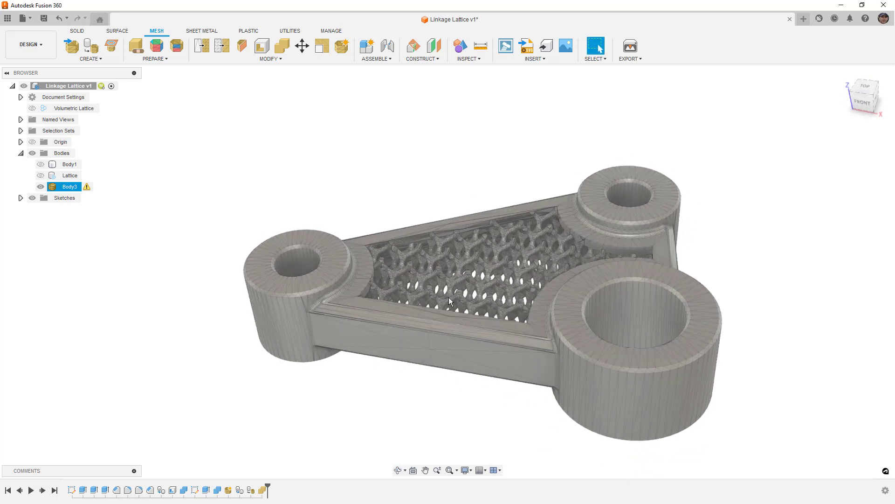
{"action": "left_click", "coordinate": [63, 186]}
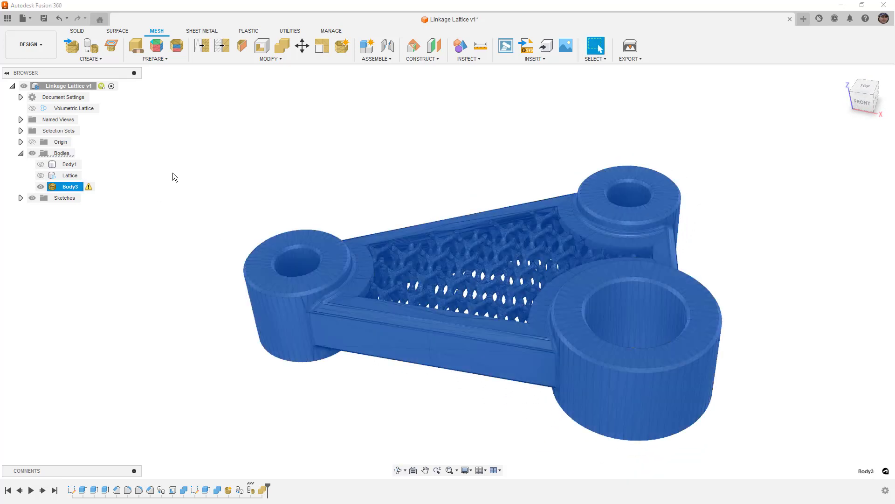
{"action": "left_click", "coordinate": [429, 82]}
{"action": "left_click", "coordinate": [471, 60]}
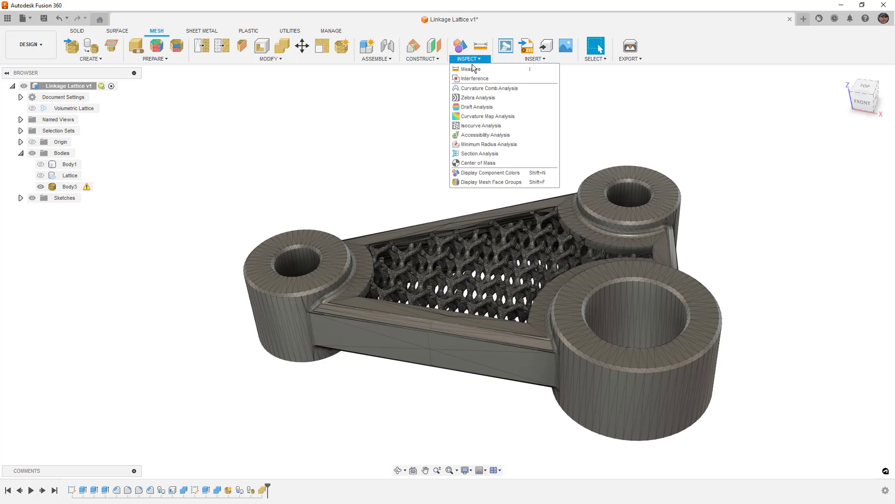
{"action": "left_click", "coordinate": [477, 153]}
{"action": "left_click", "coordinate": [663, 322]}
{"action": "middle_click_drag", "start_coordinate": [662, 322], "coordinate": [496, 312], "text": "shift"}
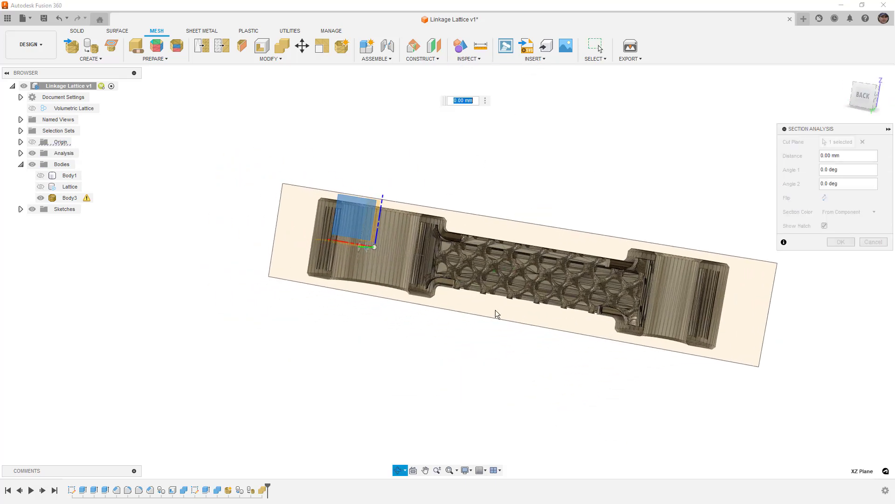
Examine close up how the lattice meets the shell walls and bore rings in the section, then discard the section.
{"action": "scroll", "coordinate": [660, 281], "scroll_direction": "up", "scroll_amount": 10}
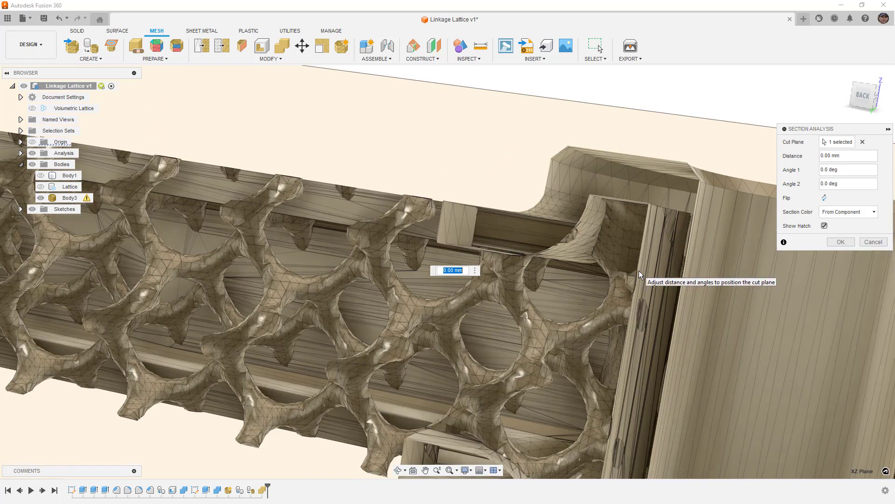
{"action": "left_click", "coordinate": [398, 470]}
{"action": "left_click_drag", "start_coordinate": [657, 275], "coordinate": [587, 241]}
{"action": "key", "text": "Escape"}
{"action": "middle_click_drag", "start_coordinate": [586, 241], "coordinate": [646, 304], "text": "shift"}
{"action": "scroll", "coordinate": [646, 304], "scroll_direction": "up", "scroll_amount": 10}
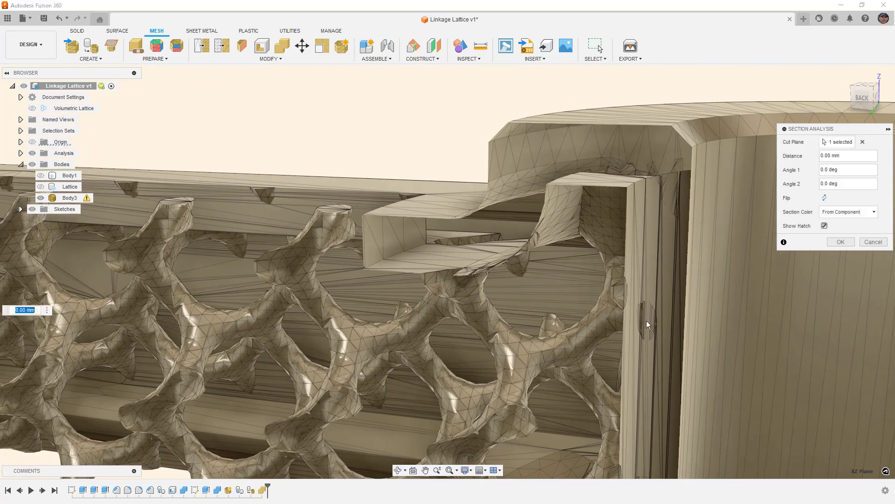
{"action": "scroll", "coordinate": [639, 304], "scroll_direction": "up", "scroll_amount": 3}
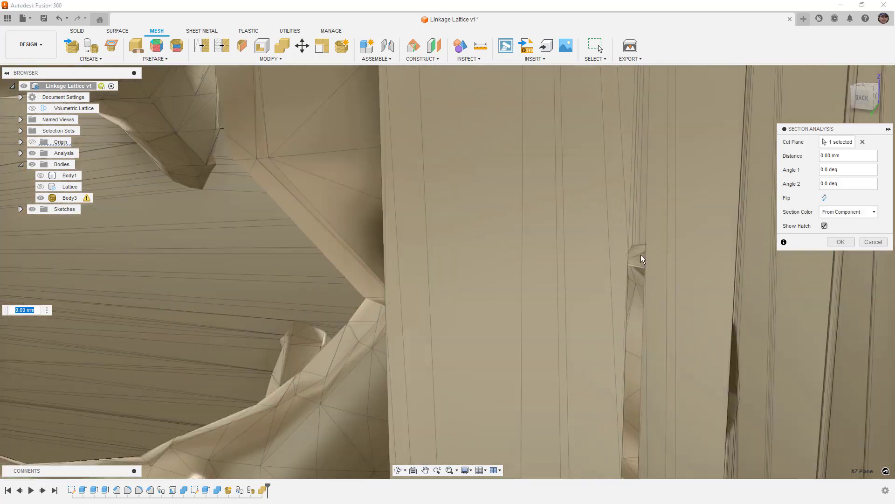
{"action": "middle_click_drag", "start_coordinate": [660, 323], "coordinate": [658, 330], "text": "shift"}
{"action": "scroll", "coordinate": [677, 315], "scroll_direction": "down", "scroll_amount": 10}
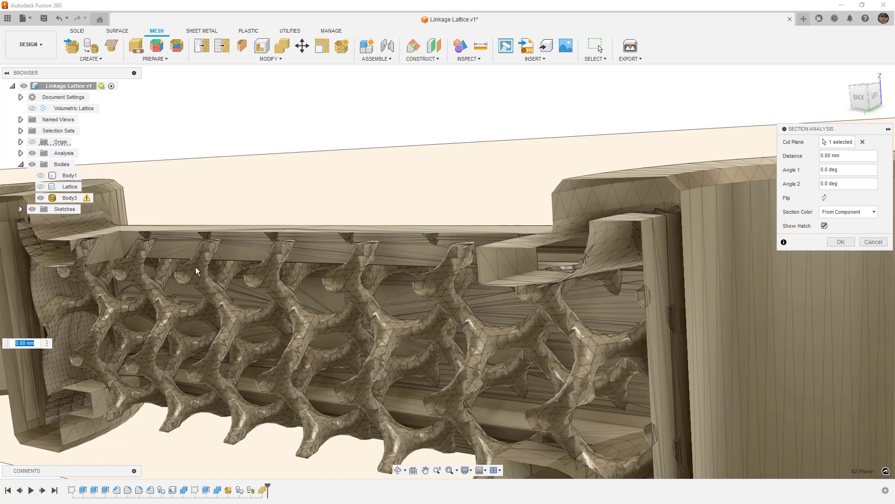
{"action": "middle_click_drag", "start_coordinate": [271, 312], "coordinate": [468, 328], "text": "shift"}
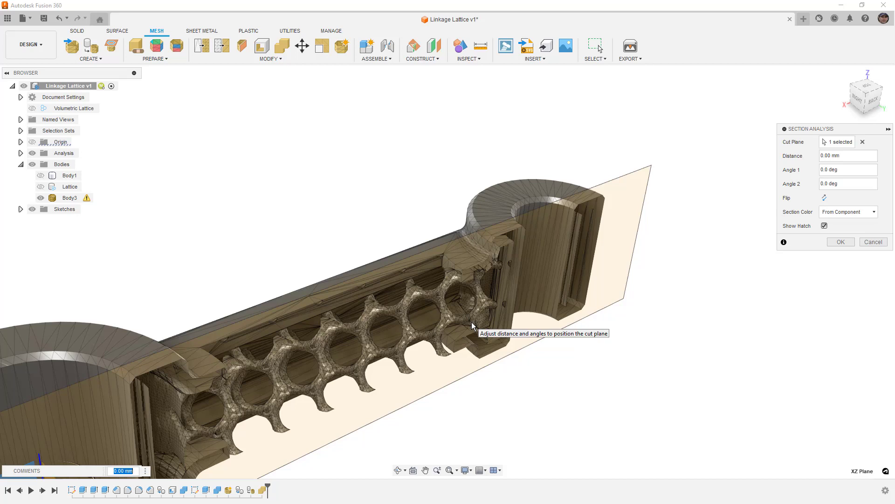
{"action": "left_click", "coordinate": [873, 242]}
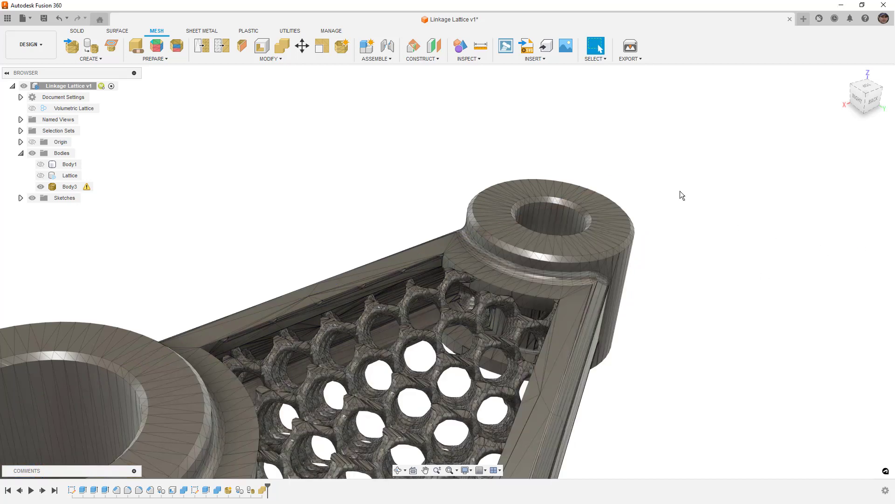
Hide the combined Body3 mesh and show Body1 and the Lattice body again.
{"action": "scroll", "coordinate": [676, 195], "scroll_direction": "down", "scroll_amount": 3}
{"action": "middle_click_drag", "start_coordinate": [665, 277], "coordinate": [629, 313], "text": "shift"}
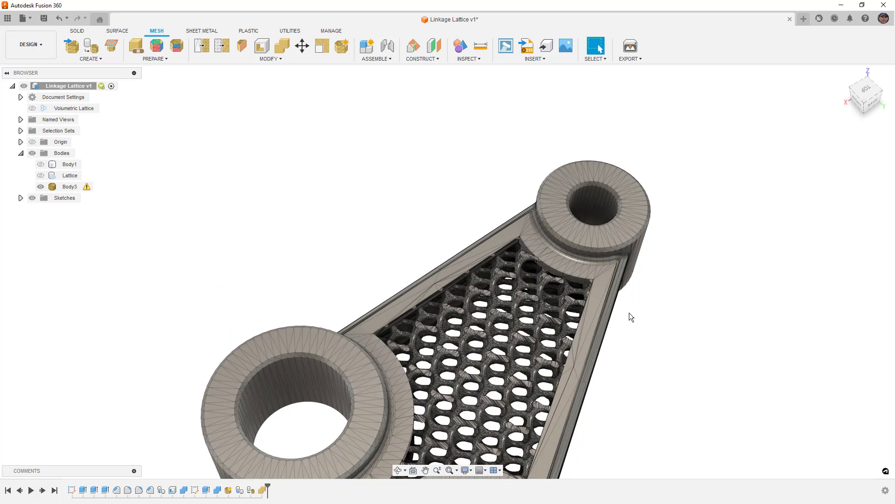
{"action": "left_click", "coordinate": [522, 331]}
{"action": "scroll", "coordinate": [537, 331], "scroll_direction": "down", "scroll_amount": 4}
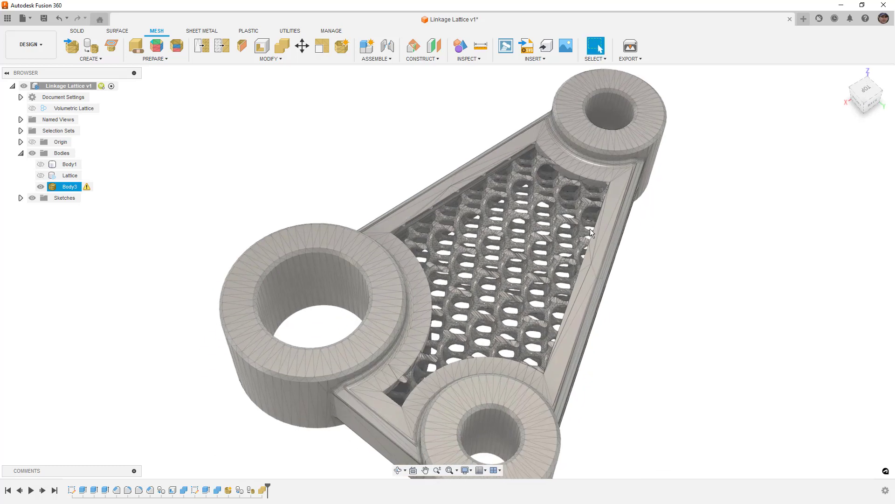
{"action": "key", "text": "Escape"}
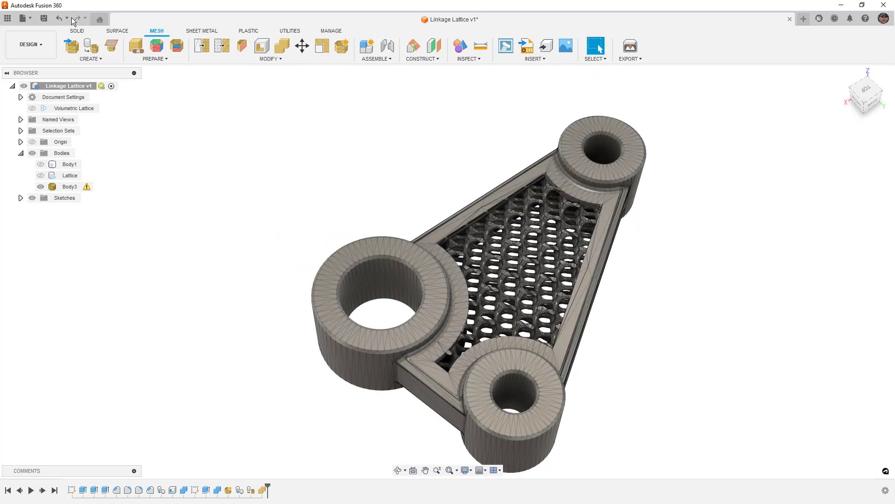
{"action": "left_click", "coordinate": [77, 31]}
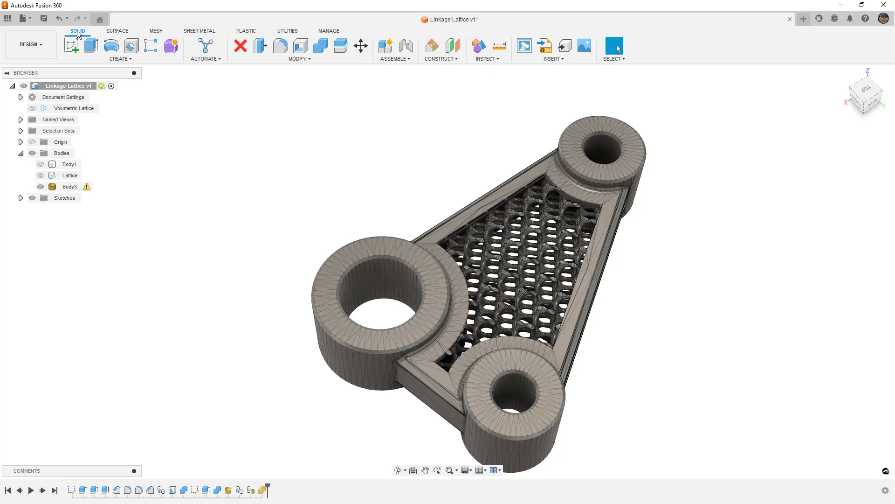
{"action": "left_click", "coordinate": [40, 164]}
{"action": "left_click", "coordinate": [41, 175]}
{"action": "left_click", "coordinate": [41, 187]}
{"action": "middle_click_drag", "start_coordinate": [241, 229], "coordinate": [237, 220], "text": "shift"}
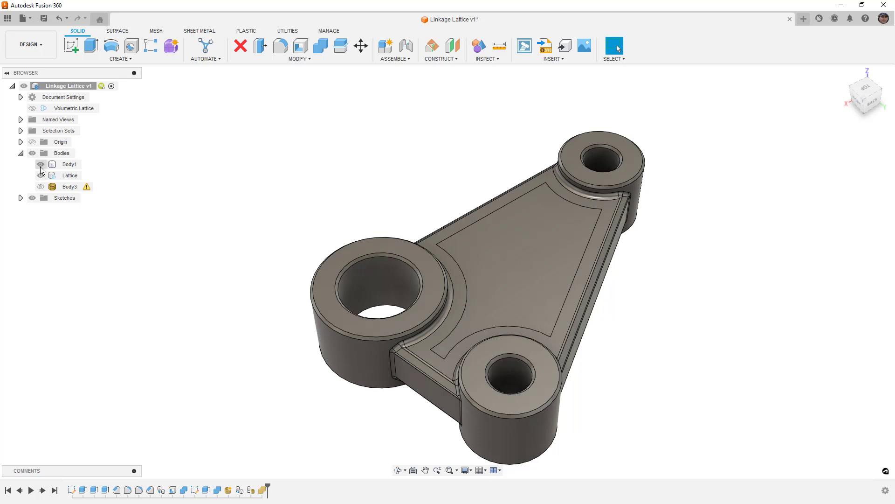
Create a new design and add a box about 88 × 39 mm and 50 mm high on the ground plane, starting at the origin.
{"action": "left_click", "coordinate": [803, 20]}
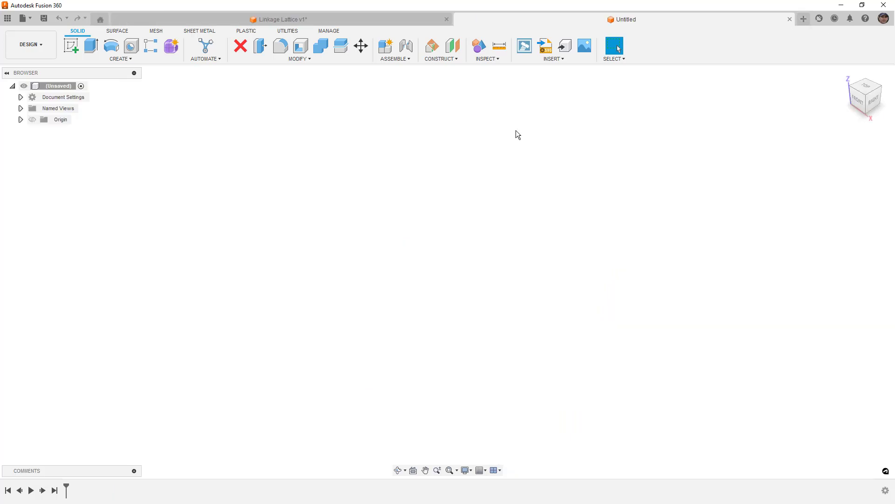
{"action": "left_click", "coordinate": [105, 57]}
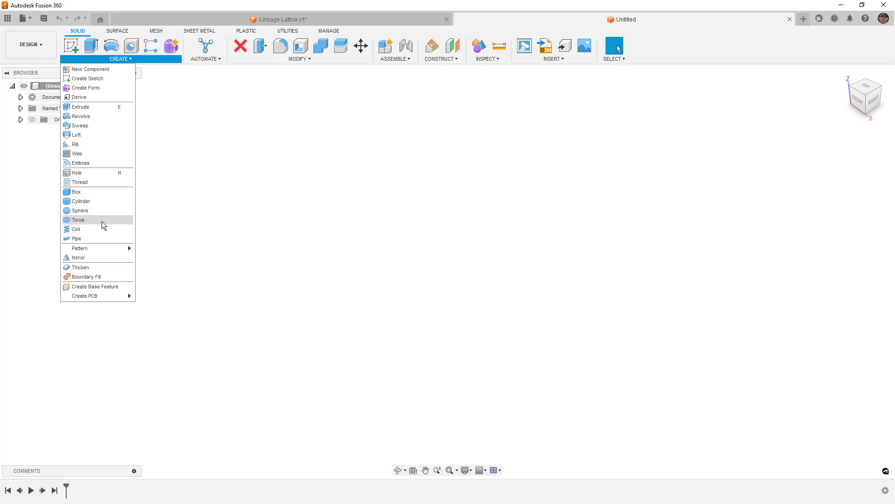
{"action": "left_click", "coordinate": [100, 192]}
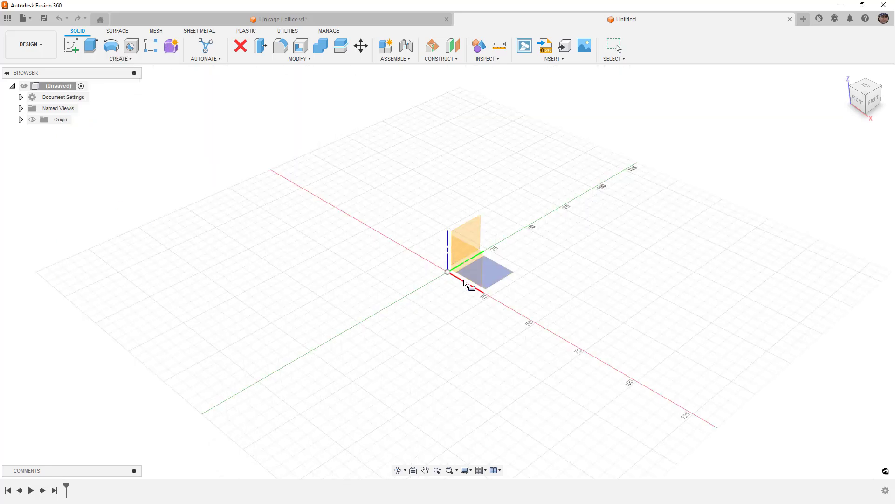
{"action": "left_click", "coordinate": [491, 280]}
{"action": "left_click", "coordinate": [448, 272]}
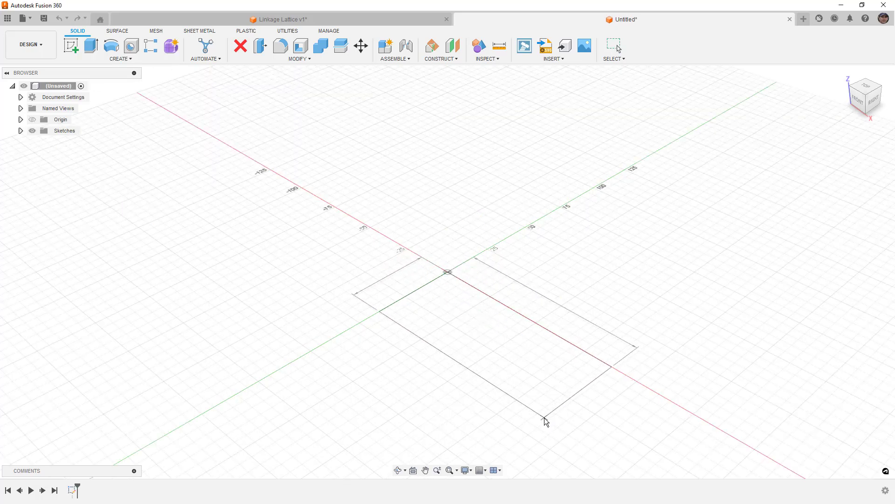
{"action": "left_click", "coordinate": [544, 418]}
{"action": "left_click_drag", "start_coordinate": [489, 317], "coordinate": [502, 229]}
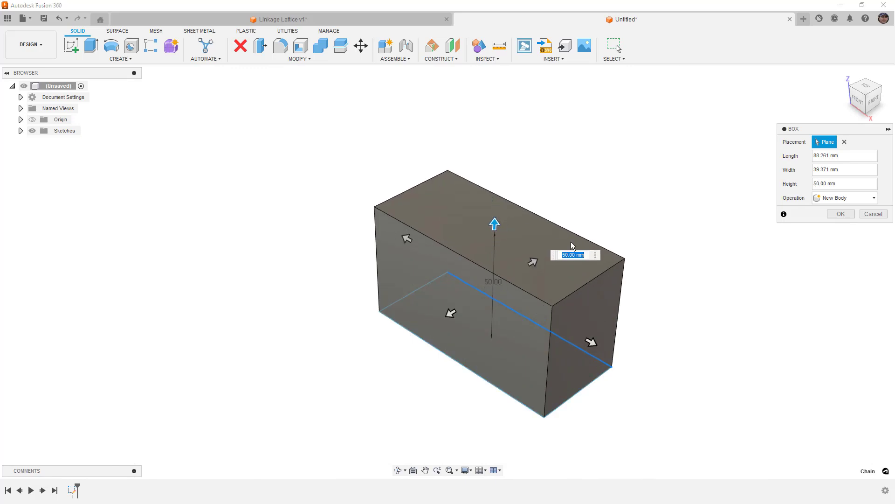
{"action": "left_click", "coordinate": [841, 214]}
{"action": "mouse_move", "coordinate": [408, 214]}
{"action": "middle_mouse_down", "text": "shift"}
{"action": "mouse_move", "coordinate": [520, 271]}
{"action": "mouse_move", "coordinate": [486, 206]}
{"action": "mouse_move", "coordinate": [474, 276]}
{"action": "mouse_move", "coordinate": [514, 263]}
{"action": "middle_mouse_up", "text": "shift"}
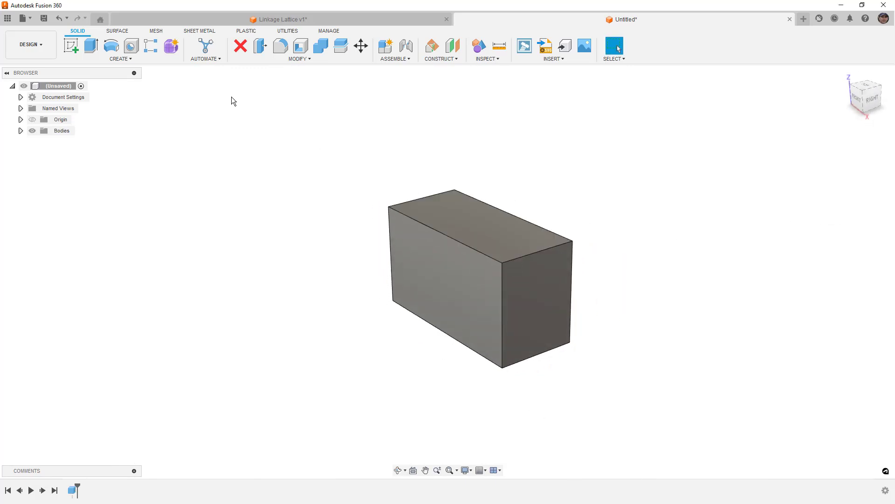
Start a sketch on the YZ plane and hide the box body.
{"action": "left_click", "coordinate": [71, 46]}
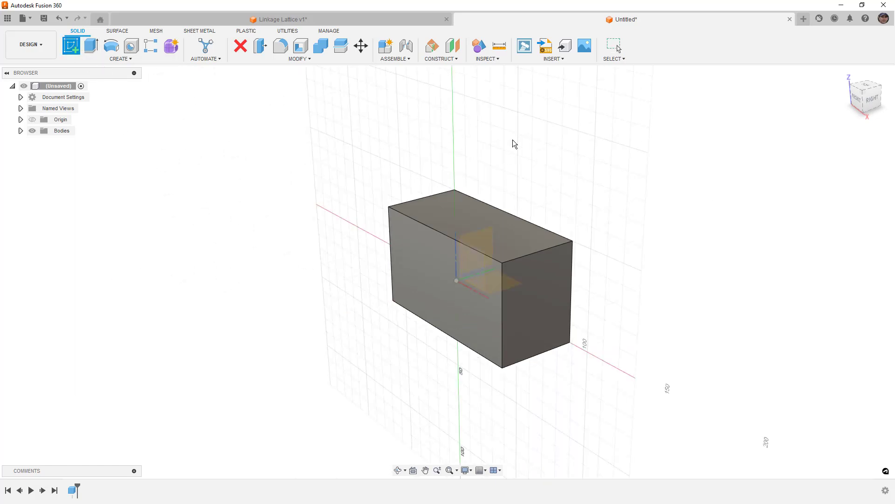
{"action": "left_click", "coordinate": [382, 143]}
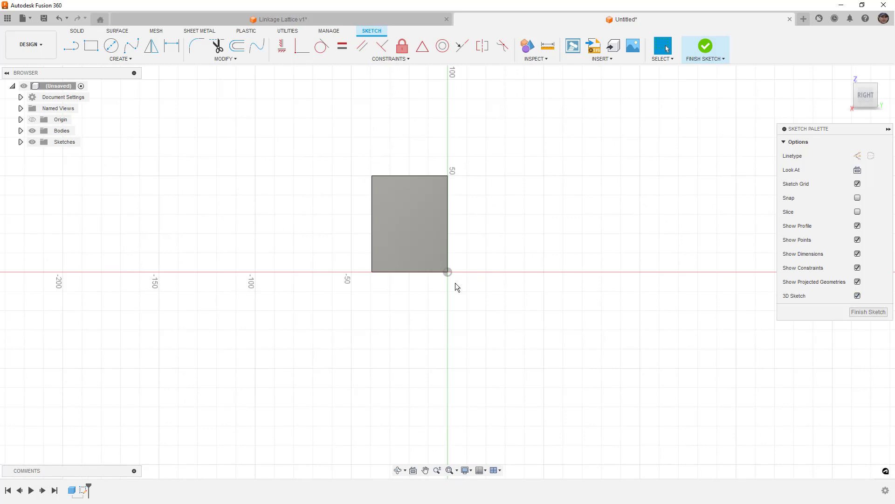
{"action": "left_click", "coordinate": [20, 131]}
{"action": "left_click", "coordinate": [40, 142]}
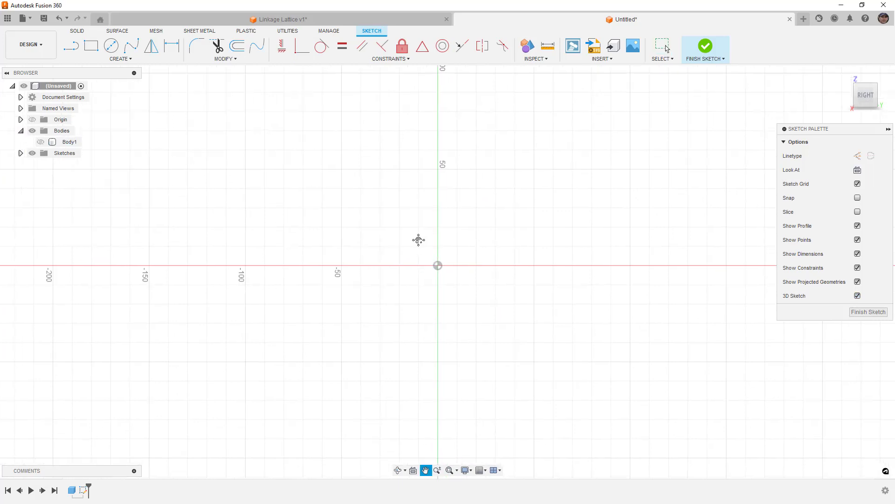
Sketch three lines from the origin in the sketch plane: one vertical upward, one horizontal, and one diagonal down to the opposite side.
{"action": "left_click", "coordinate": [72, 49]}
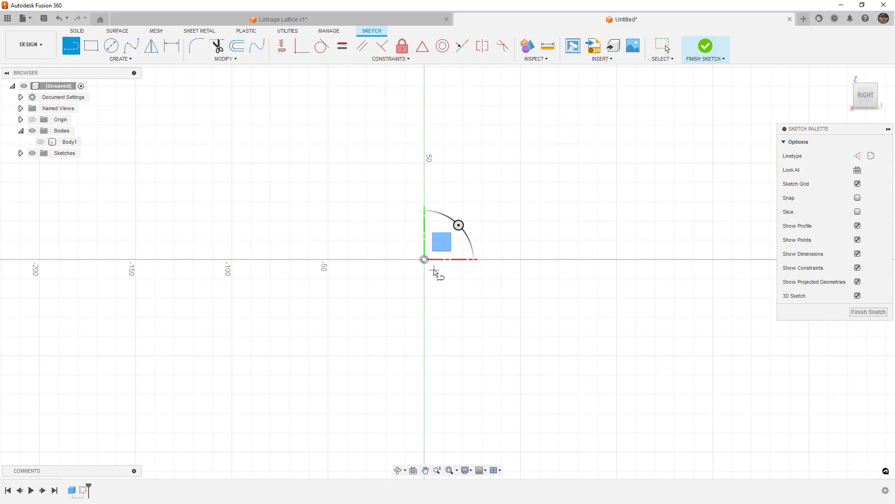
{"action": "scroll", "coordinate": [422, 258], "scroll_direction": "up", "scroll_amount": 3}
{"action": "left_click", "coordinate": [423, 257]}
{"action": "left_click", "coordinate": [422, 173]}
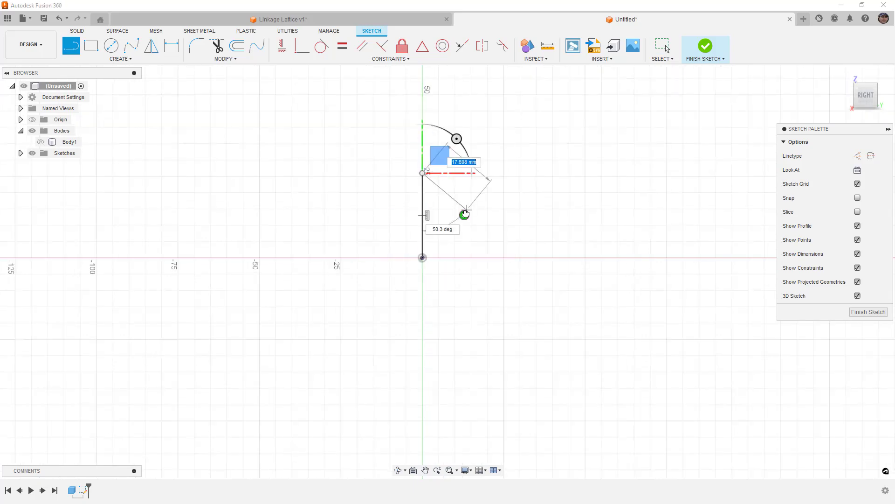
{"action": "left_click", "coordinate": [423, 258]}
{"action": "left_click", "coordinate": [526, 259]}
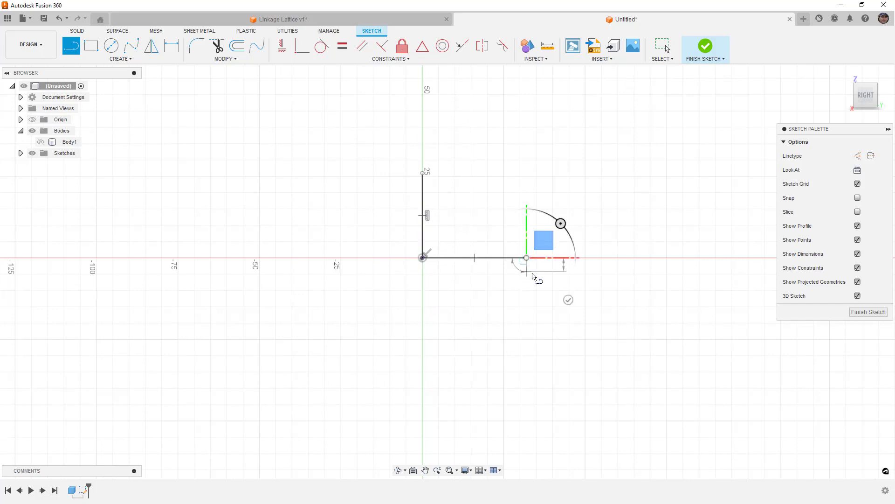
{"action": "left_click", "coordinate": [422, 257]}
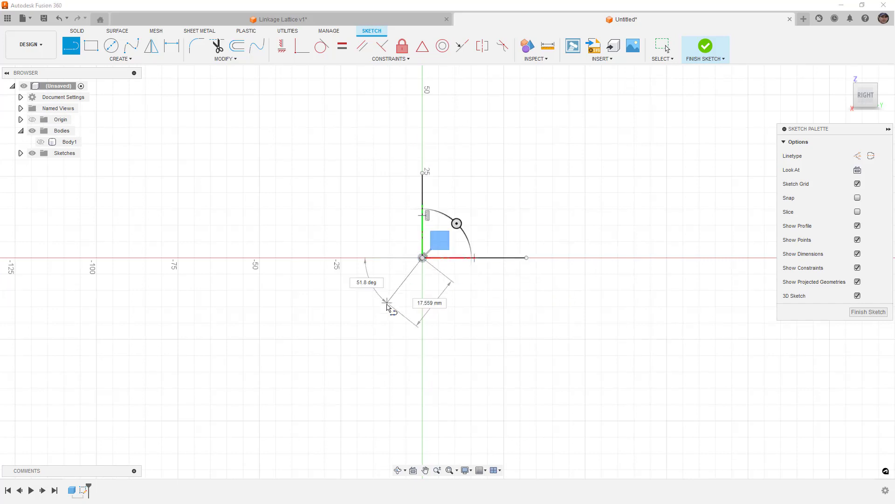
{"action": "left_click", "coordinate": [369, 320]}
{"action": "left_click_drag", "start_coordinate": [369, 320], "coordinate": [410, 363]}
Add two lines from the origin perpendicular to the sketch plane, one in each direction along the X axis.
{"action": "middle_click_drag", "start_coordinate": [400, 286], "coordinate": [437, 269], "text": "shift"}
{"action": "left_click", "coordinate": [435, 265]}
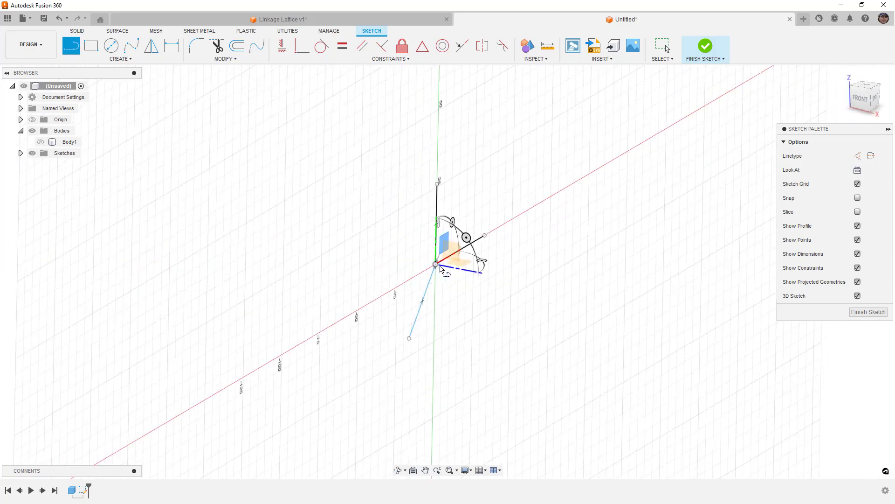
{"action": "left_click", "coordinate": [543, 285]}
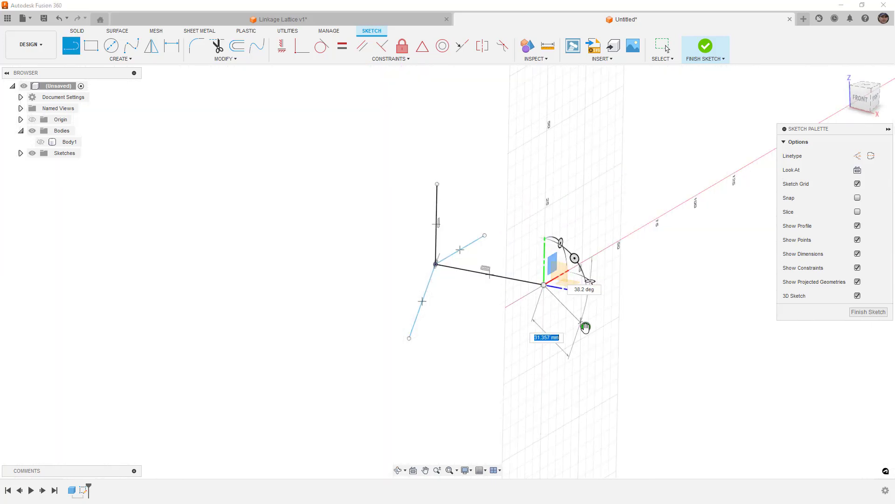
{"action": "left_click", "coordinate": [434, 264]}
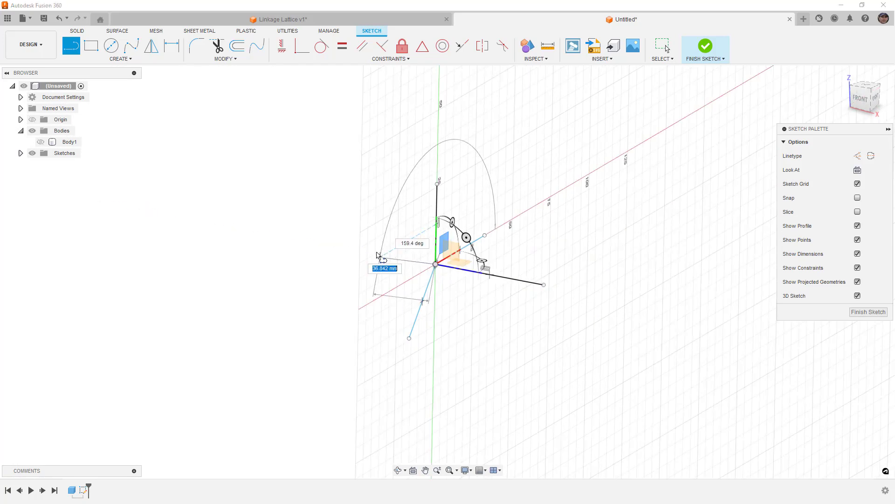
{"action": "left_click", "coordinate": [367, 252]}
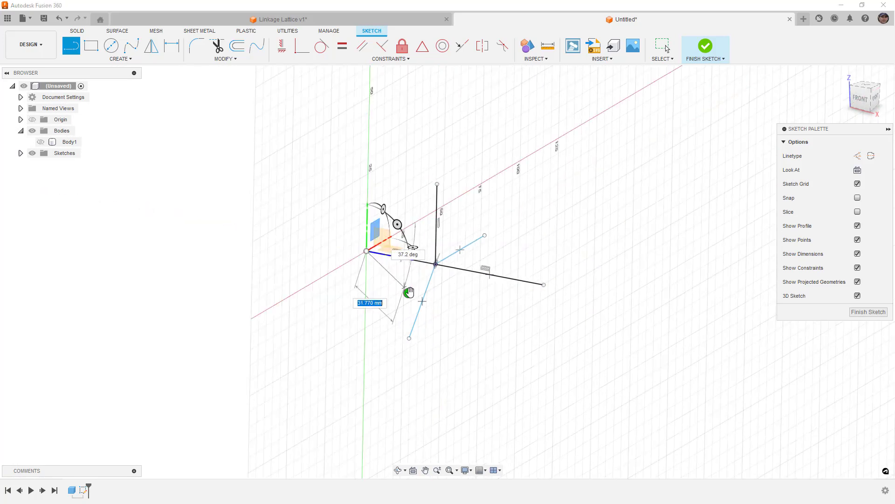
{"action": "mouse_move", "coordinate": [458, 300]}
{"action": "middle_mouse_down", "text": "shift"}
{"action": "mouse_move", "coordinate": [460, 311]}
{"action": "mouse_move", "coordinate": [459, 289]}
{"action": "middle_mouse_up", "text": "shift"}
{"action": "key", "text": "l"}
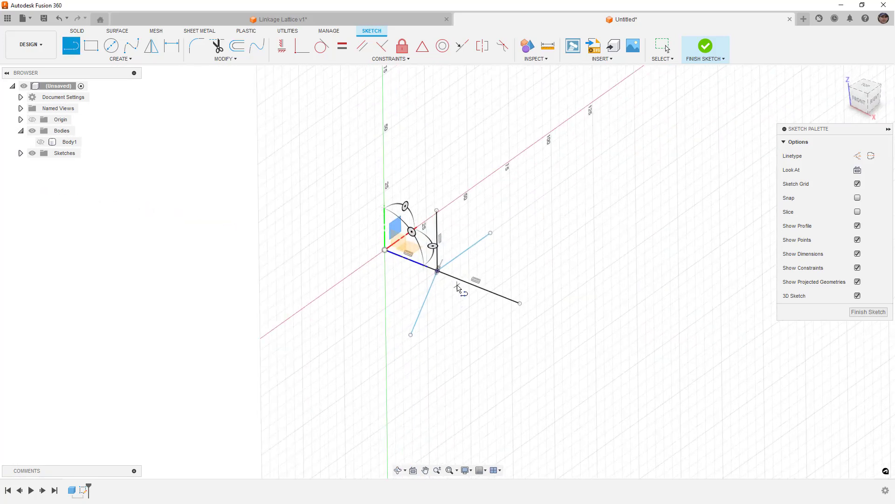
{"action": "left_click", "coordinate": [342, 45]}
{"action": "left_click", "coordinate": [438, 236]}
{"action": "left_click", "coordinate": [428, 268]}
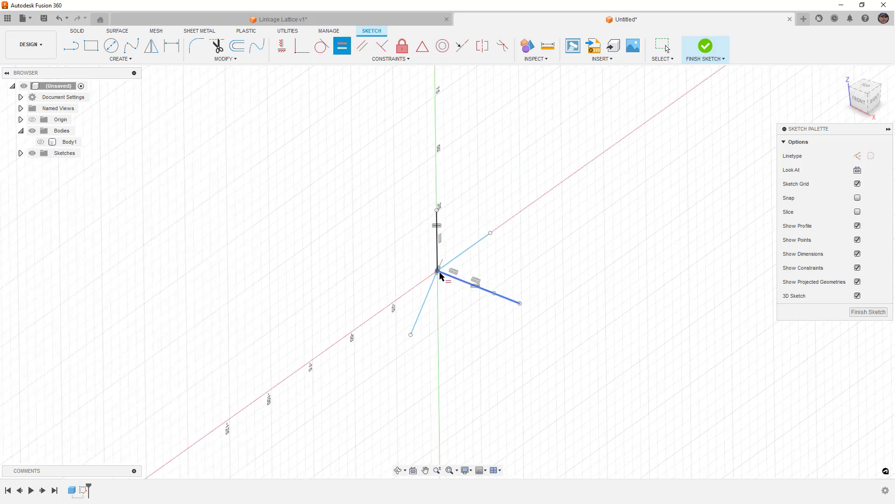
{"action": "key", "text": "Escape"}
{"action": "key", "text": "ctrl+z"}
Make the vertical line and the in-plane line along the red axis equal in length, and constrain the latter as horizontal.
{"action": "left_click", "coordinate": [342, 46]}
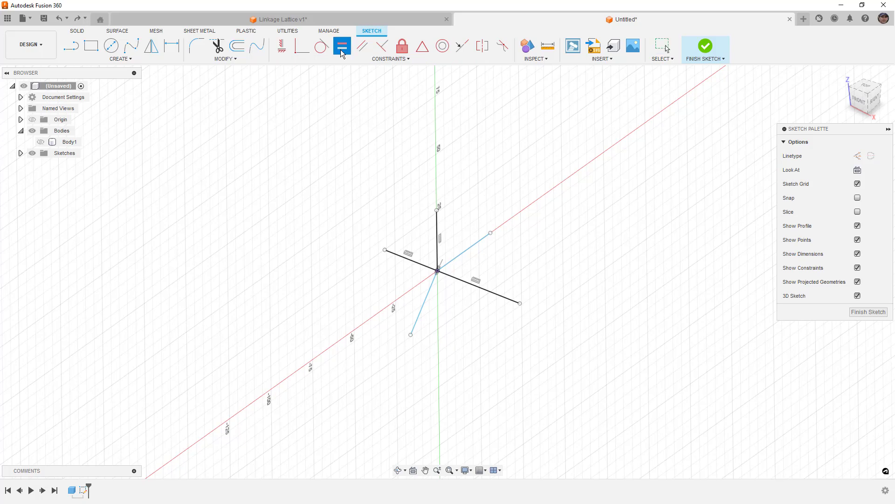
{"action": "left_click", "coordinate": [449, 263]}
{"action": "left_click", "coordinate": [461, 280]}
{"action": "left_click", "coordinate": [458, 262]}
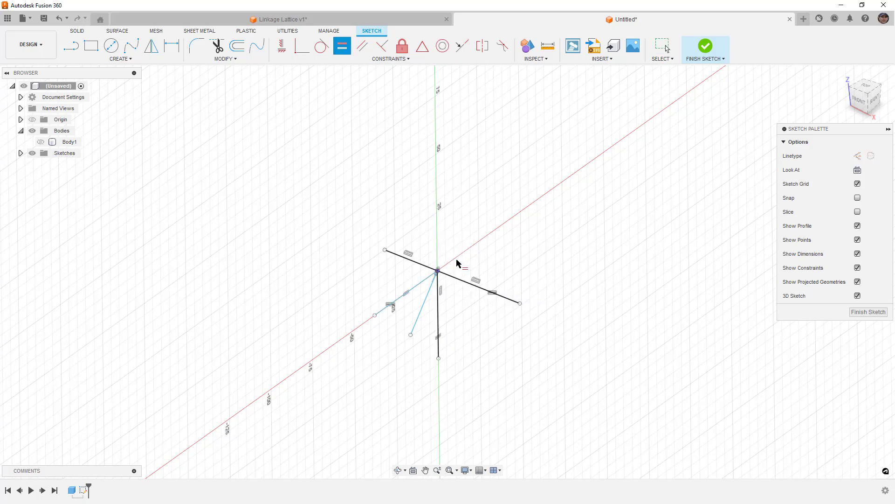
{"action": "left_click", "coordinate": [439, 299]}
{"action": "left_click", "coordinate": [432, 286]}
{"action": "mouse_move", "coordinate": [460, 280]}
{"action": "middle_mouse_down", "text": "shift"}
{"action": "mouse_move", "coordinate": [406, 265]}
{"action": "mouse_move", "coordinate": [511, 266]}
{"action": "mouse_move", "coordinate": [448, 251]}
{"action": "mouse_move", "coordinate": [447, 295]}
{"action": "mouse_move", "coordinate": [480, 292]}
{"action": "mouse_move", "coordinate": [463, 300]}
{"action": "mouse_move", "coordinate": [469, 264]}
{"action": "middle_mouse_up", "text": "shift"}
{"action": "key", "text": "Escape"}
{"action": "key", "text": "Escape"}
{"action": "left_click", "coordinate": [469, 265]}
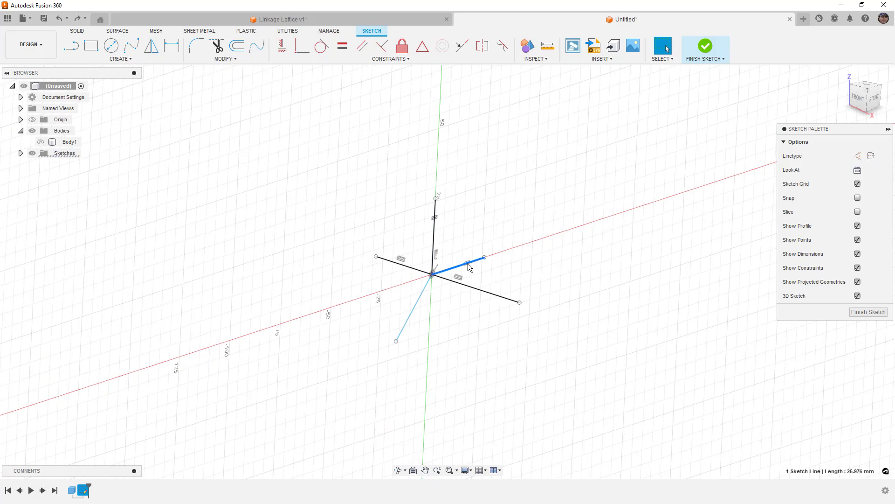
{"action": "left_click", "coordinate": [282, 45]}
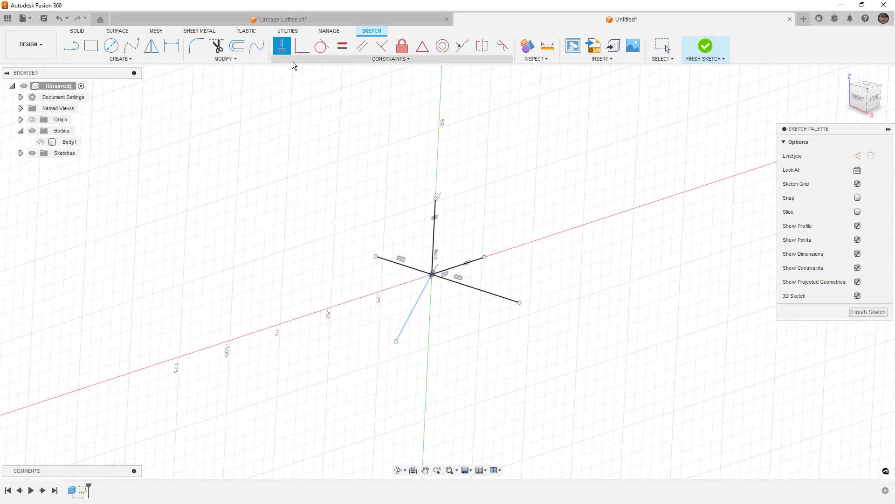
Dimension the angle between the in-plane horizontal line and the diagonal line at 130 degrees, and finish the sketch.
{"action": "key", "text": "d"}
{"action": "left_click", "coordinate": [458, 266]}
{"action": "left_click", "coordinate": [422, 292]}
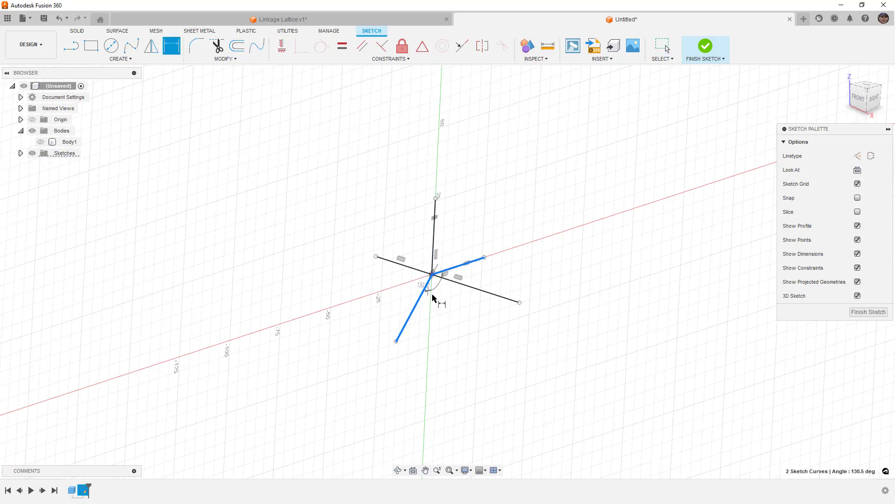
{"action": "left_click", "coordinate": [443, 307]}
{"action": "type", "text": "130"}
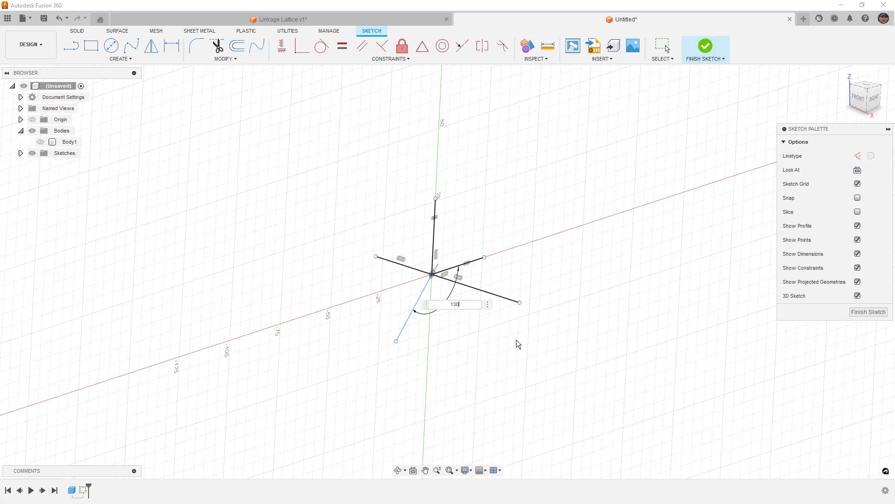
{"action": "key", "text": "Return"}
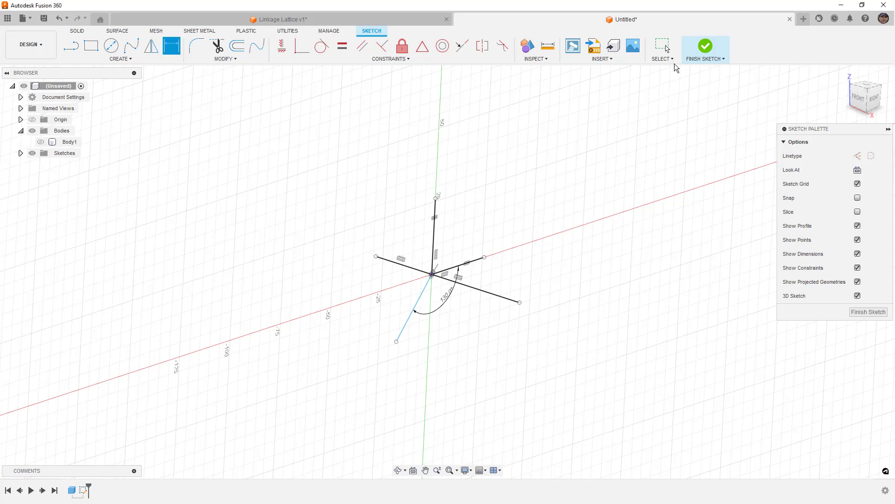
{"action": "left_click", "coordinate": [705, 45]}
Show the box body again and start a volumetric lattice with the Custom cell shape.
{"action": "left_click", "coordinate": [41, 142]}
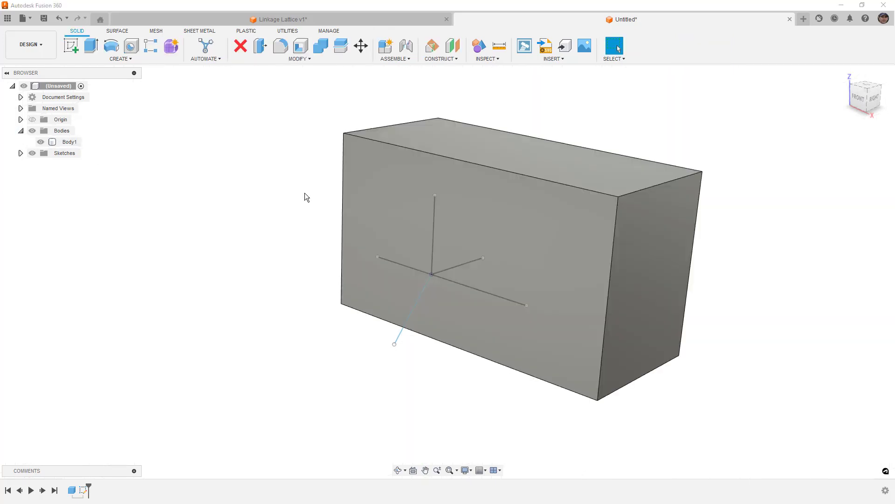
{"action": "left_click", "coordinate": [299, 59]}
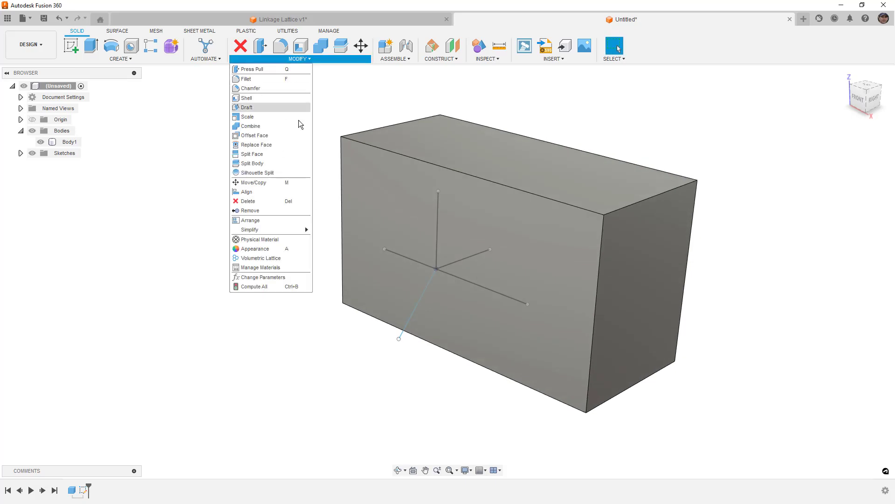
{"action": "left_click", "coordinate": [272, 258]}
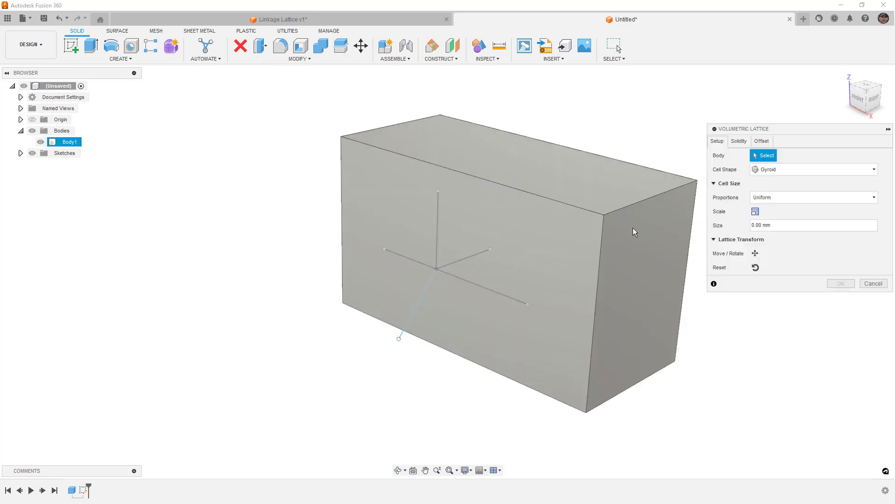
{"action": "left_click", "coordinate": [787, 169]}
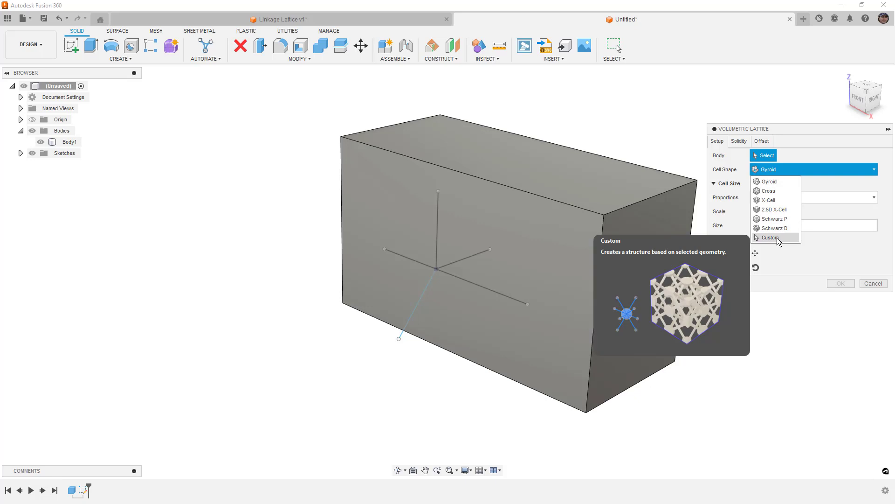
{"action": "left_click", "coordinate": [770, 237]}
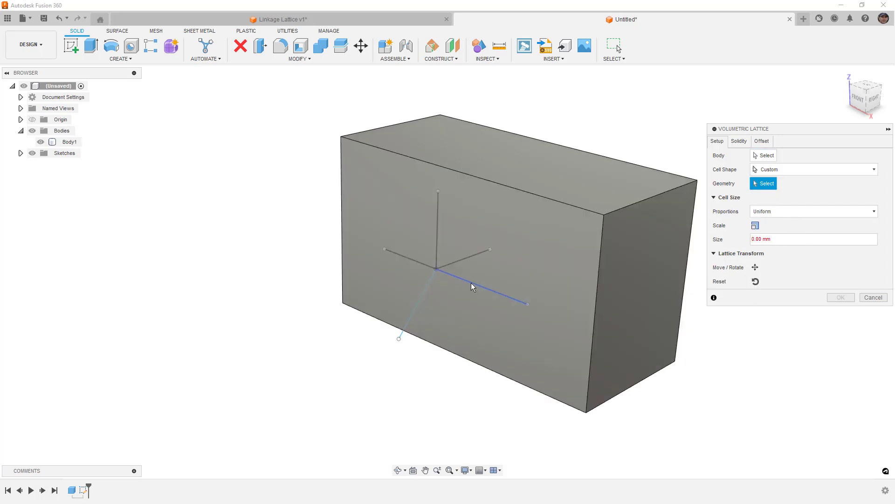
Select all five sketched lines as the geometry of the custom lattice cell.
{"action": "left_click", "coordinate": [471, 284]}
{"action": "left_click", "coordinate": [448, 257]}
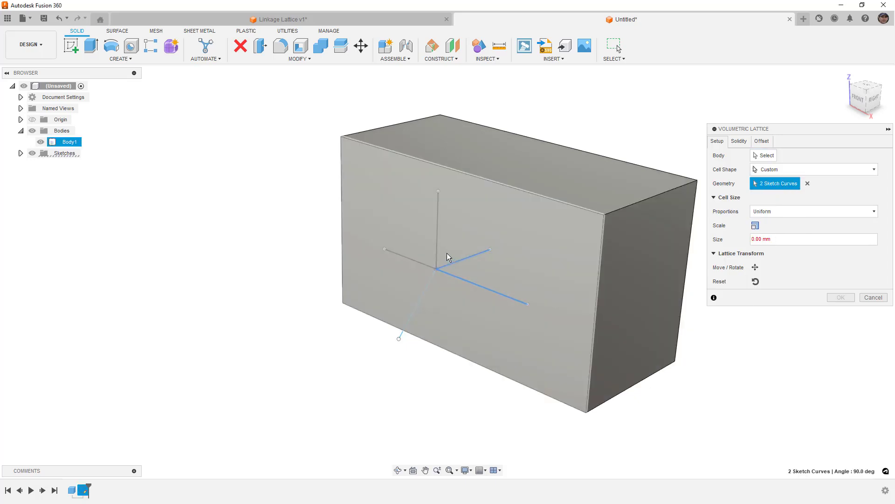
{"action": "left_click", "coordinate": [437, 259]}
{"action": "left_click", "coordinate": [425, 266]}
{"action": "left_click", "coordinate": [431, 280]}
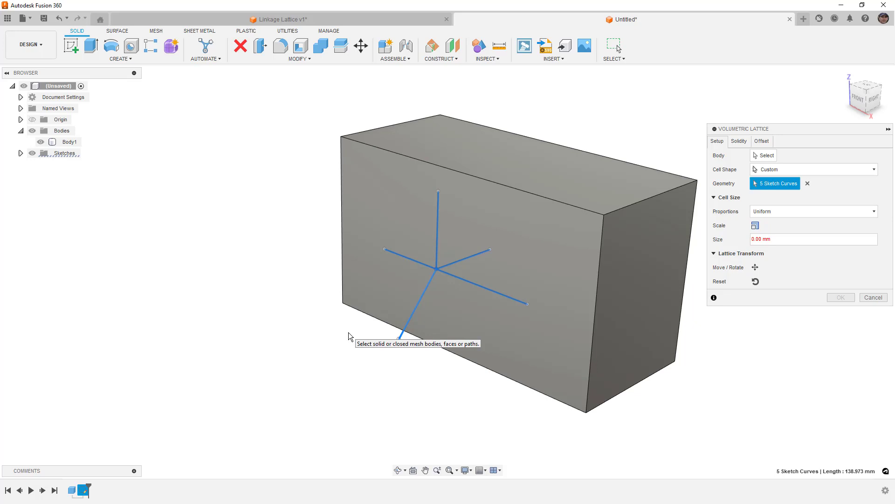
Assign the box as the body of the custom lattice, with a 15 mm cell size and a uniform solidity of 0.15.
{"action": "left_click", "coordinate": [769, 156]}
{"action": "left_click", "coordinate": [610, 180]}
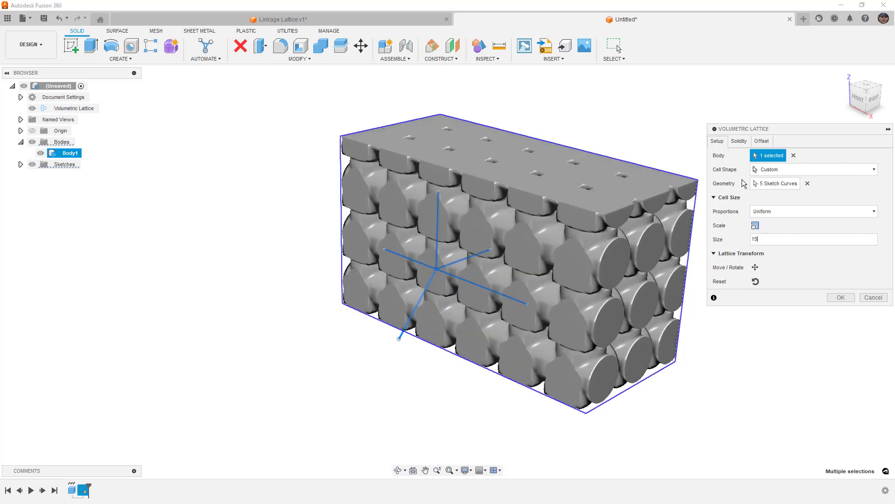
{"action": "left_click", "coordinate": [742, 141]}
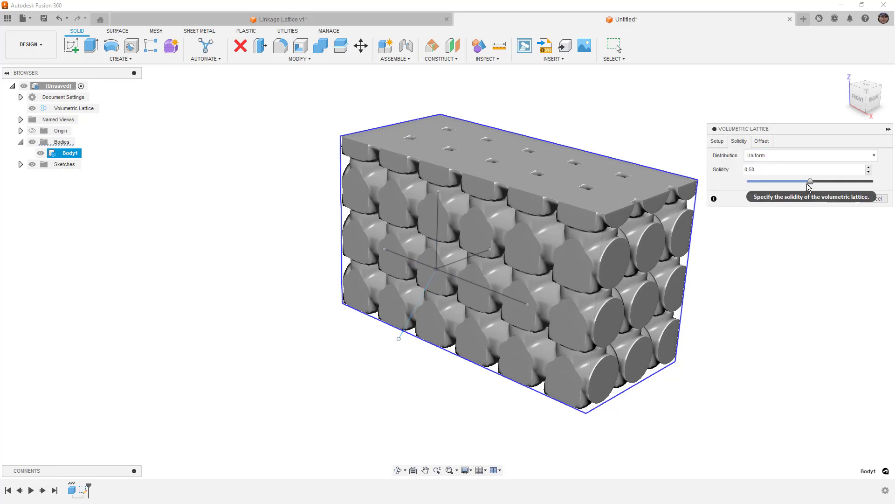
{"action": "left_click_drag", "start_coordinate": [811, 184], "coordinate": [767, 185]}
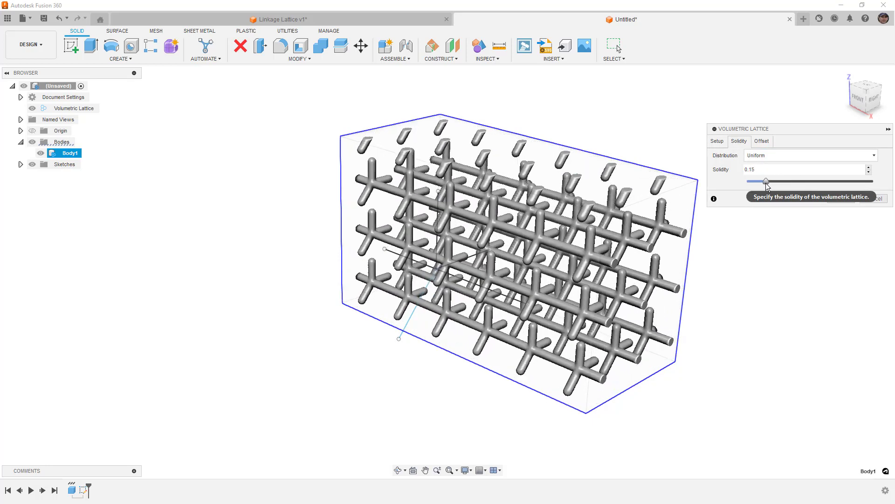
Try a lattice solidity of 0.38 to compare the strut thickness, and settle on a solidity of 0.19.
{"action": "middle_click_drag", "start_coordinate": [686, 270], "coordinate": [657, 262], "text": "shift"}
{"action": "scroll", "coordinate": [533, 215], "scroll_direction": "up", "scroll_amount": 3}
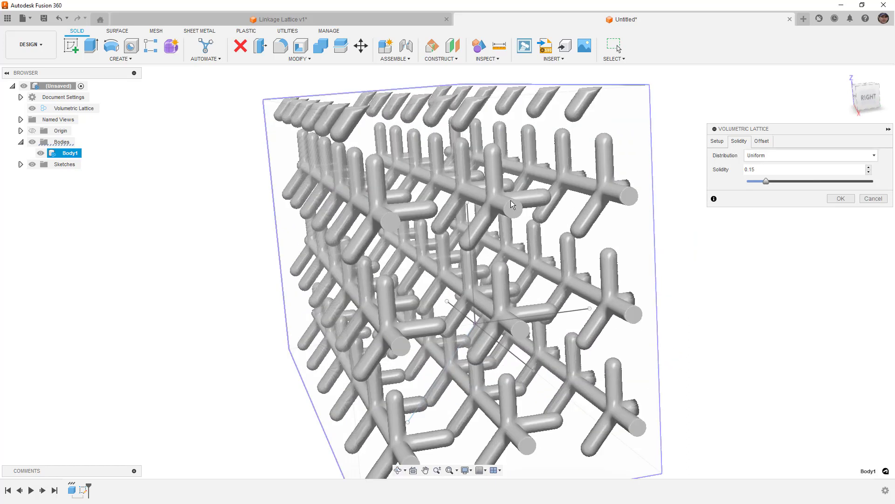
{"action": "middle_click_drag", "start_coordinate": [573, 250], "coordinate": [599, 237], "text": "shift"}
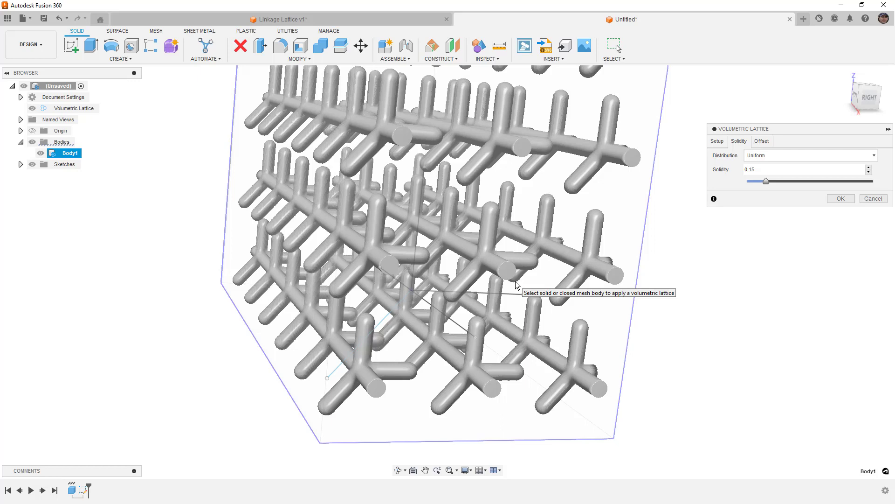
{"action": "left_click_drag", "start_coordinate": [767, 182], "coordinate": [793, 182]}
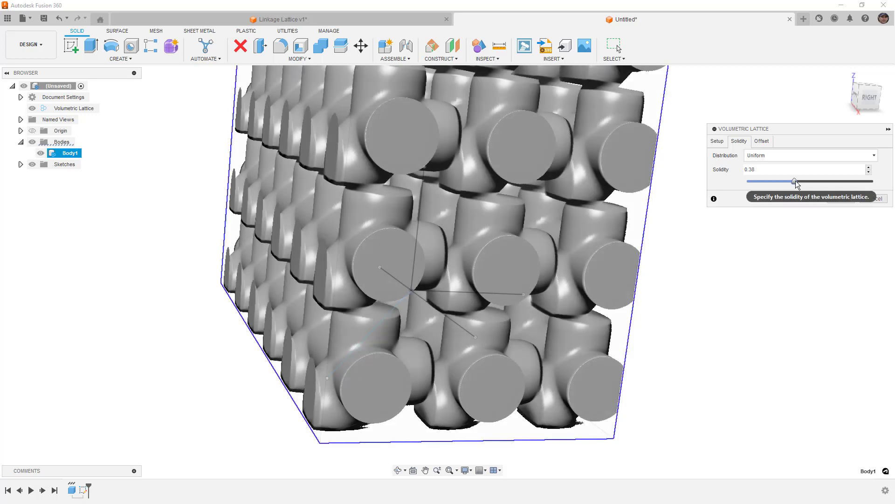
{"action": "left_click_drag", "start_coordinate": [794, 182], "coordinate": [772, 183]}
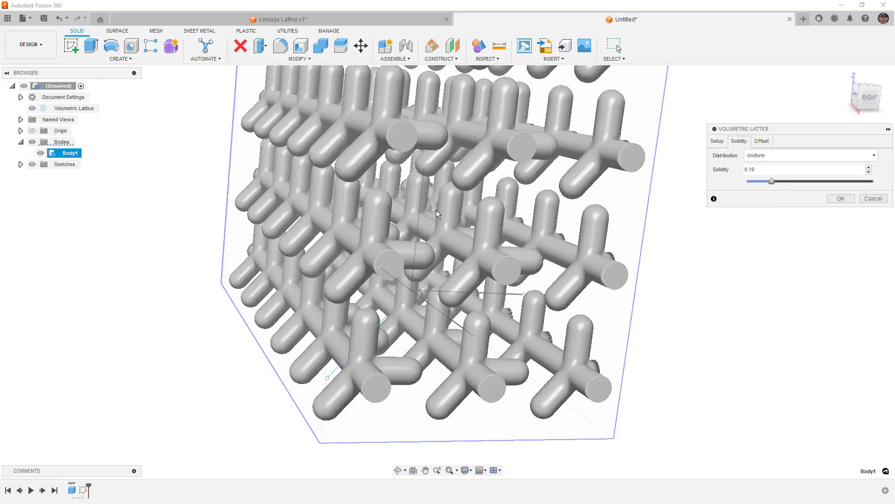
Move the lattice about 38.01 mm in X and -4.68 mm in Z, tilt it inside the box, and accept the volumetric lattice.
{"action": "middle_click_drag", "start_coordinate": [430, 230], "coordinate": [399, 182], "text": "shift"}
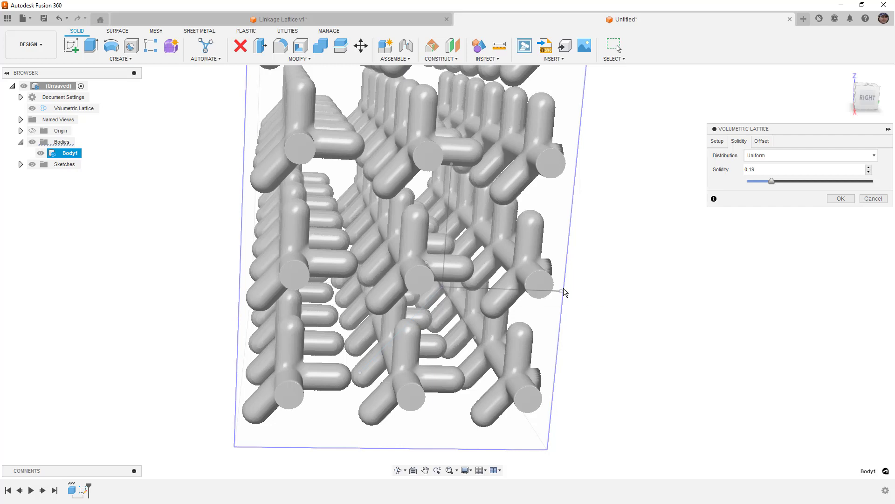
{"action": "left_click", "coordinate": [862, 100]}
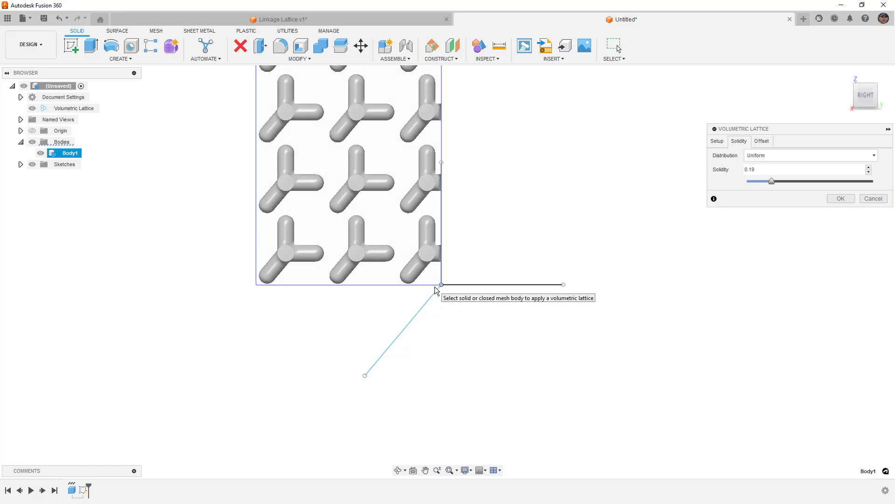
{"action": "scroll", "coordinate": [486, 196], "scroll_direction": "down", "scroll_amount": 2}
{"action": "middle_click_drag", "start_coordinate": [486, 201], "coordinate": [523, 227], "text": "shift"}
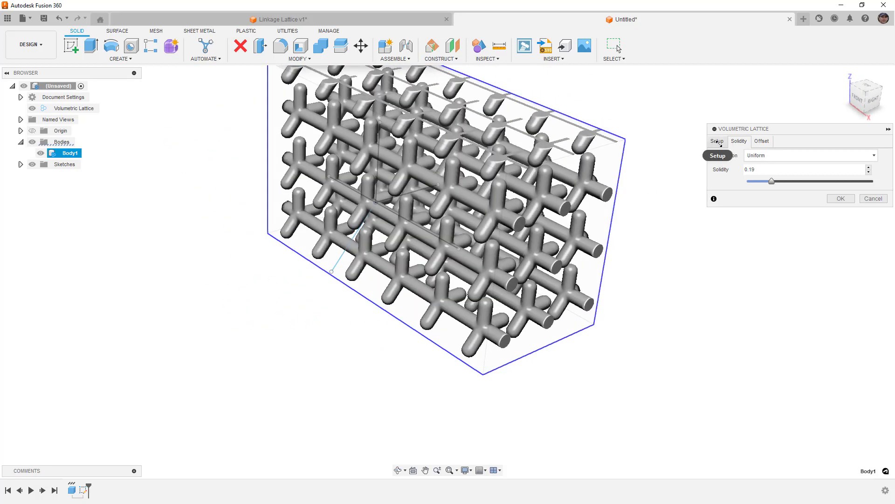
{"action": "left_click", "coordinate": [718, 140]}
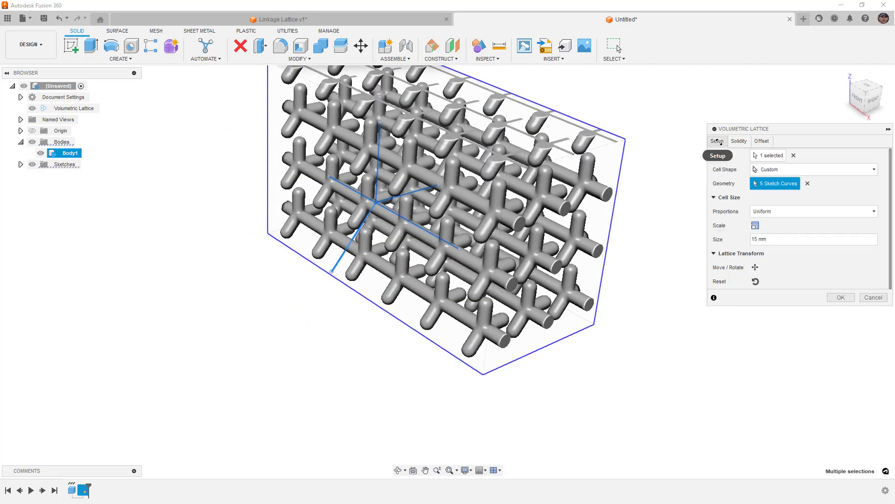
{"action": "left_click", "coordinate": [868, 103]}
{"action": "left_click", "coordinate": [755, 268]}
{"action": "middle_click_drag", "start_coordinate": [593, 238], "coordinate": [539, 335]}
{"action": "left_click_drag", "start_coordinate": [394, 316], "coordinate": [460, 267]}
{"action": "middle_click_drag", "start_coordinate": [460, 266], "coordinate": [451, 325], "text": "shift"}
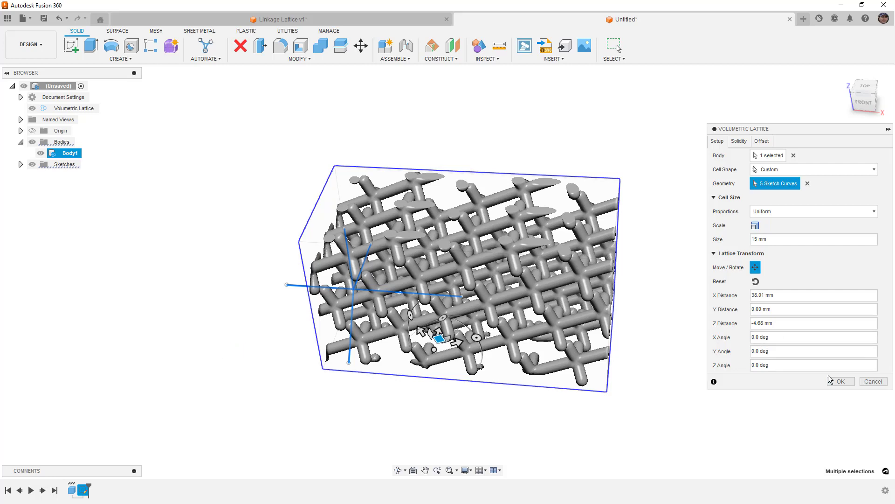
{"action": "left_click", "coordinate": [843, 381]}
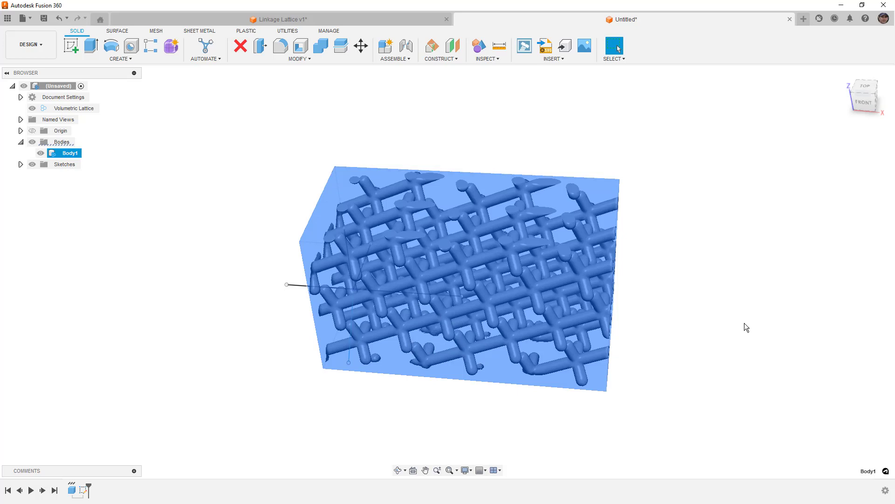
Unassign the volumetric lattice from the box body so it is a plain solid again.
{"action": "left_click", "coordinate": [111, 154]}
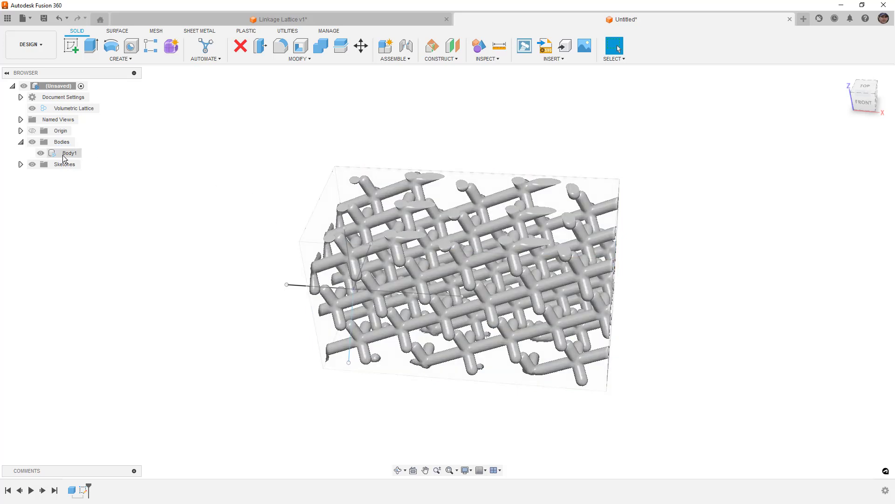
{"action": "right_click", "coordinate": [64, 156]}
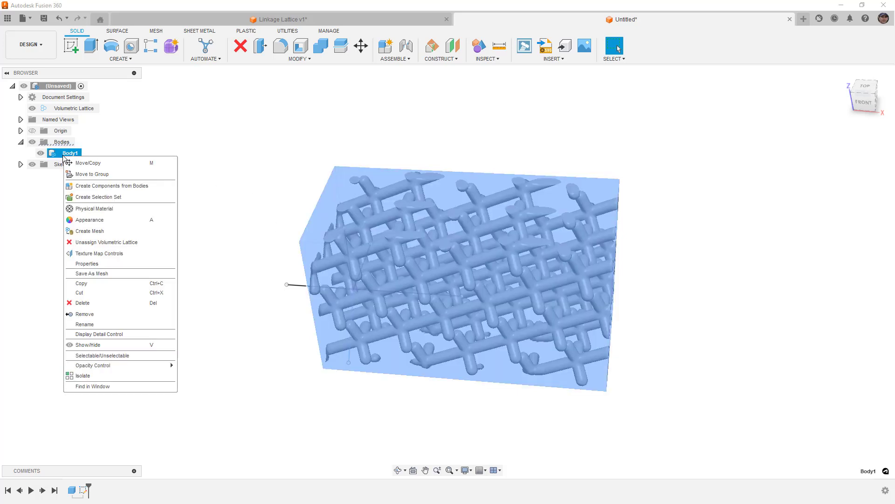
{"action": "left_click", "coordinate": [93, 242]}
{"action": "left_click", "coordinate": [149, 223]}
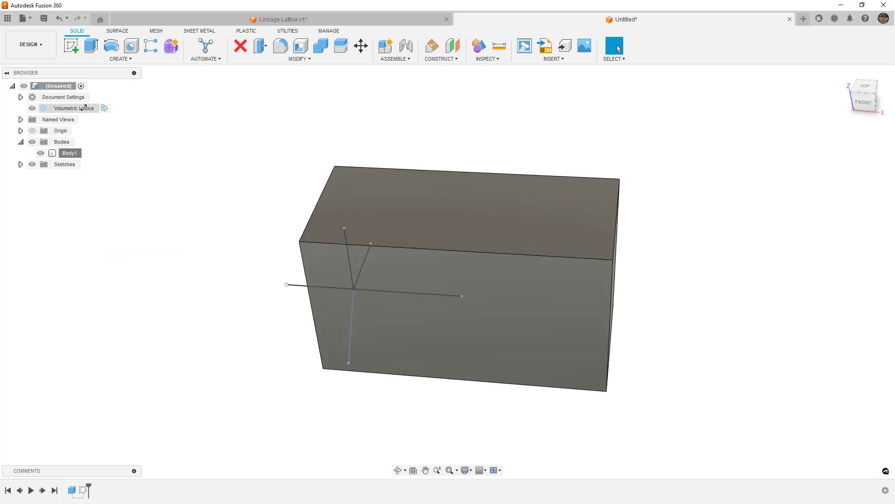
Open the unassigned volumetric lattice for editing, cancel without changes, delete the lattice from the design, and select the box body.
{"action": "left_click", "coordinate": [104, 108]}
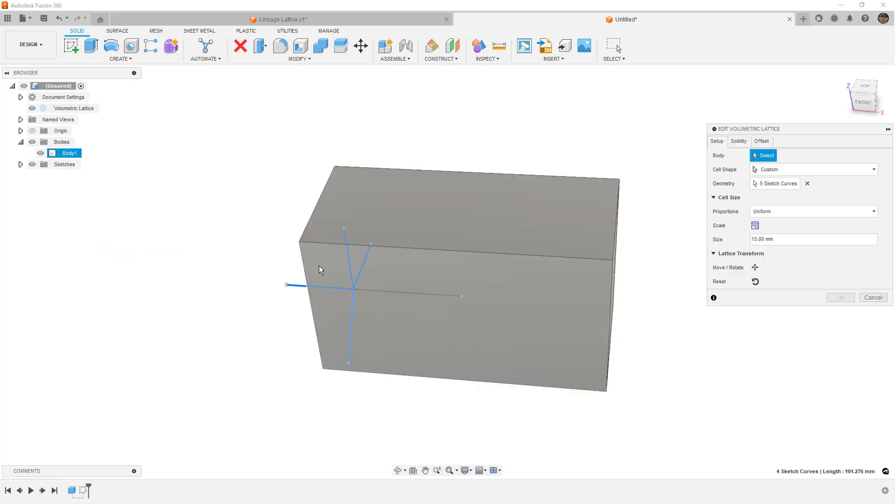
{"action": "left_click", "coordinate": [874, 297]}
{"action": "right_click", "coordinate": [76, 108]}
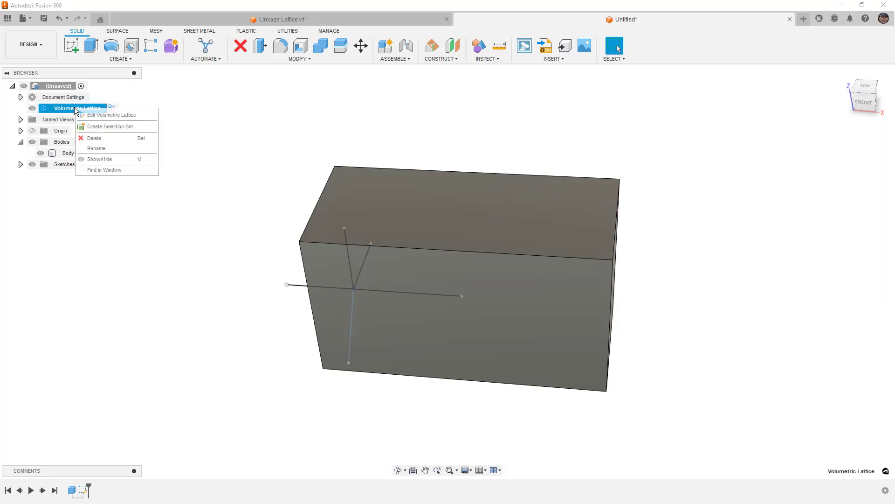
{"action": "left_click", "coordinate": [94, 138]}
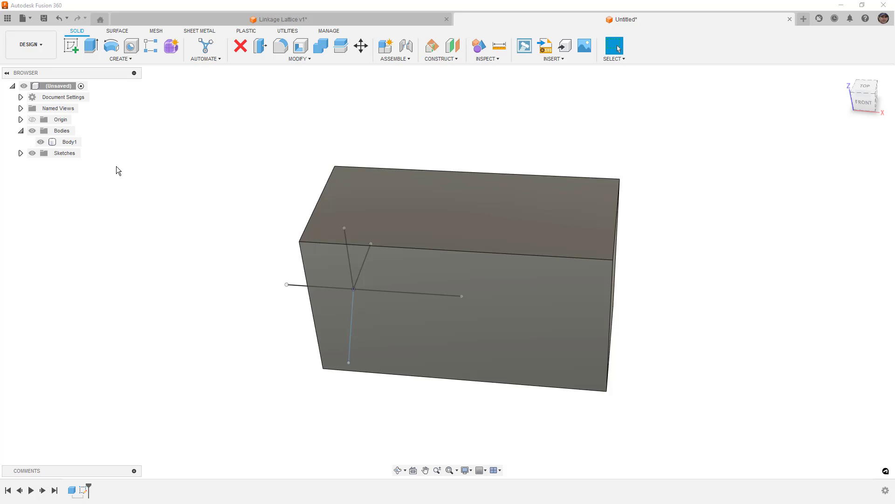
{"action": "left_click", "coordinate": [65, 141]}
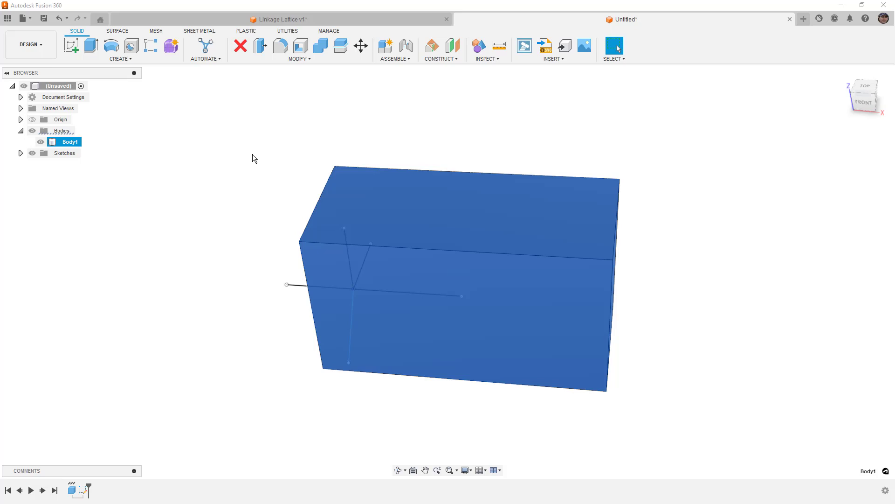
Switch to the Linkage Lattice design, hide Body1 and the Lattice body, and show Body3.
{"action": "left_click", "coordinate": [311, 19]}
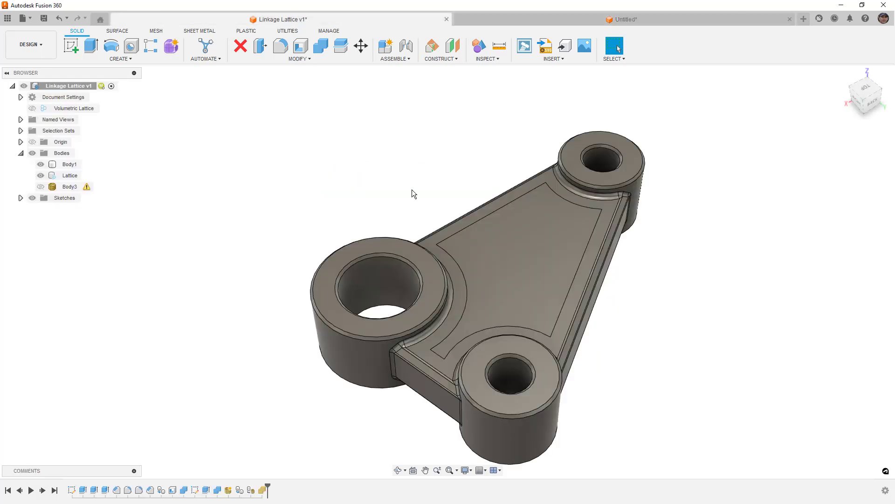
{"action": "left_click", "coordinate": [41, 175]}
{"action": "left_click", "coordinate": [40, 164]}
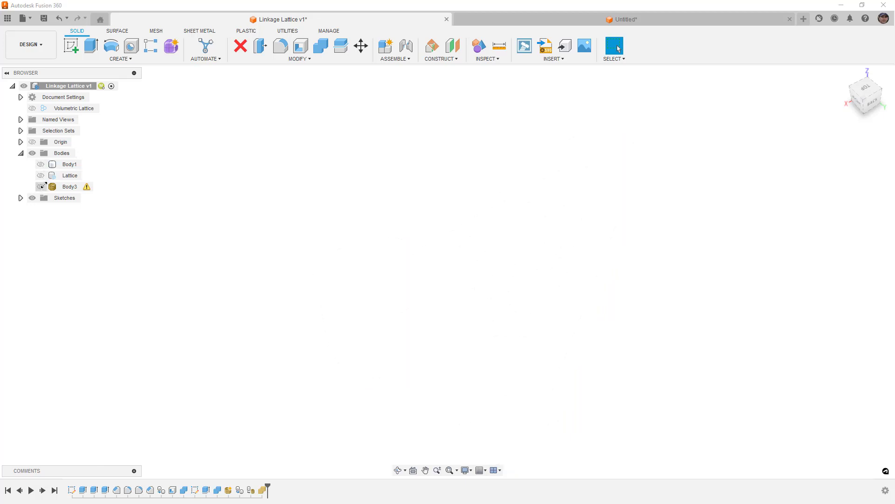
{"action": "left_click", "coordinate": [41, 187]}
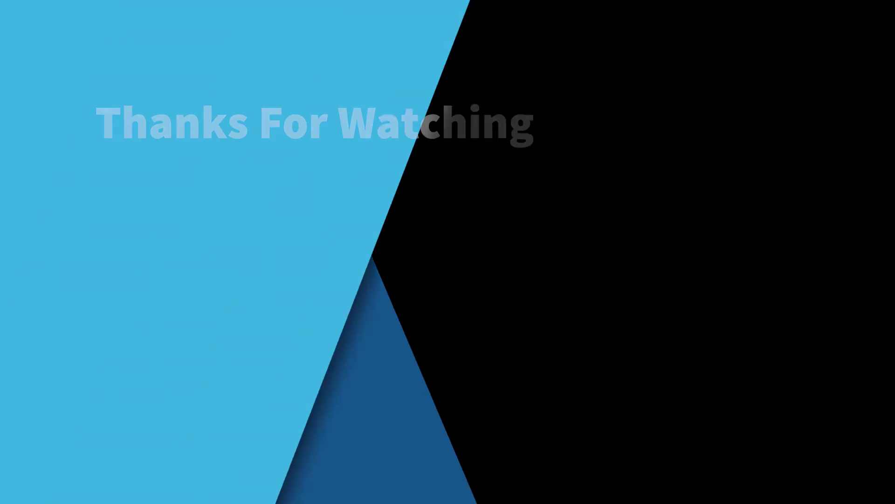